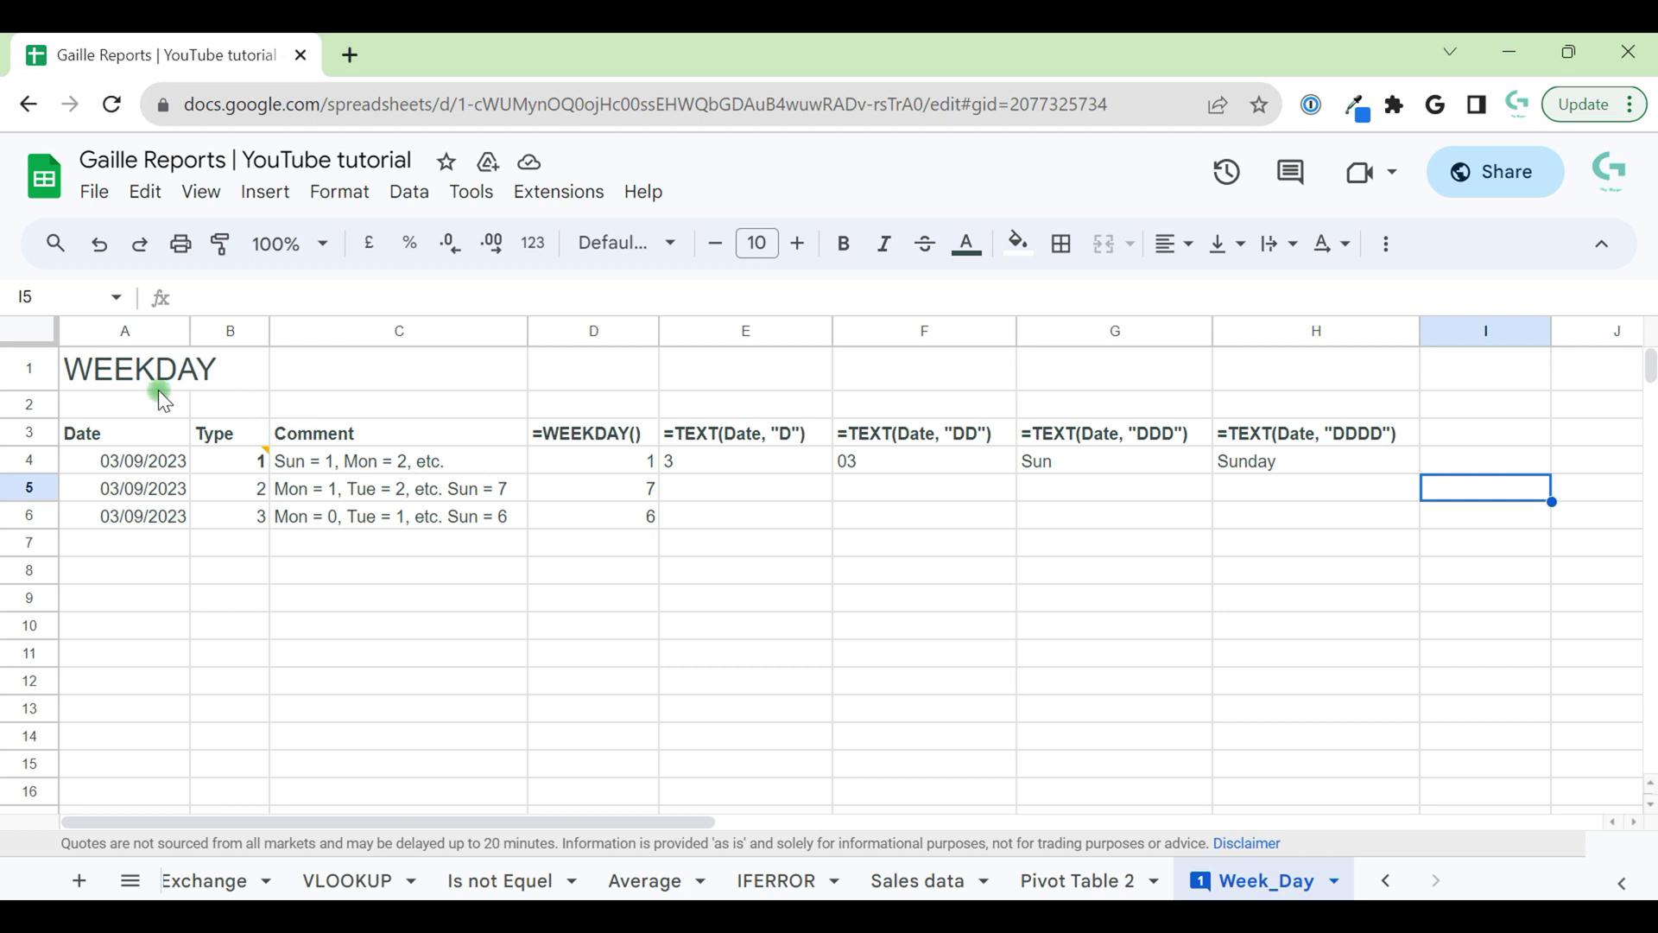
Inspect the WEEKDAY title and the today() formula behind the A4 date, leaving it unchanged
left_click(121, 368)
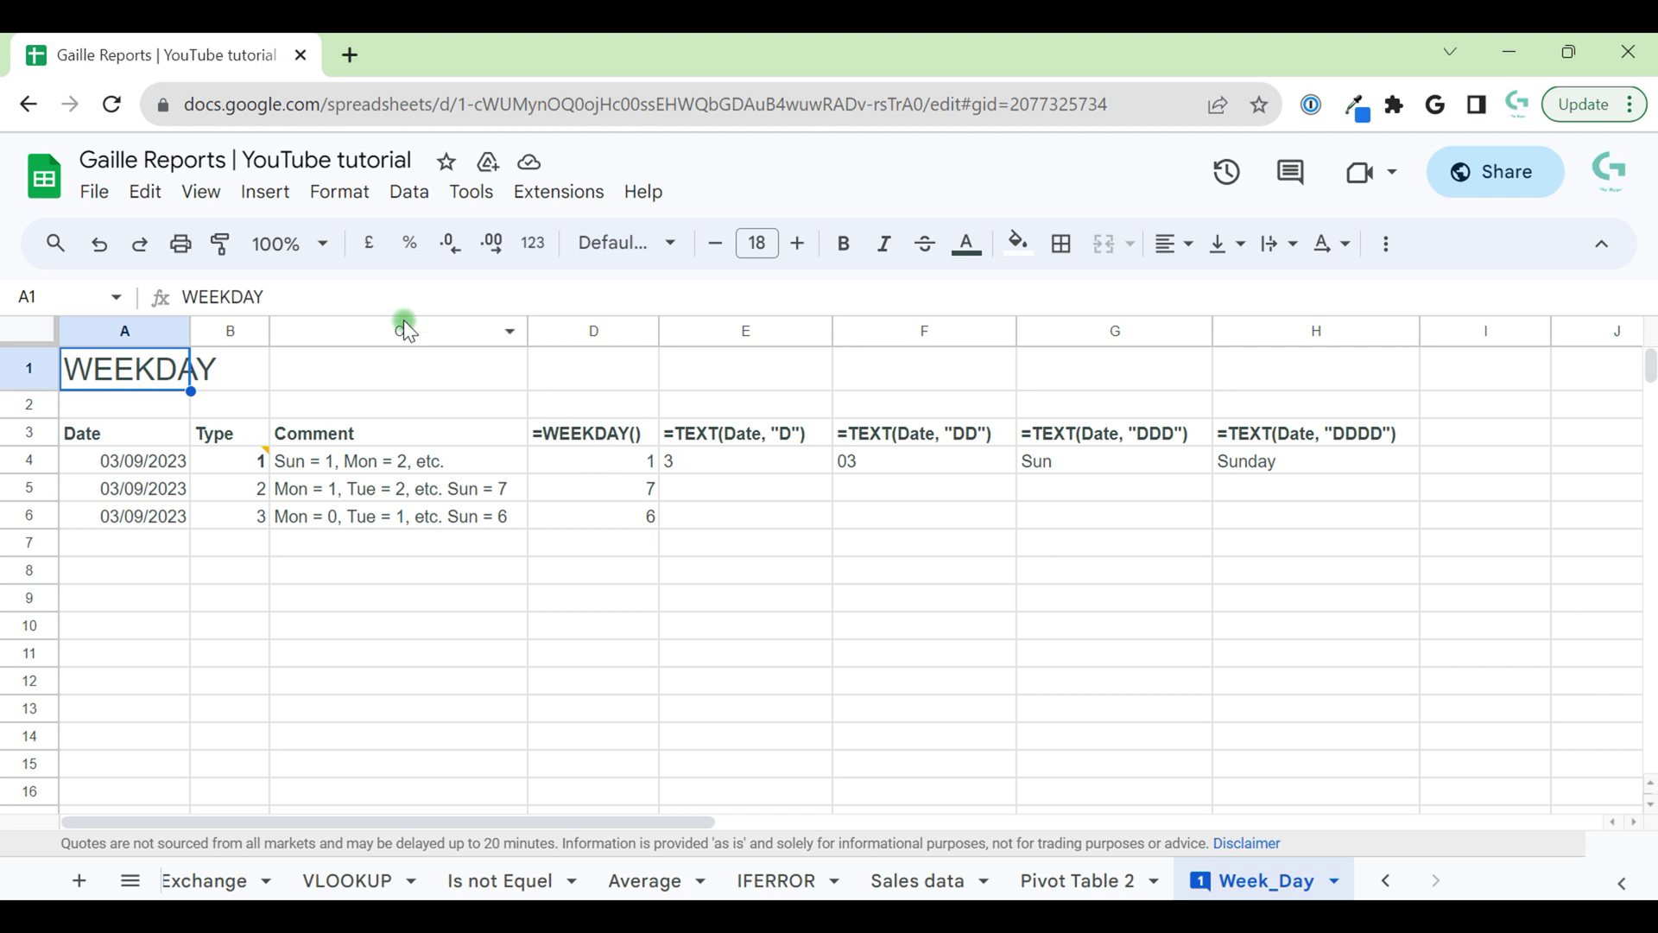
left_click(159, 475)
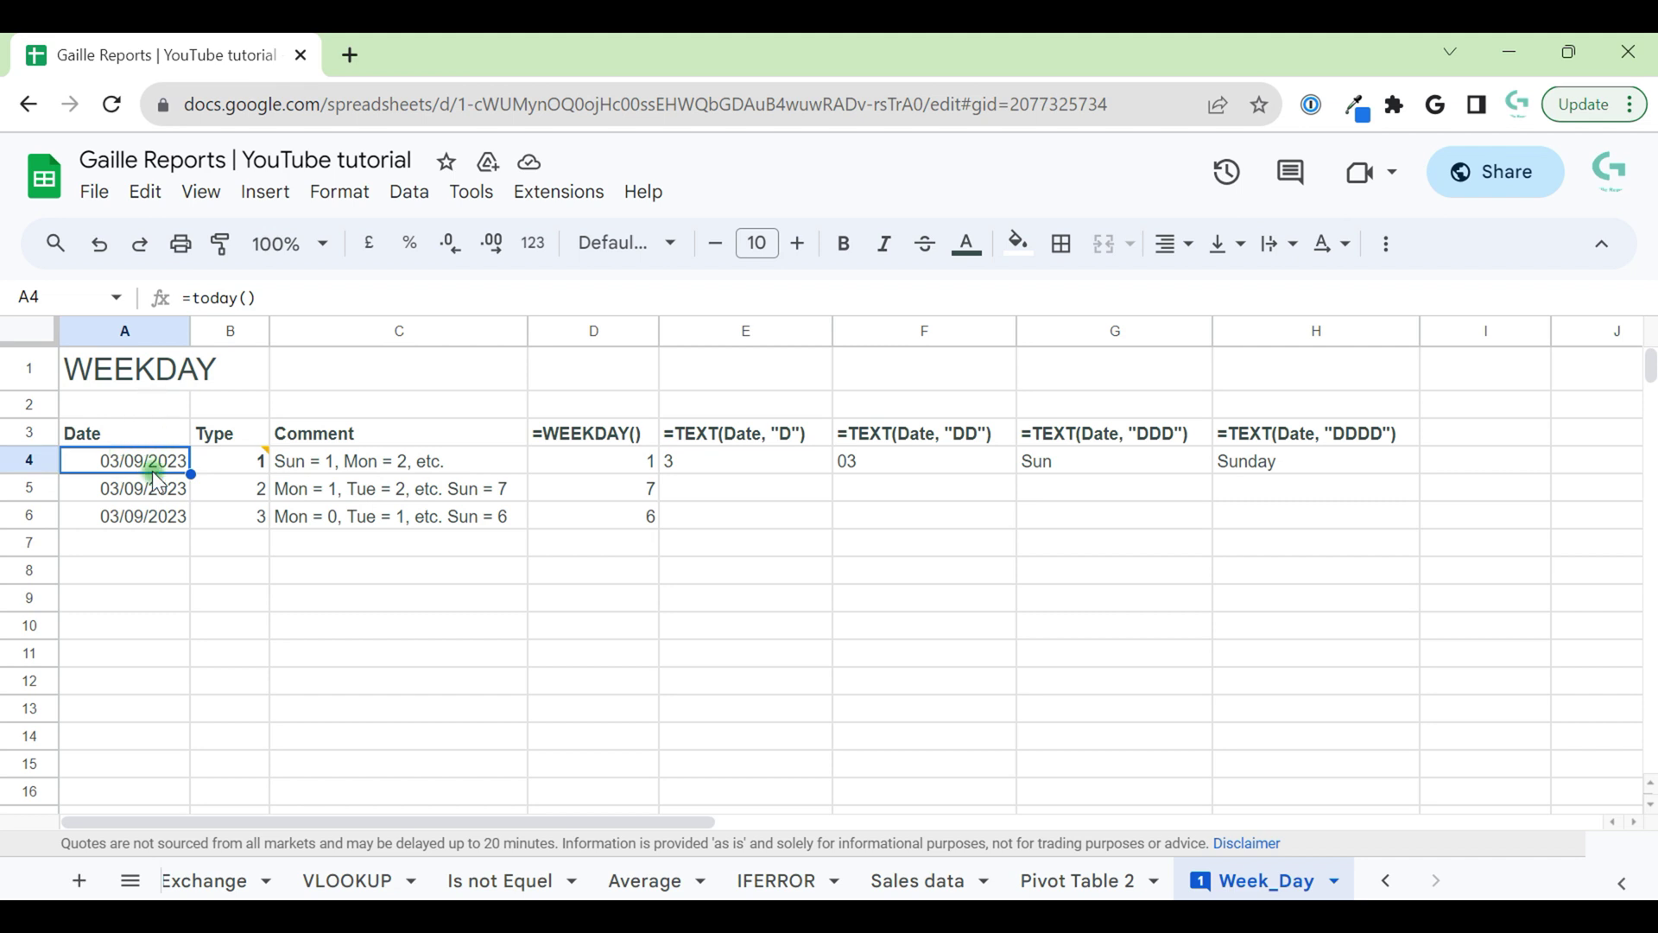
left_click_drag(275, 298, 181, 298)
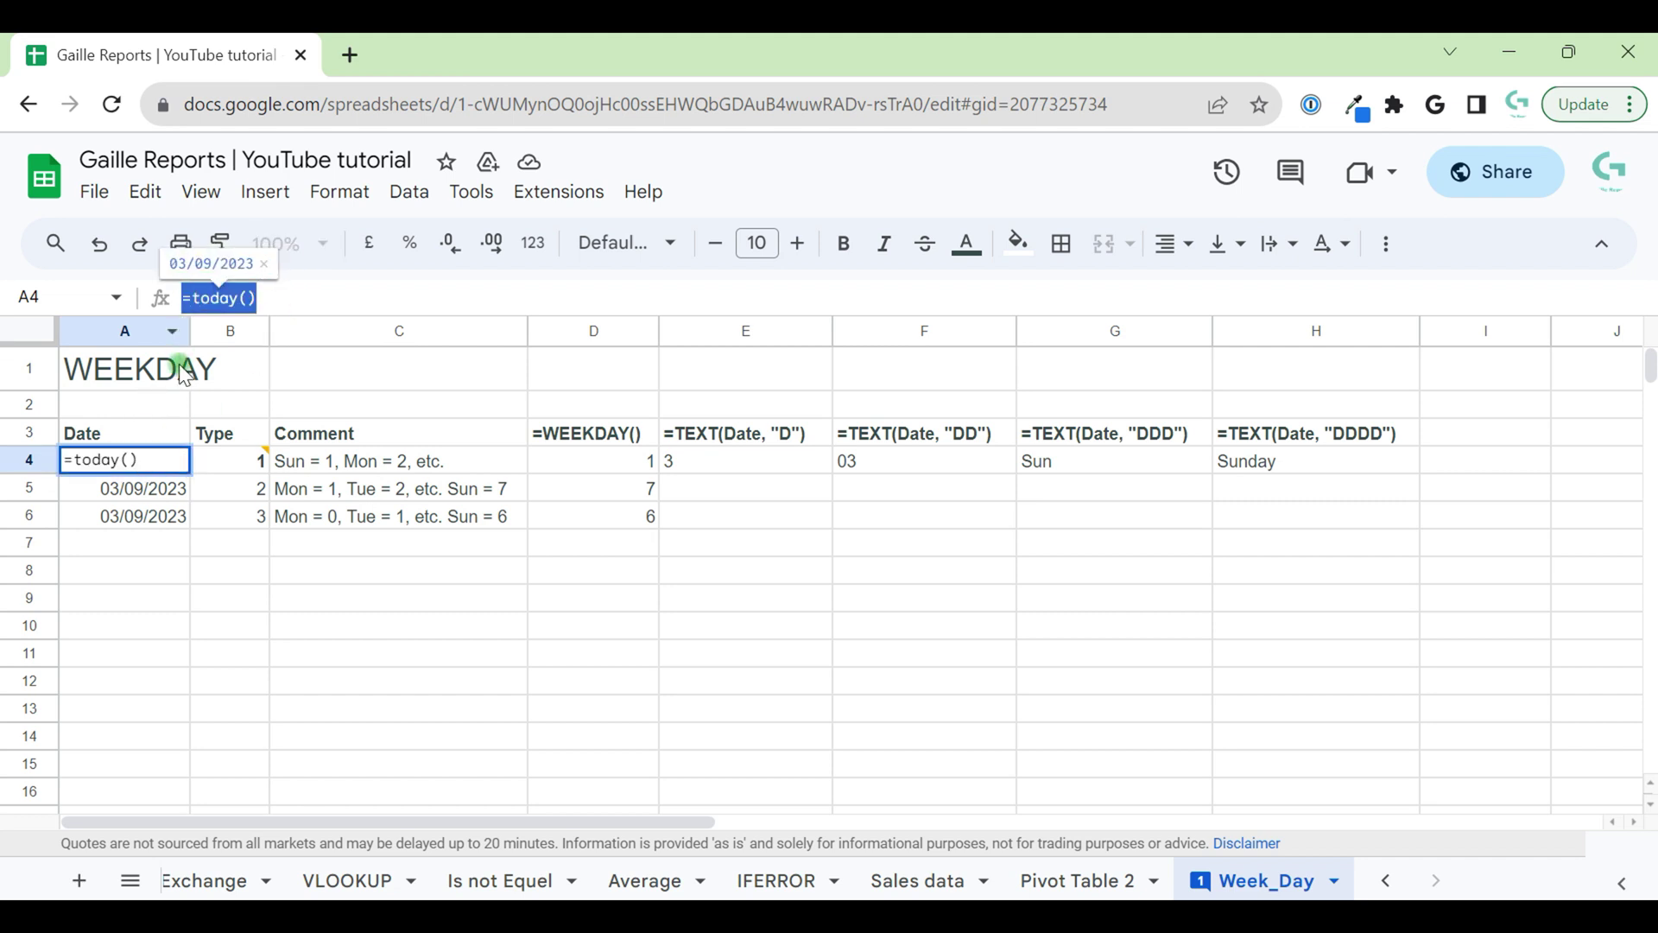
key("Escape")
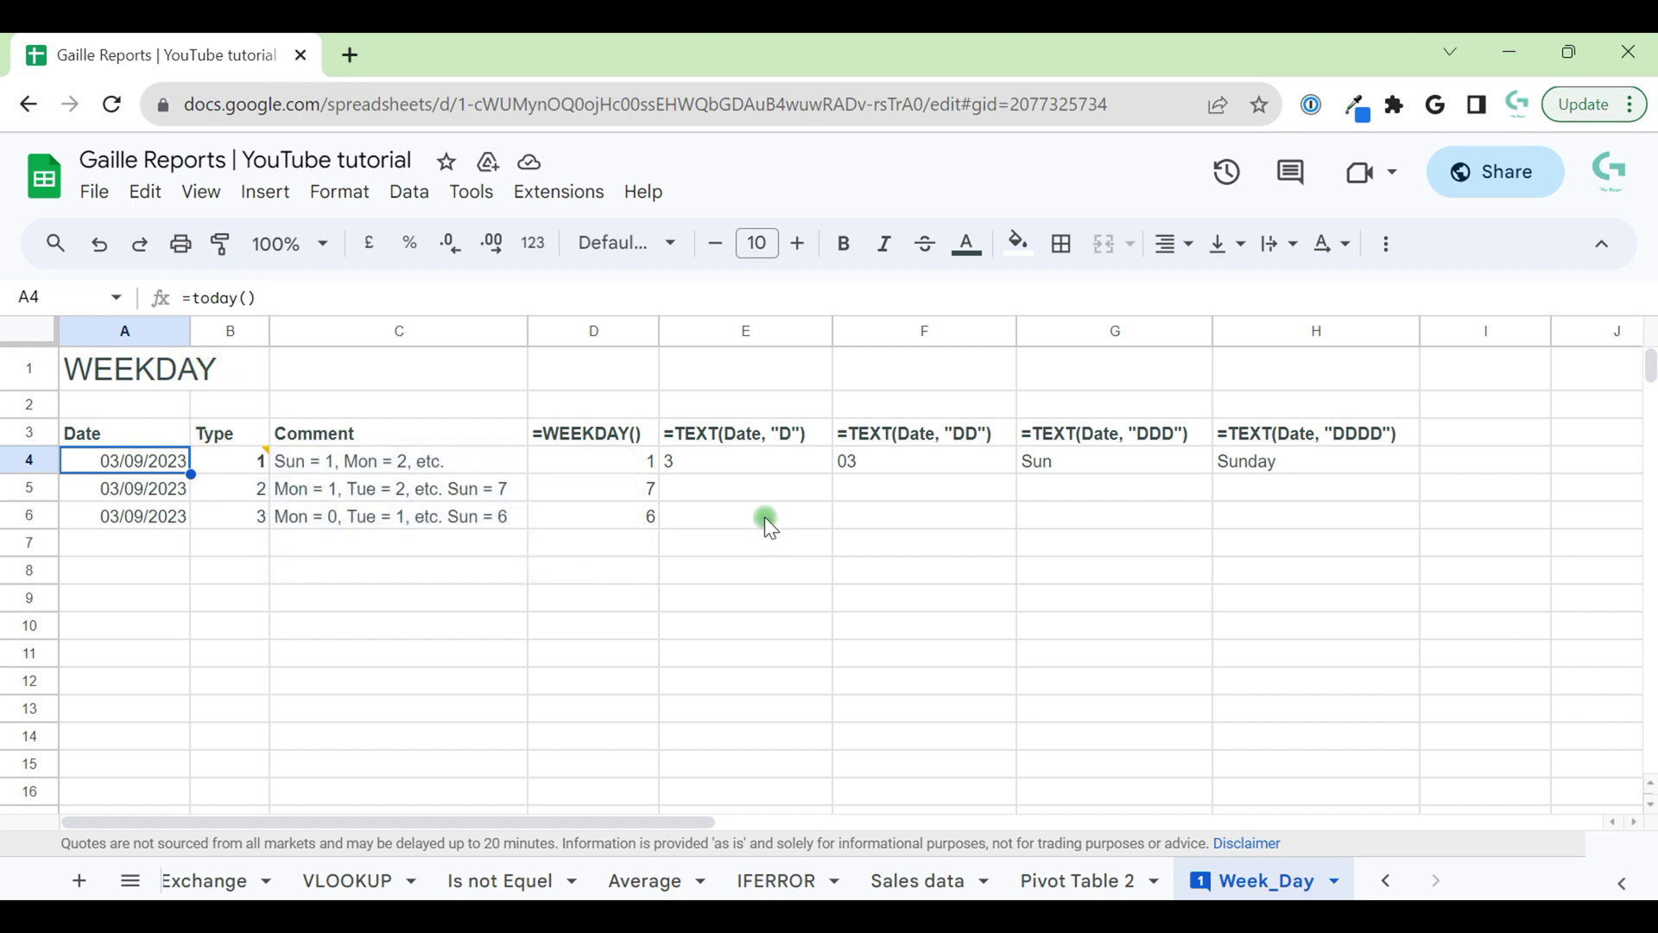
left_click(748, 490)
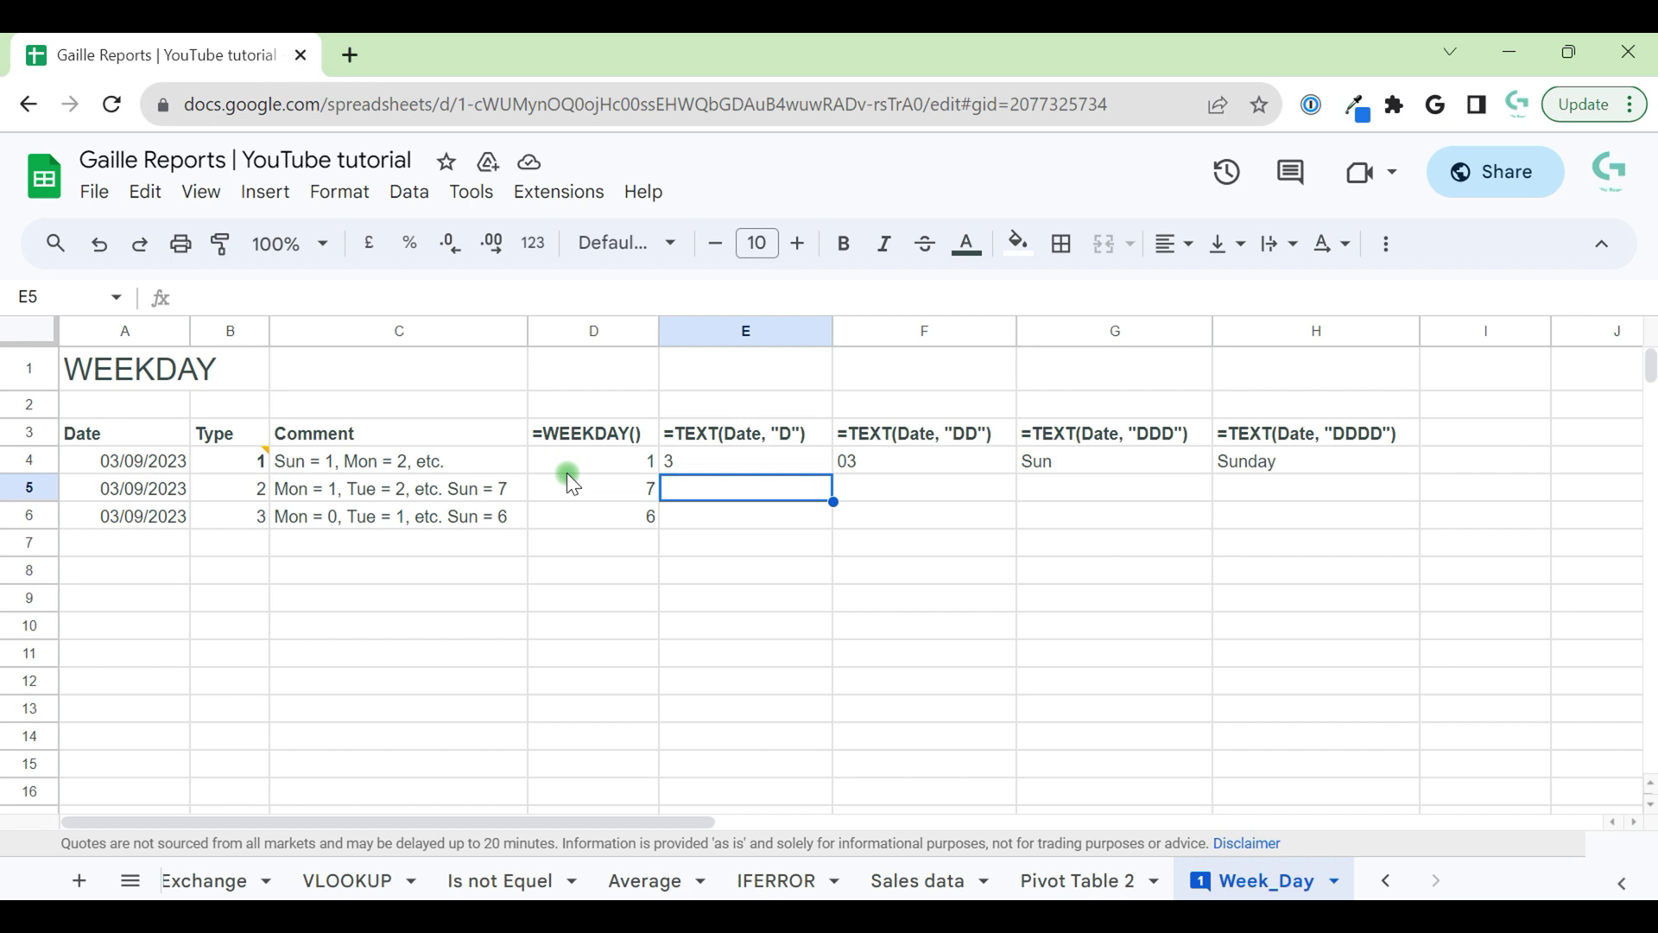
Clear the old weekday results from D4:D6
left_click(599, 459)
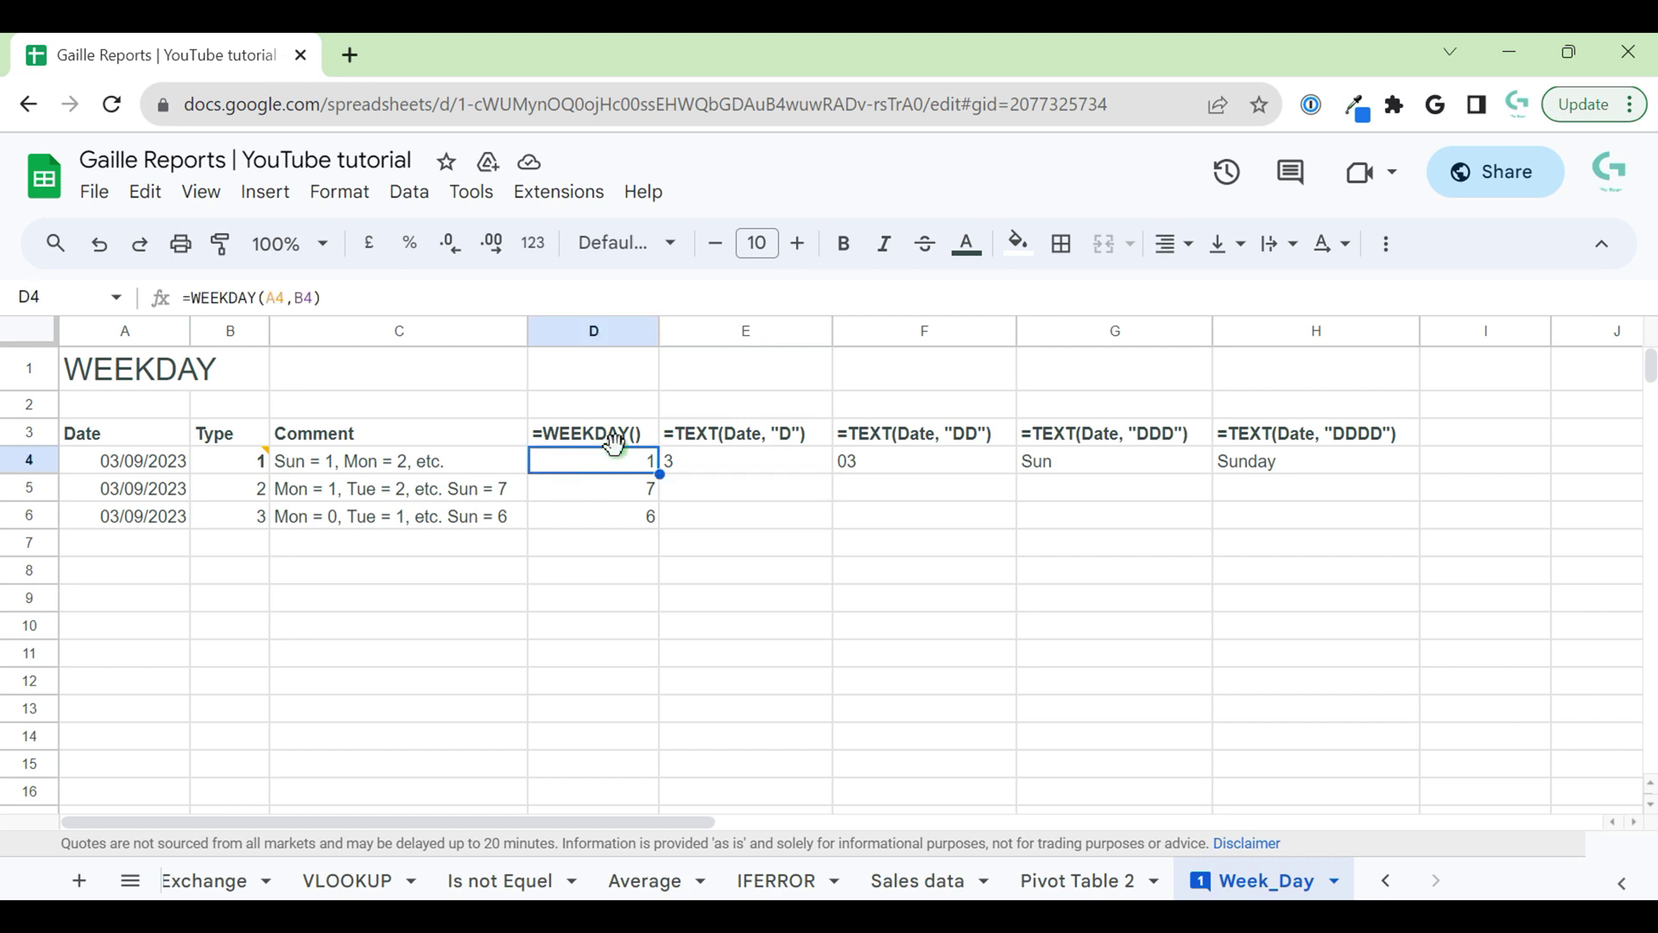
key("Delete")
left_click_drag(610, 462, 610, 557)
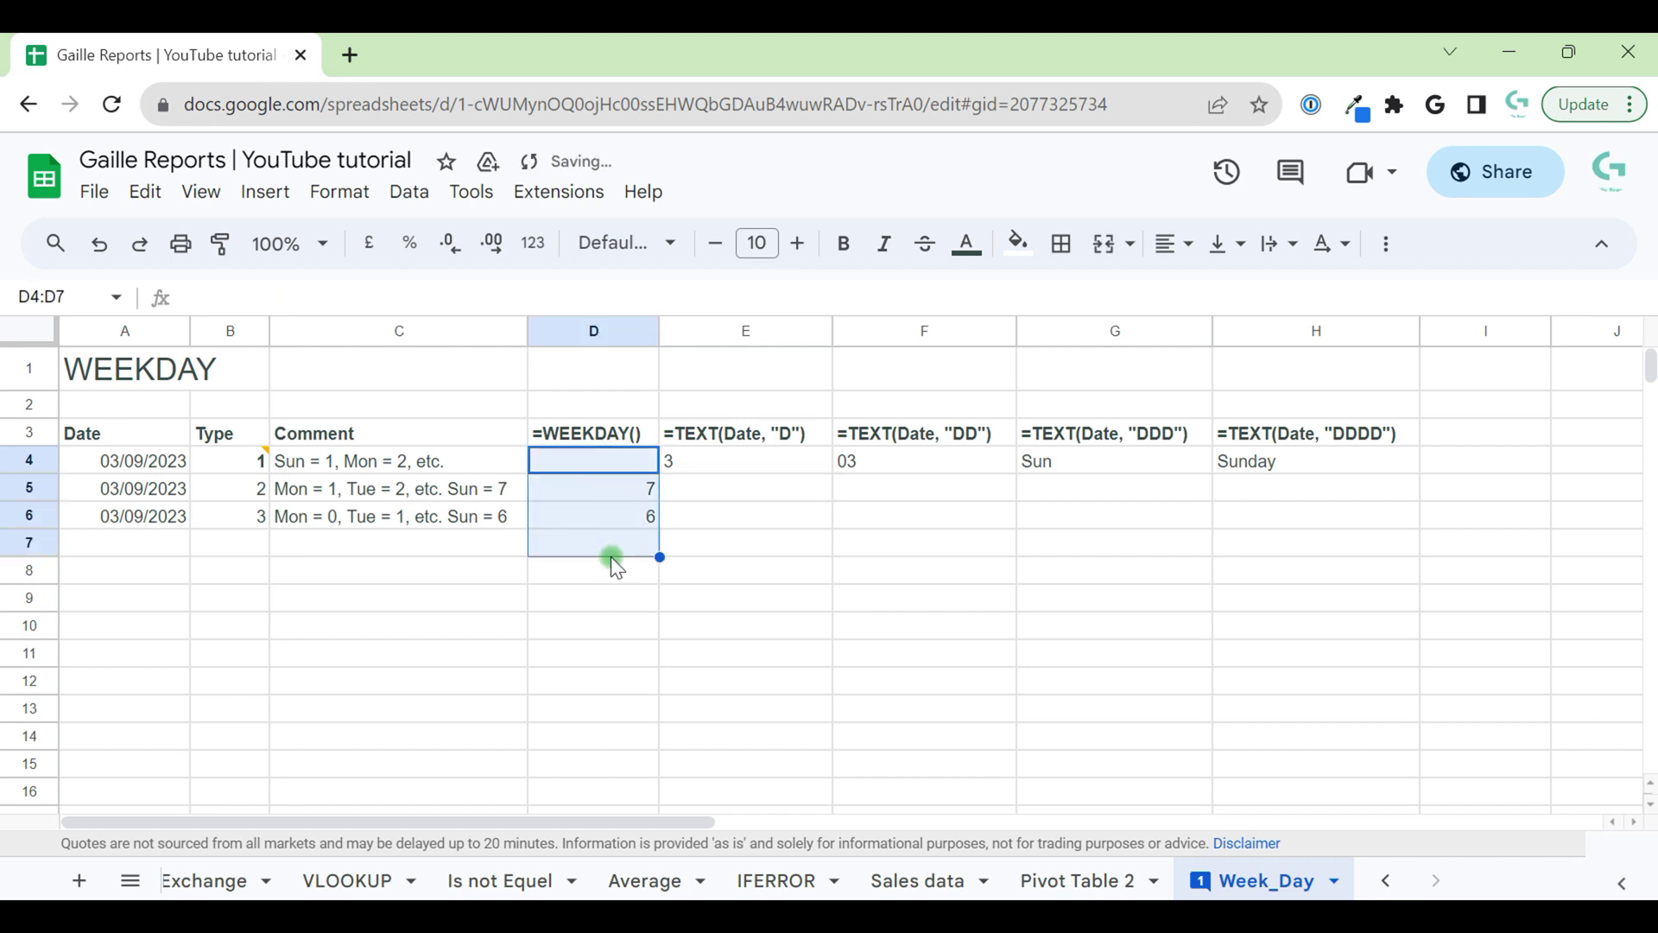
key("Delete")
left_click(644, 594)
Enter =WEEKDAY(today(),1) in D4, removing a stray 0 before committing
left_click(619, 460)
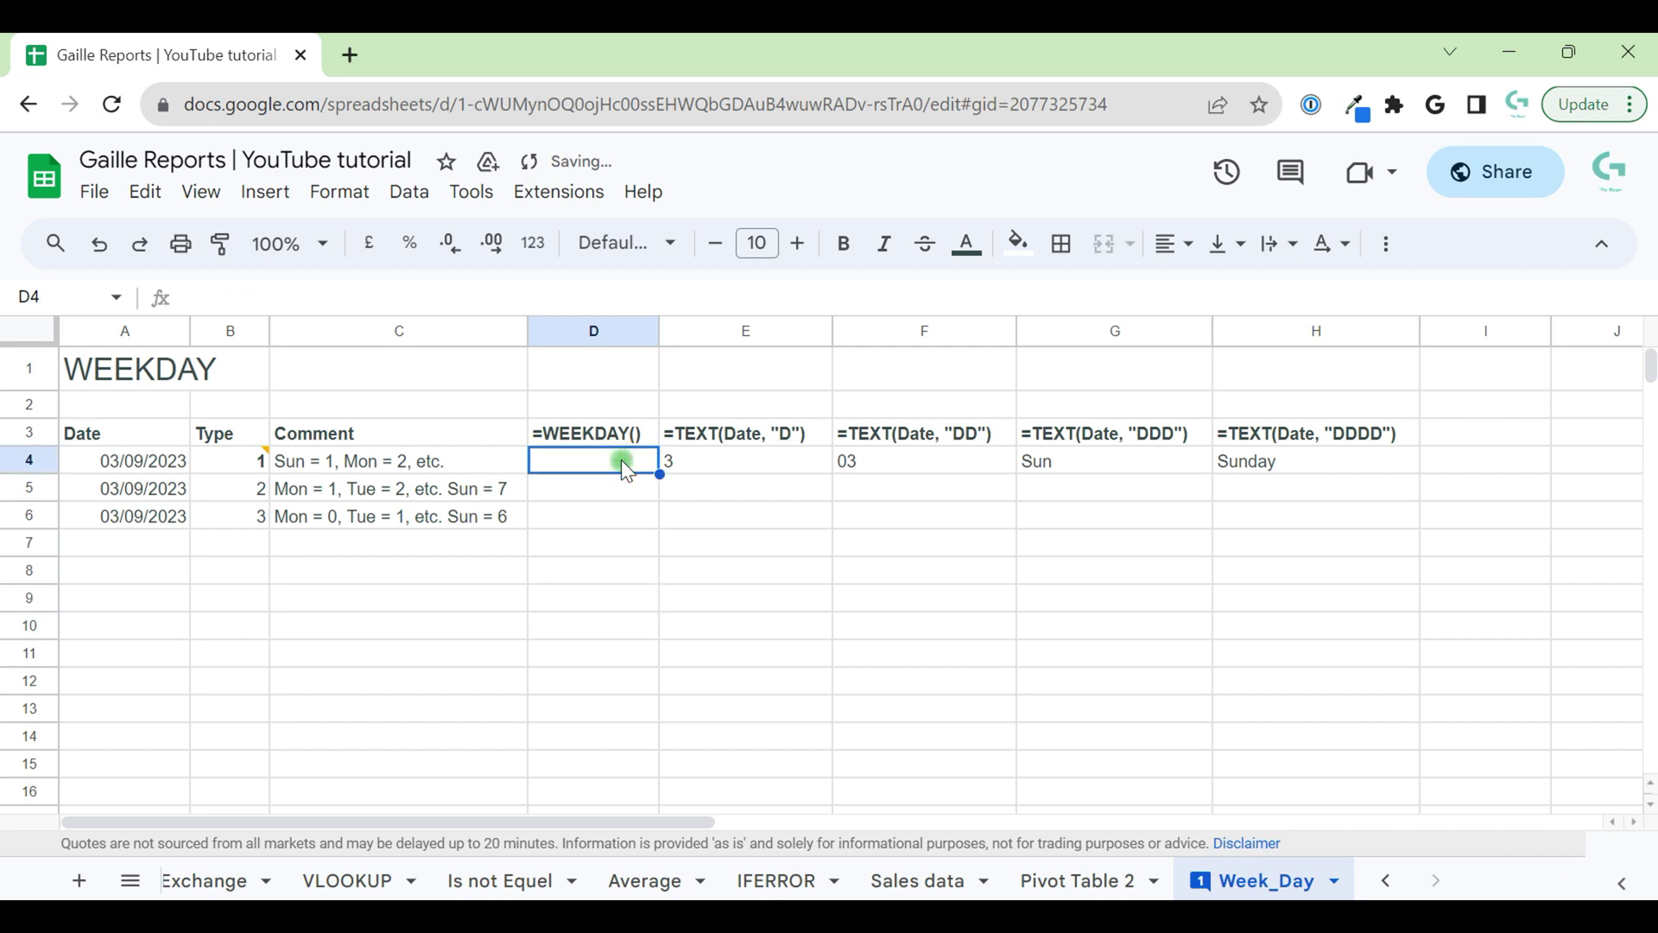
type("=wee")
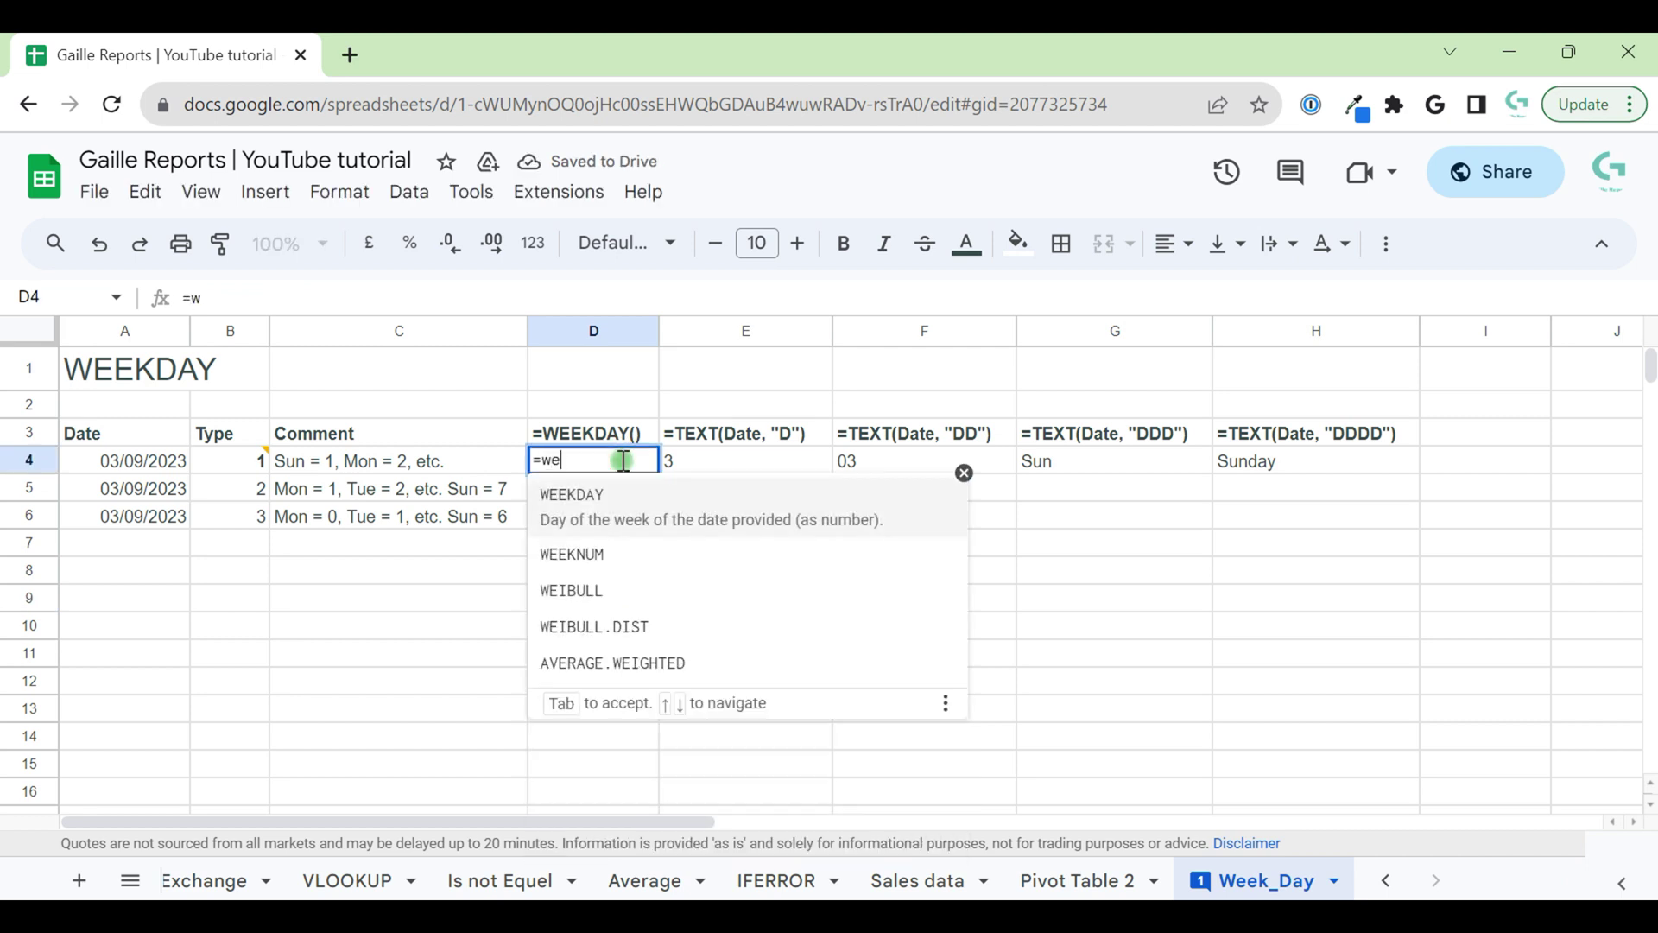
left_click(632, 516)
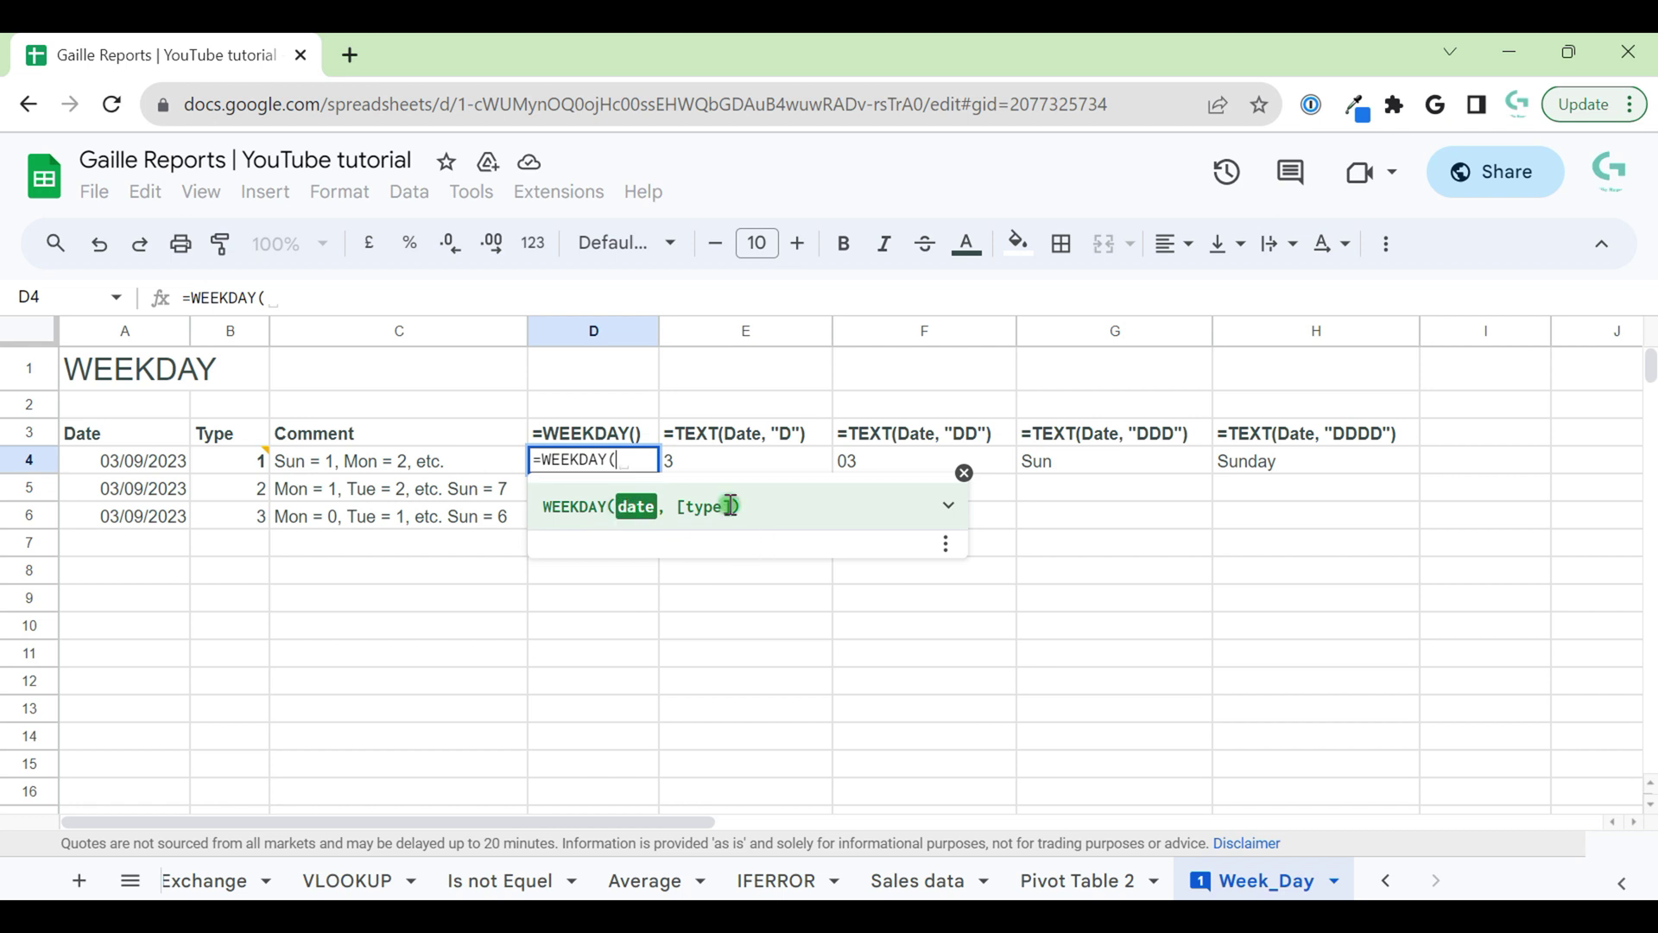
left_click(940, 509)
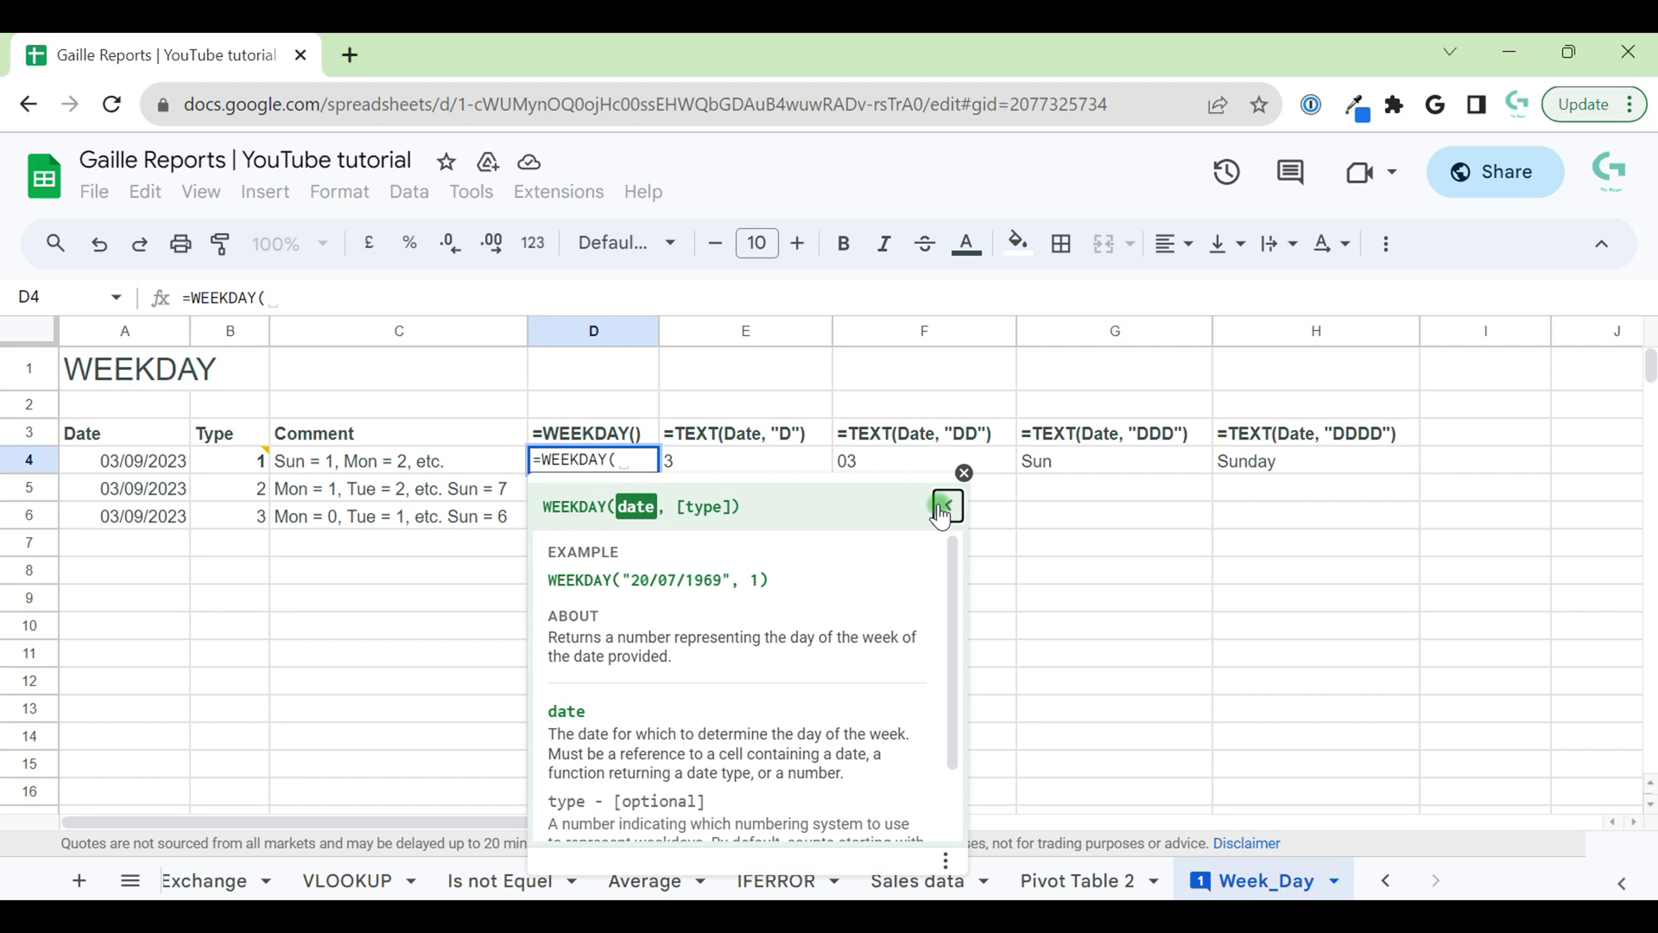
left_click(642, 456)
type("today")
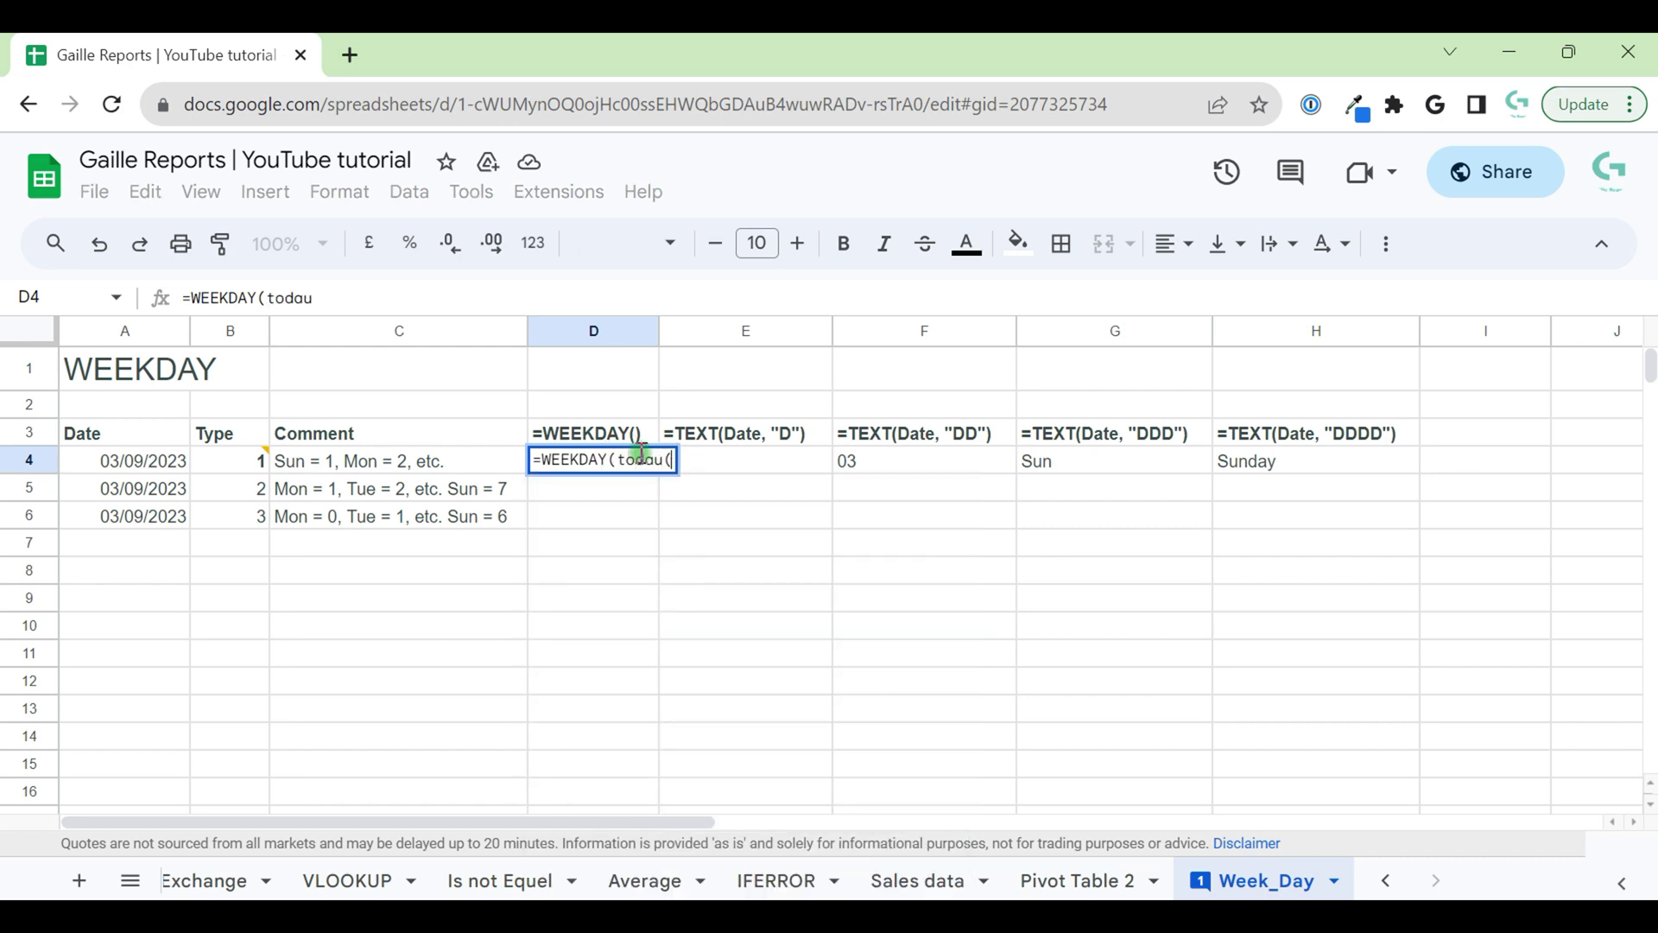
type("()")
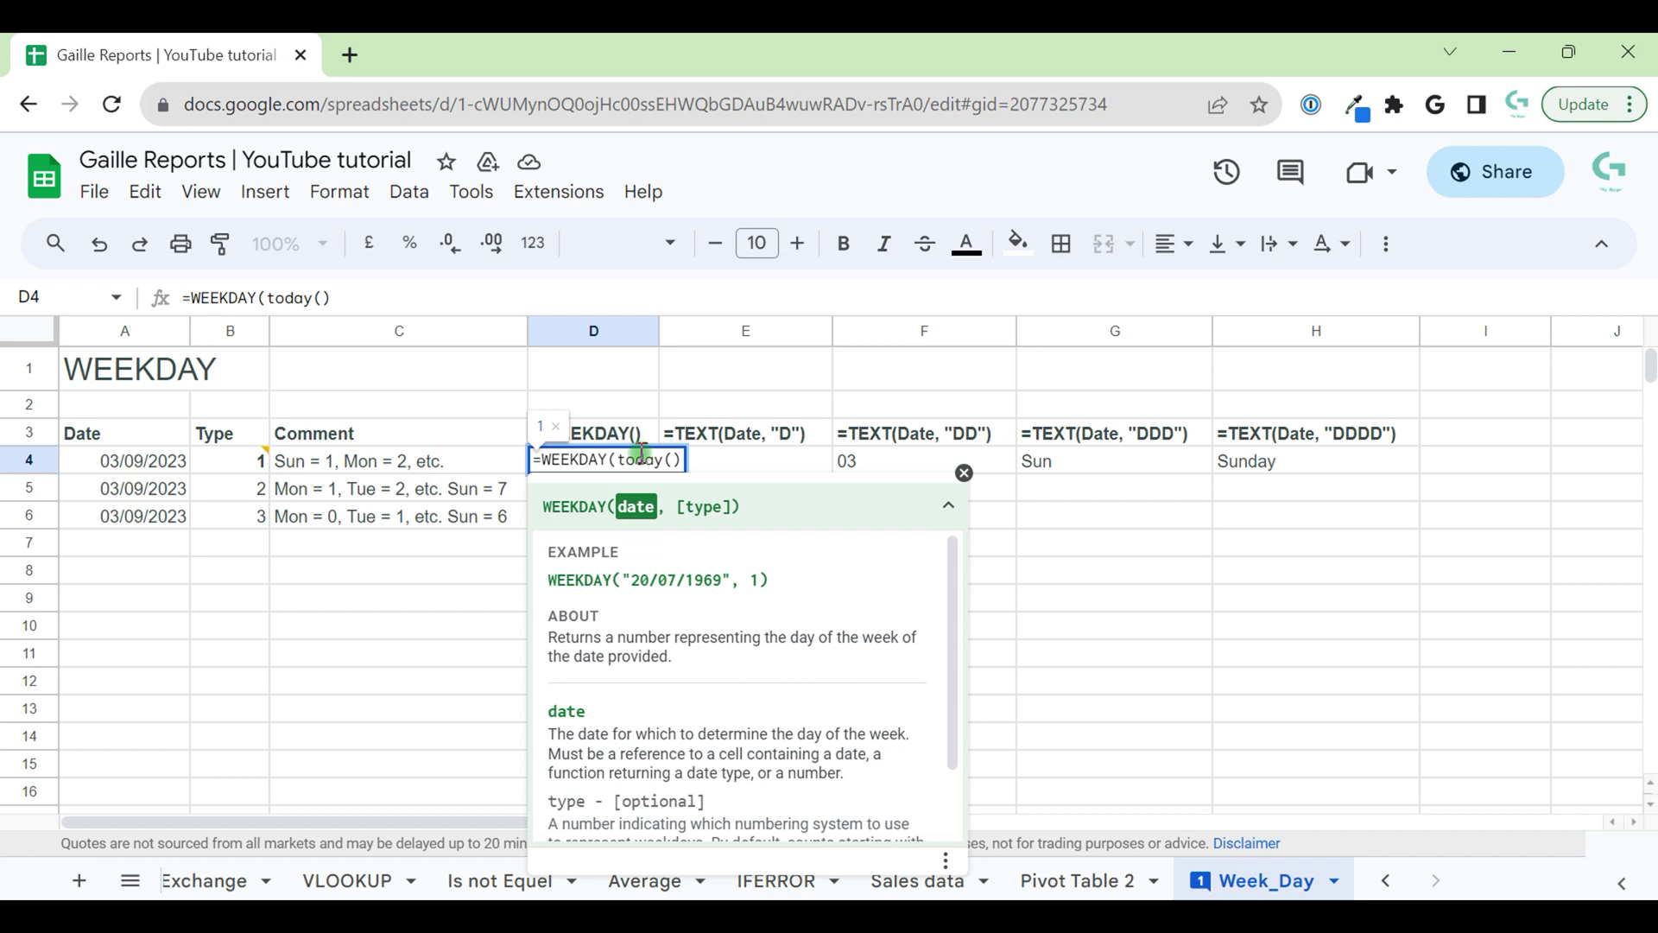
type(",")
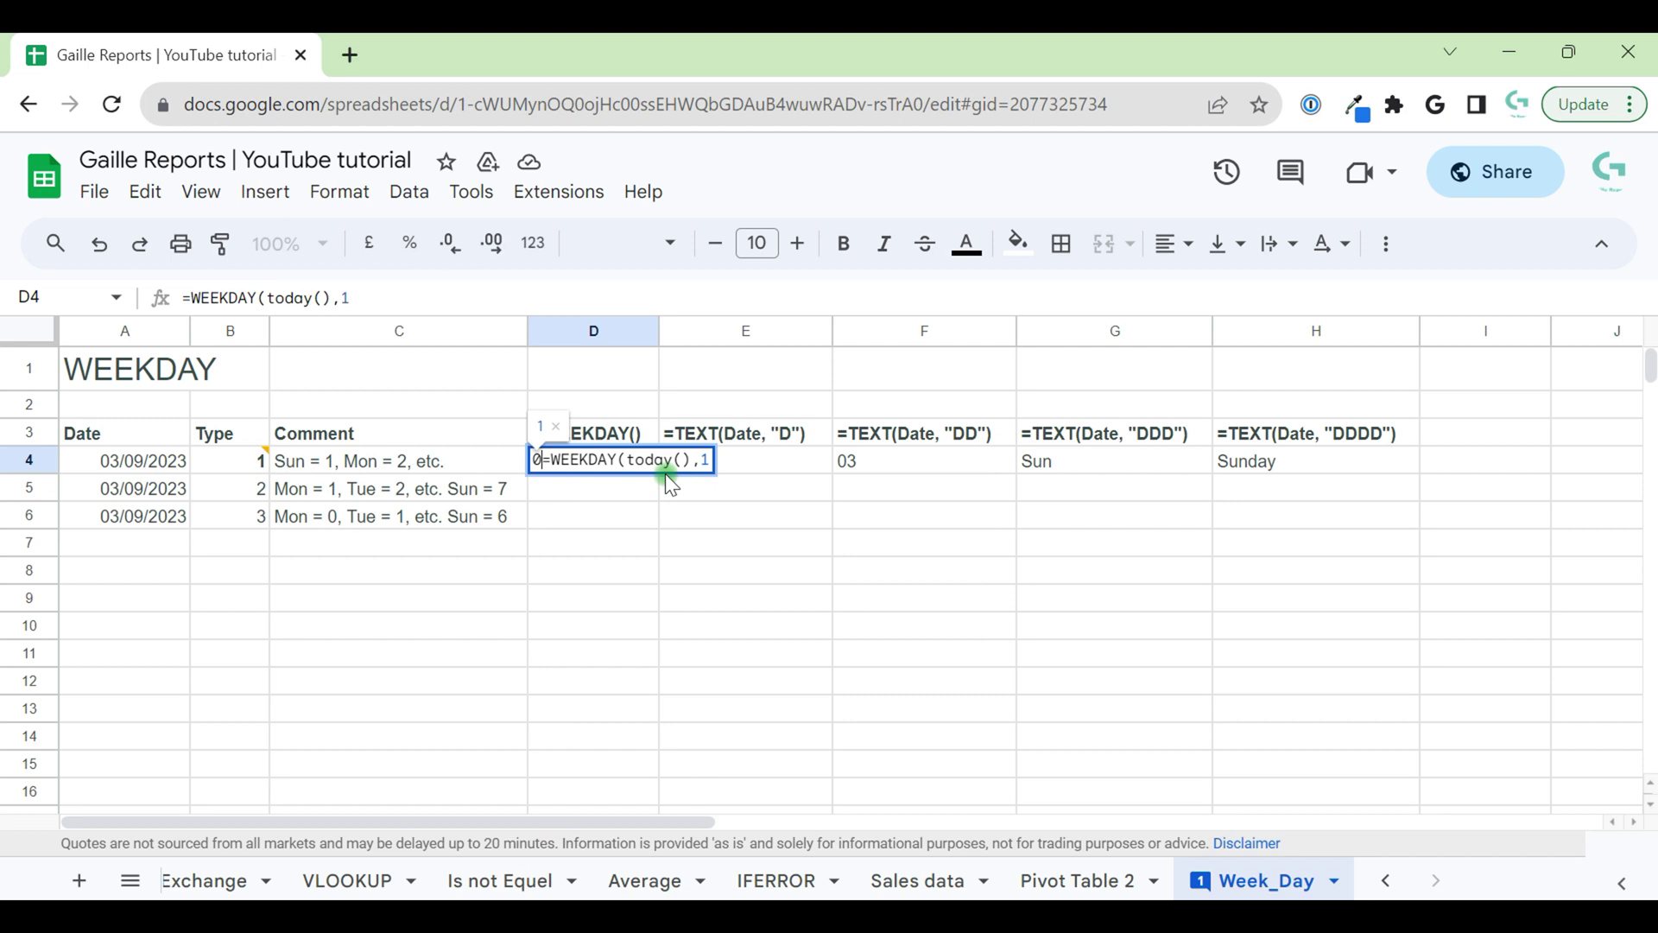
type("1")
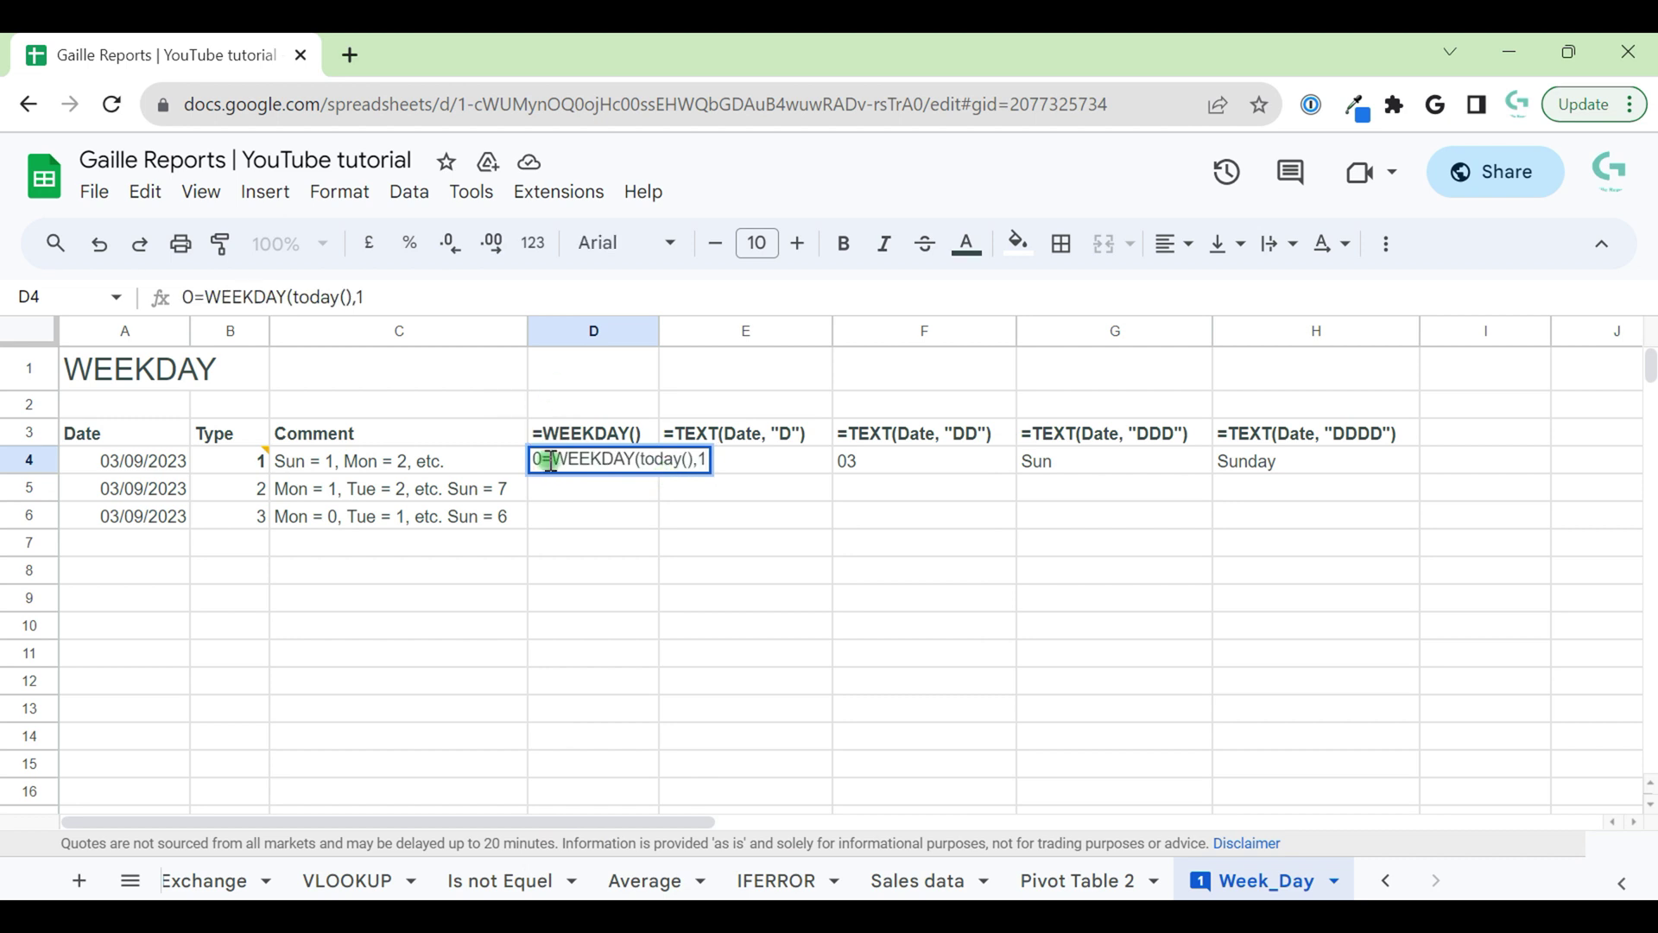
left_click(541, 458)
key("BackSpace")
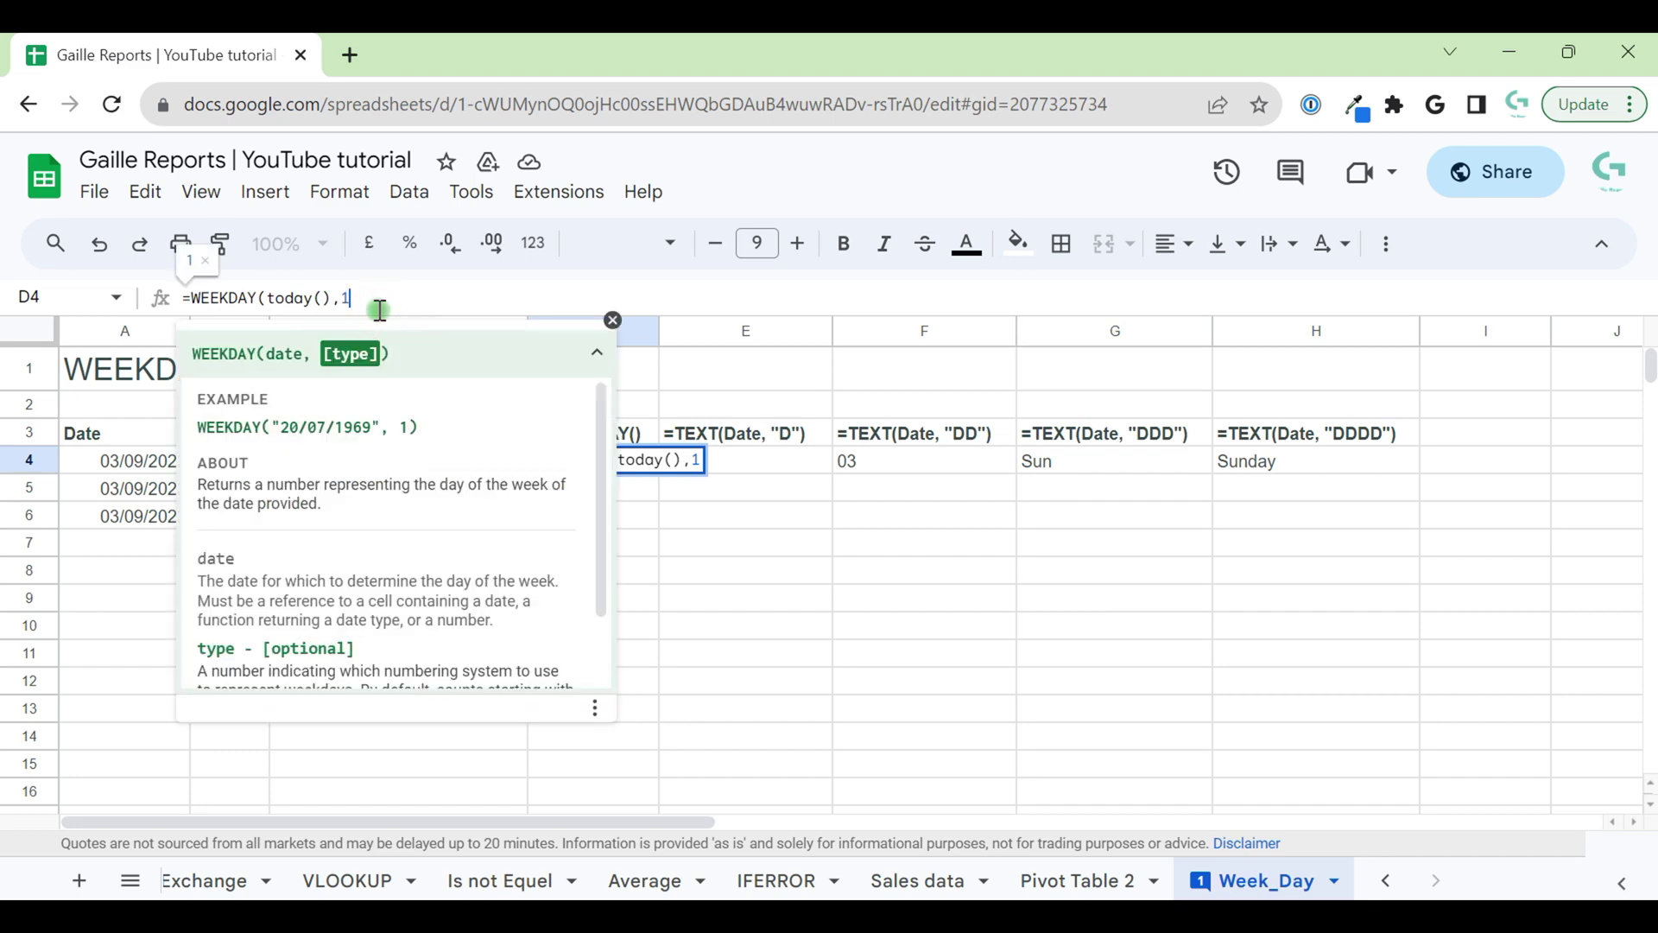
key("Return")
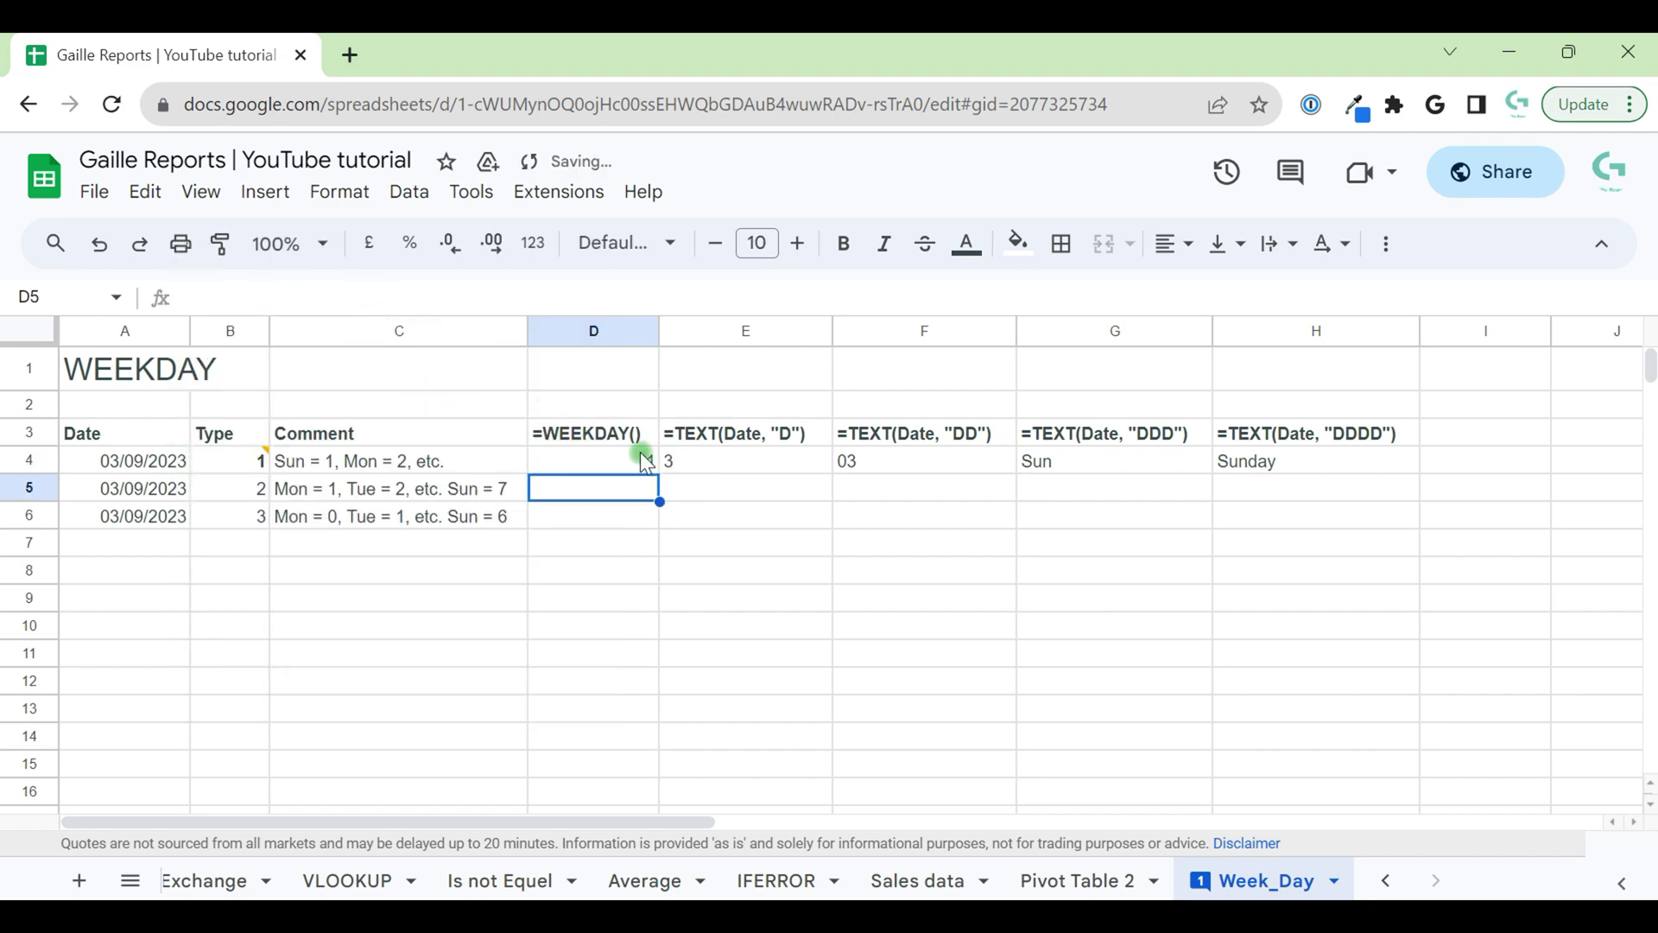
Recheck the D4 formula and dismiss the function help popup
left_click(637, 456)
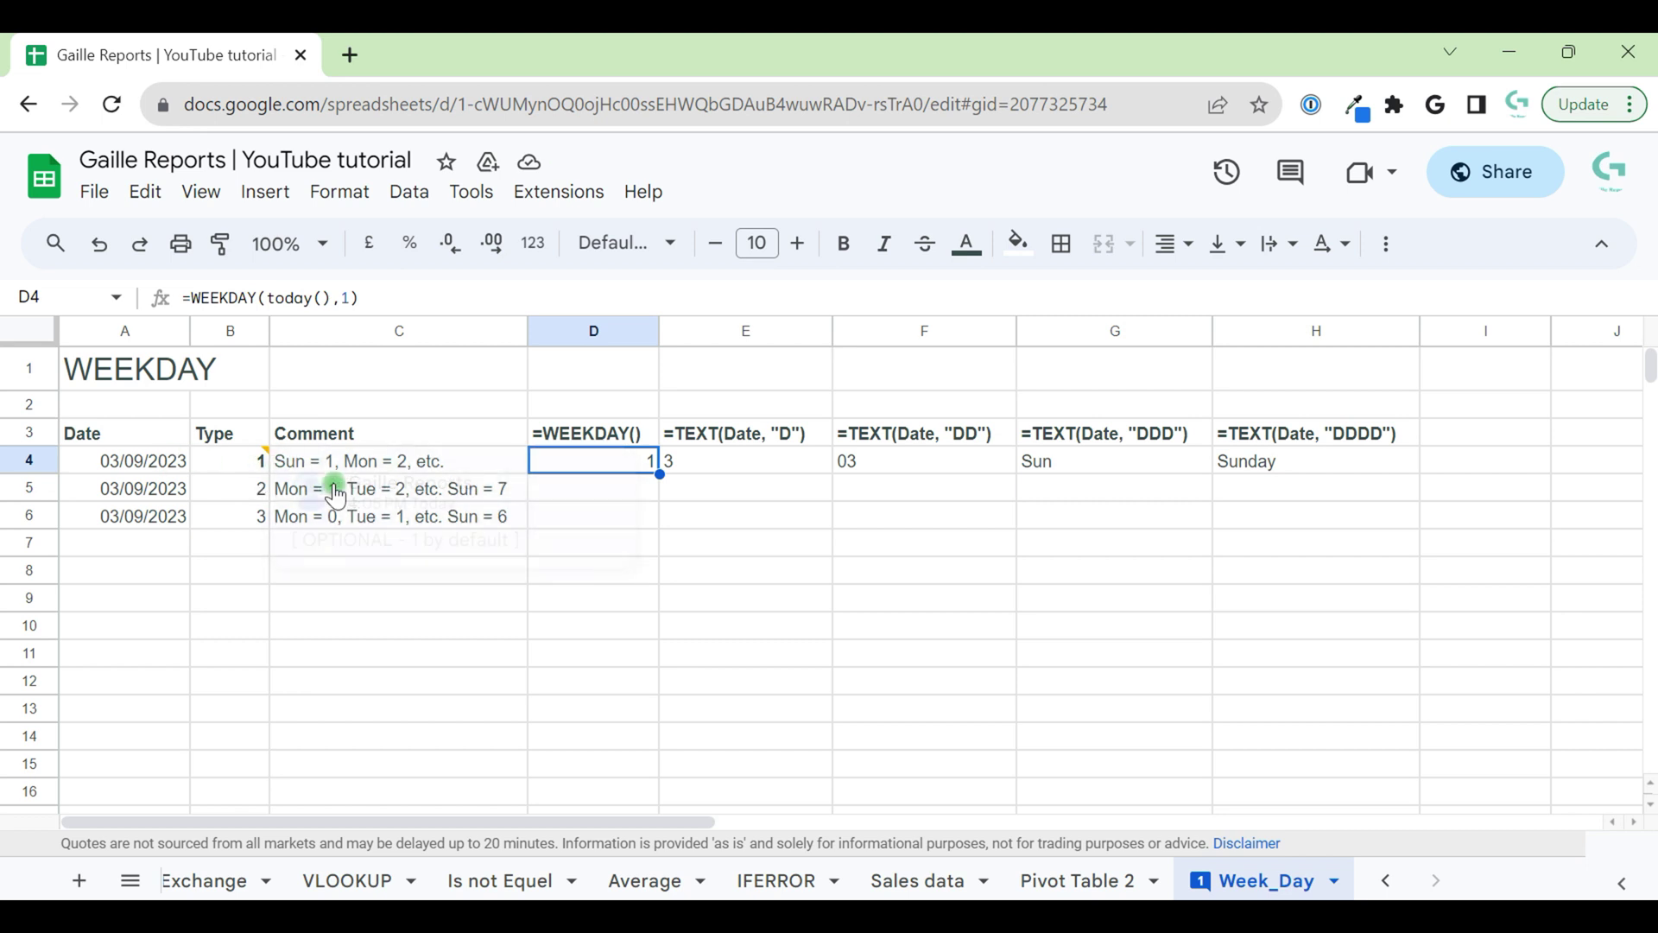
left_click(405, 380)
key("Down")
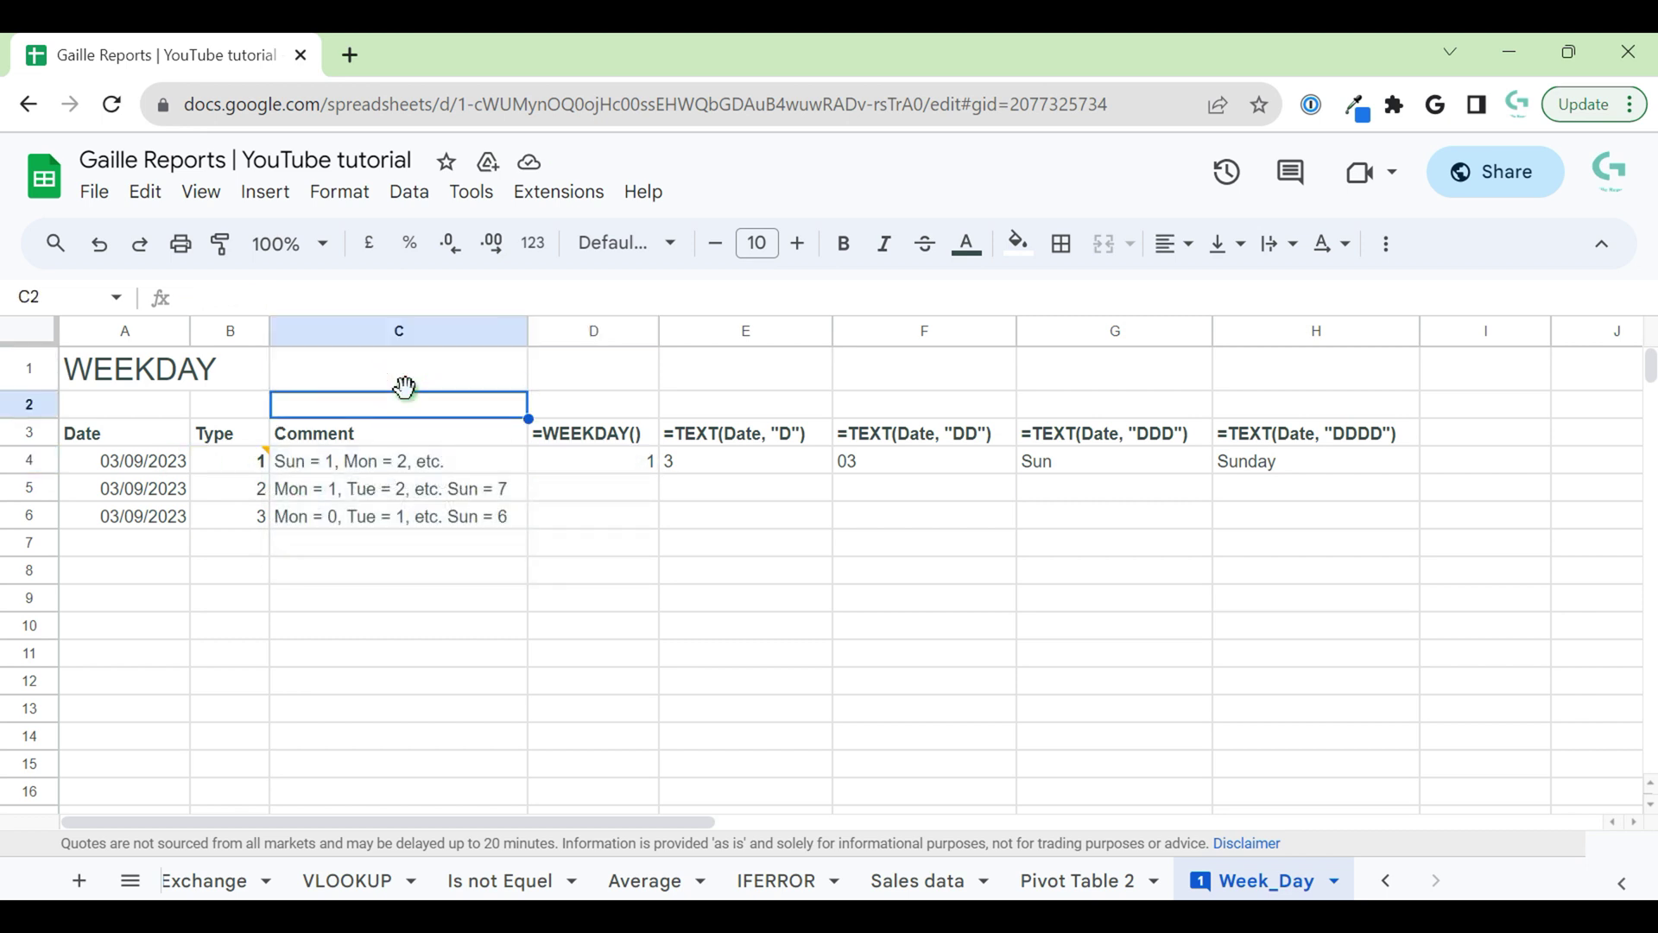
key("Down")
key("Down")
key("Right")
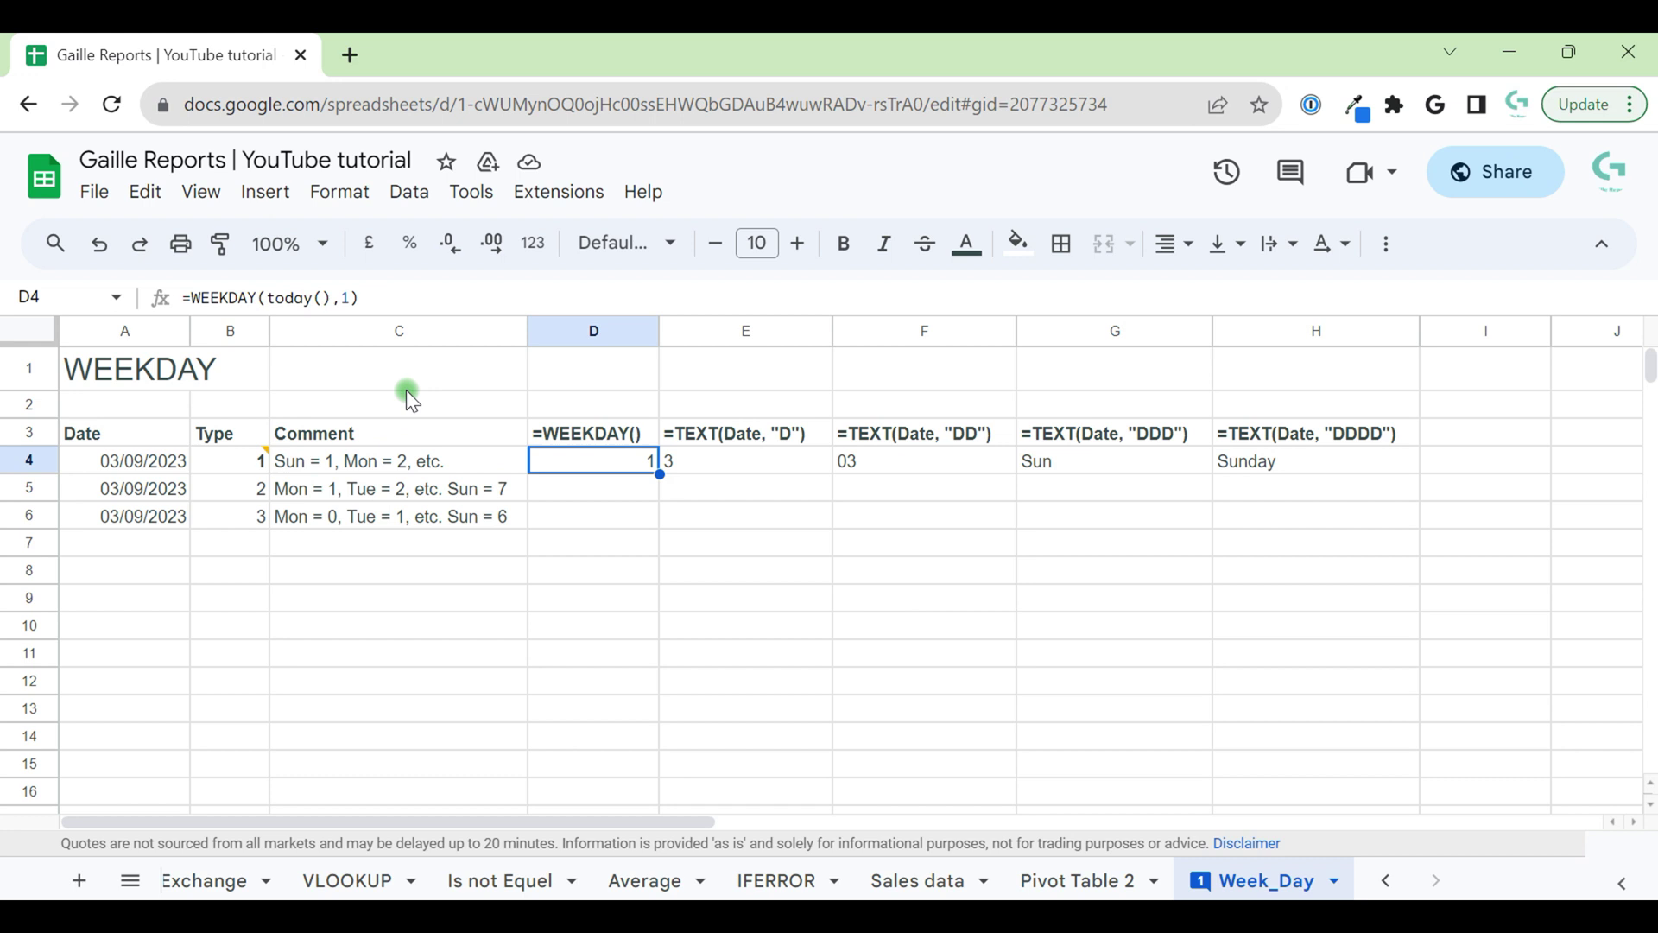
Enter =WEEKDAY(A5,2) in D5, returning 7 for the Sunday date
key("Down")
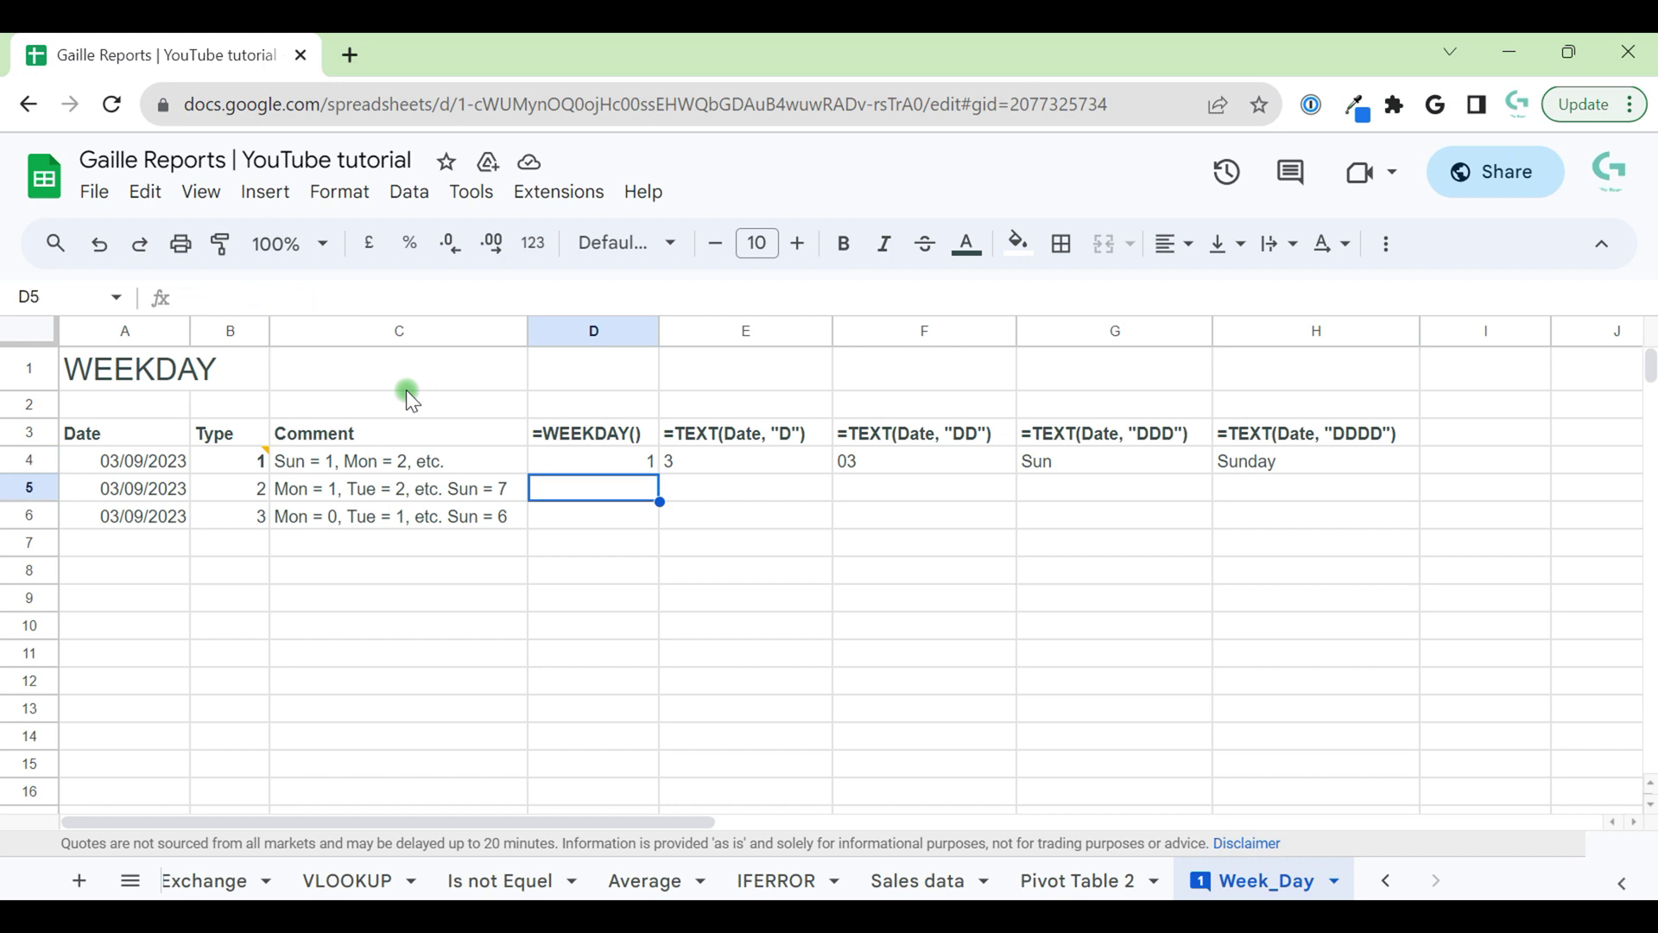
type("=wek")
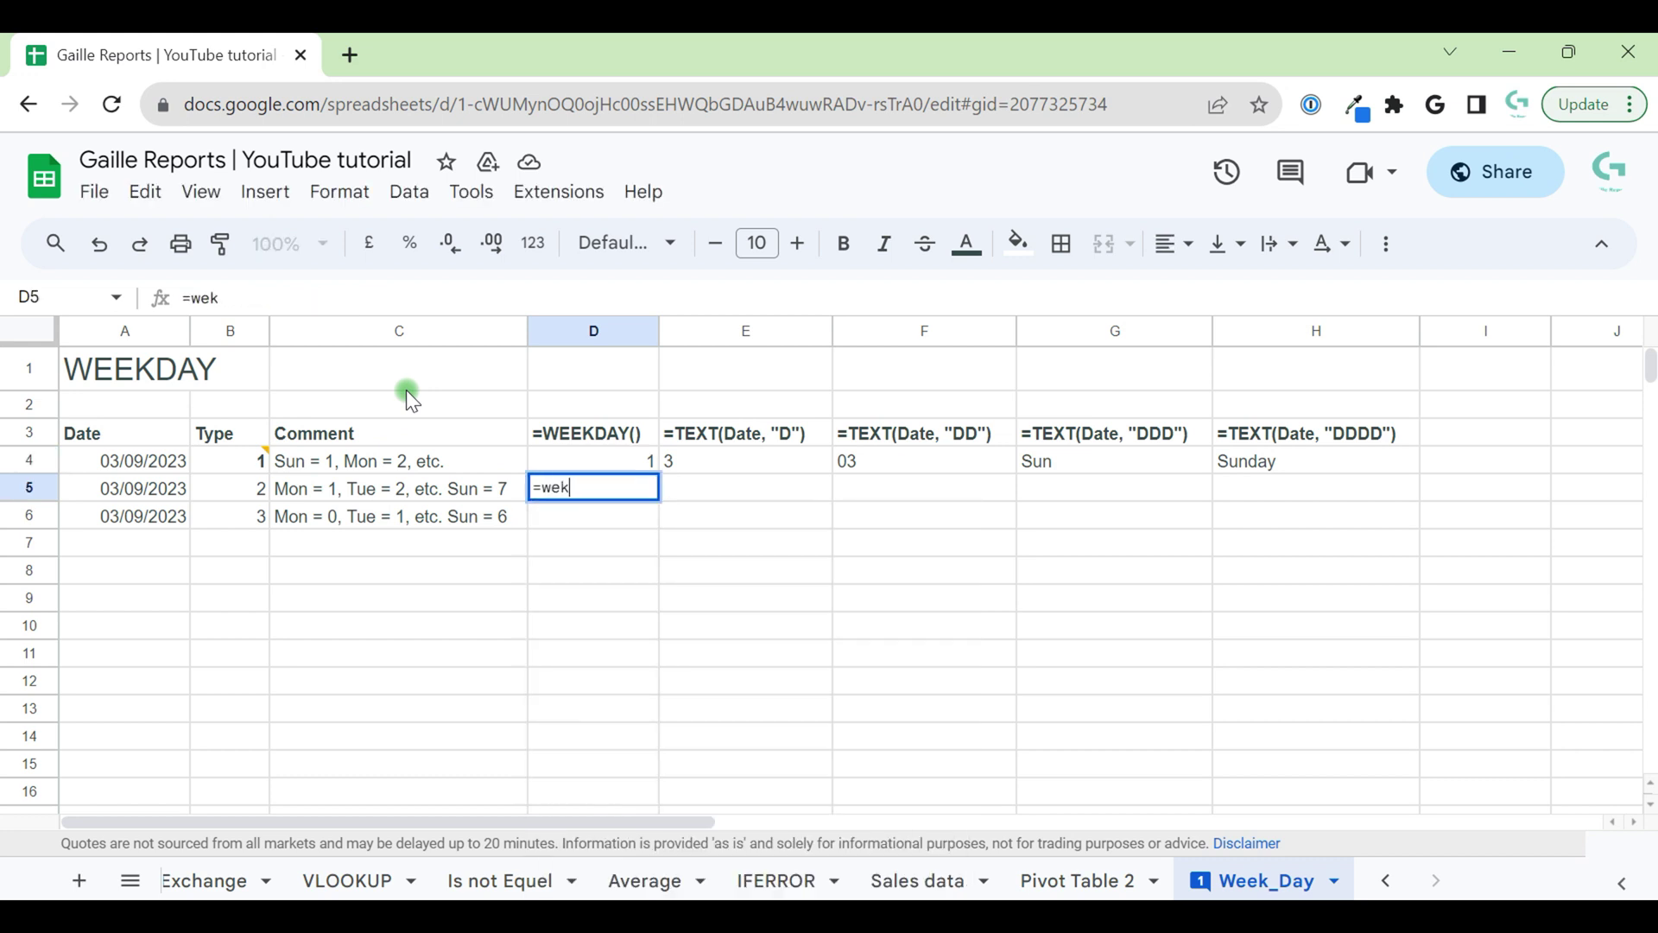
key("BackSpace")
type("ek")
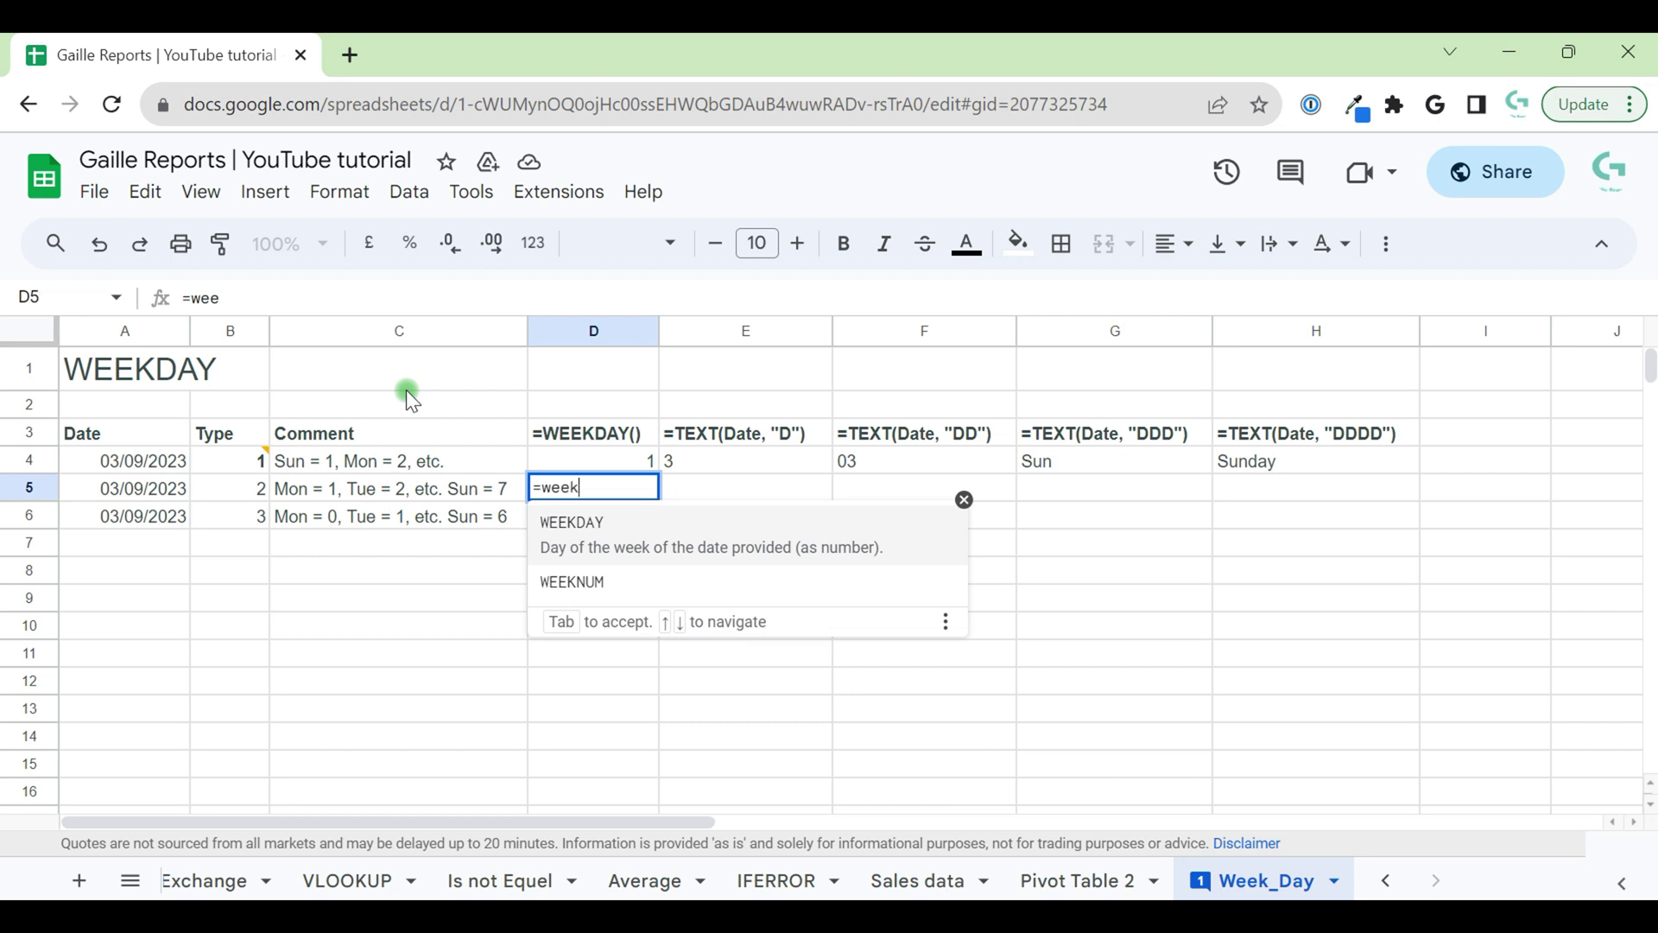
key("Tab")
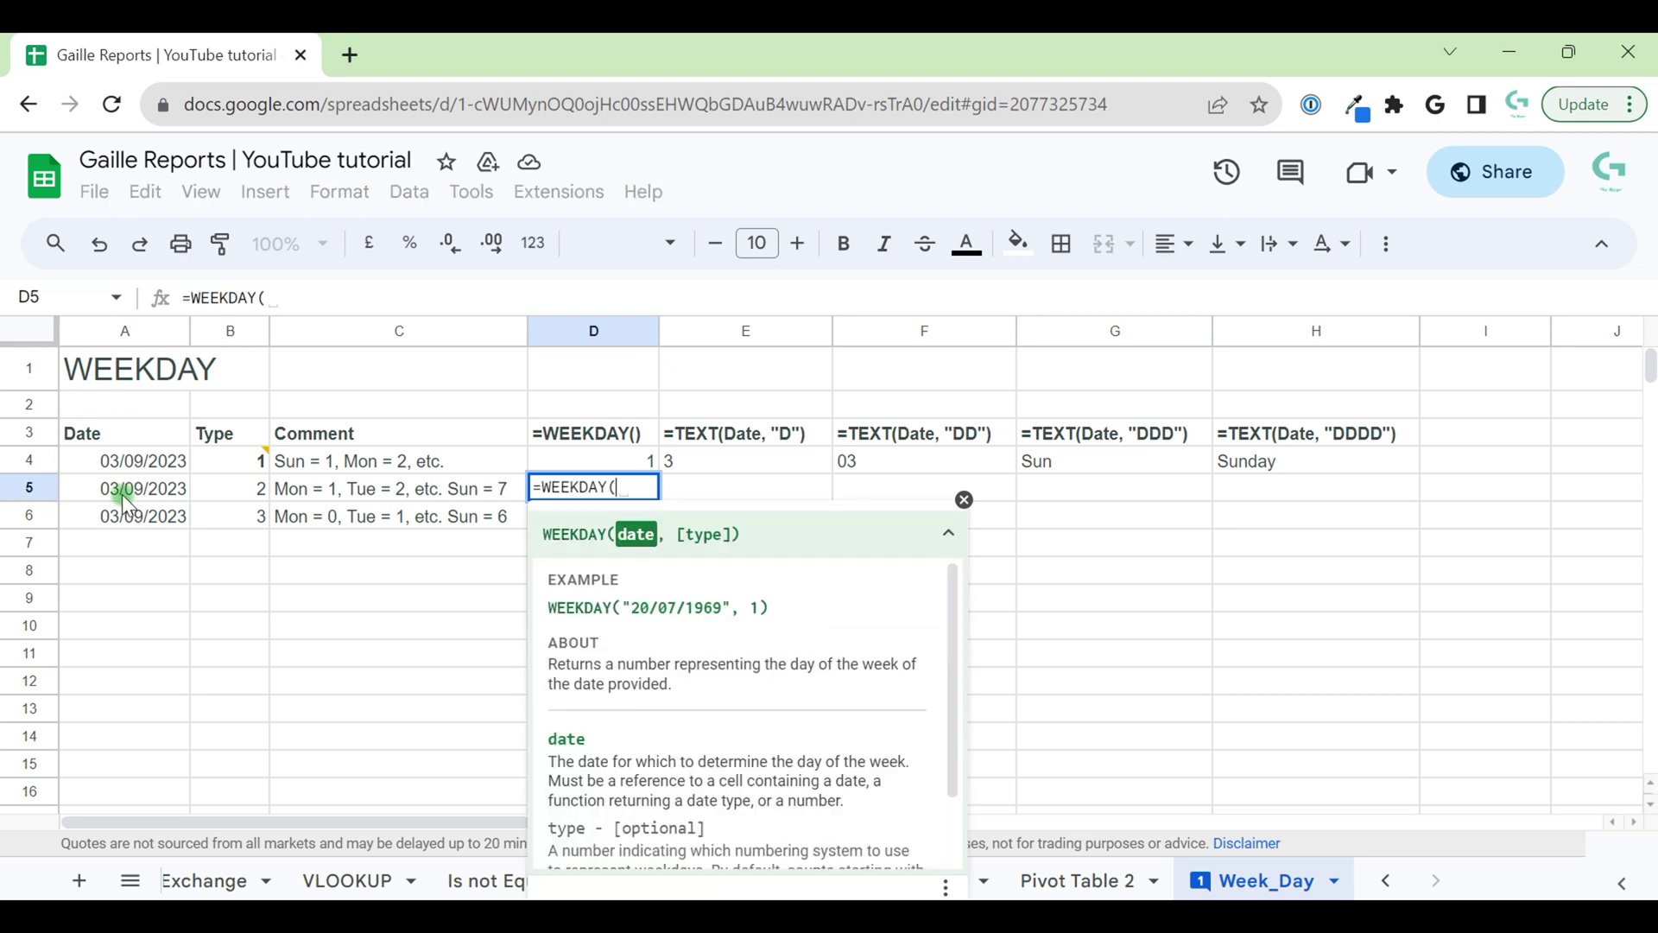
left_click(126, 494)
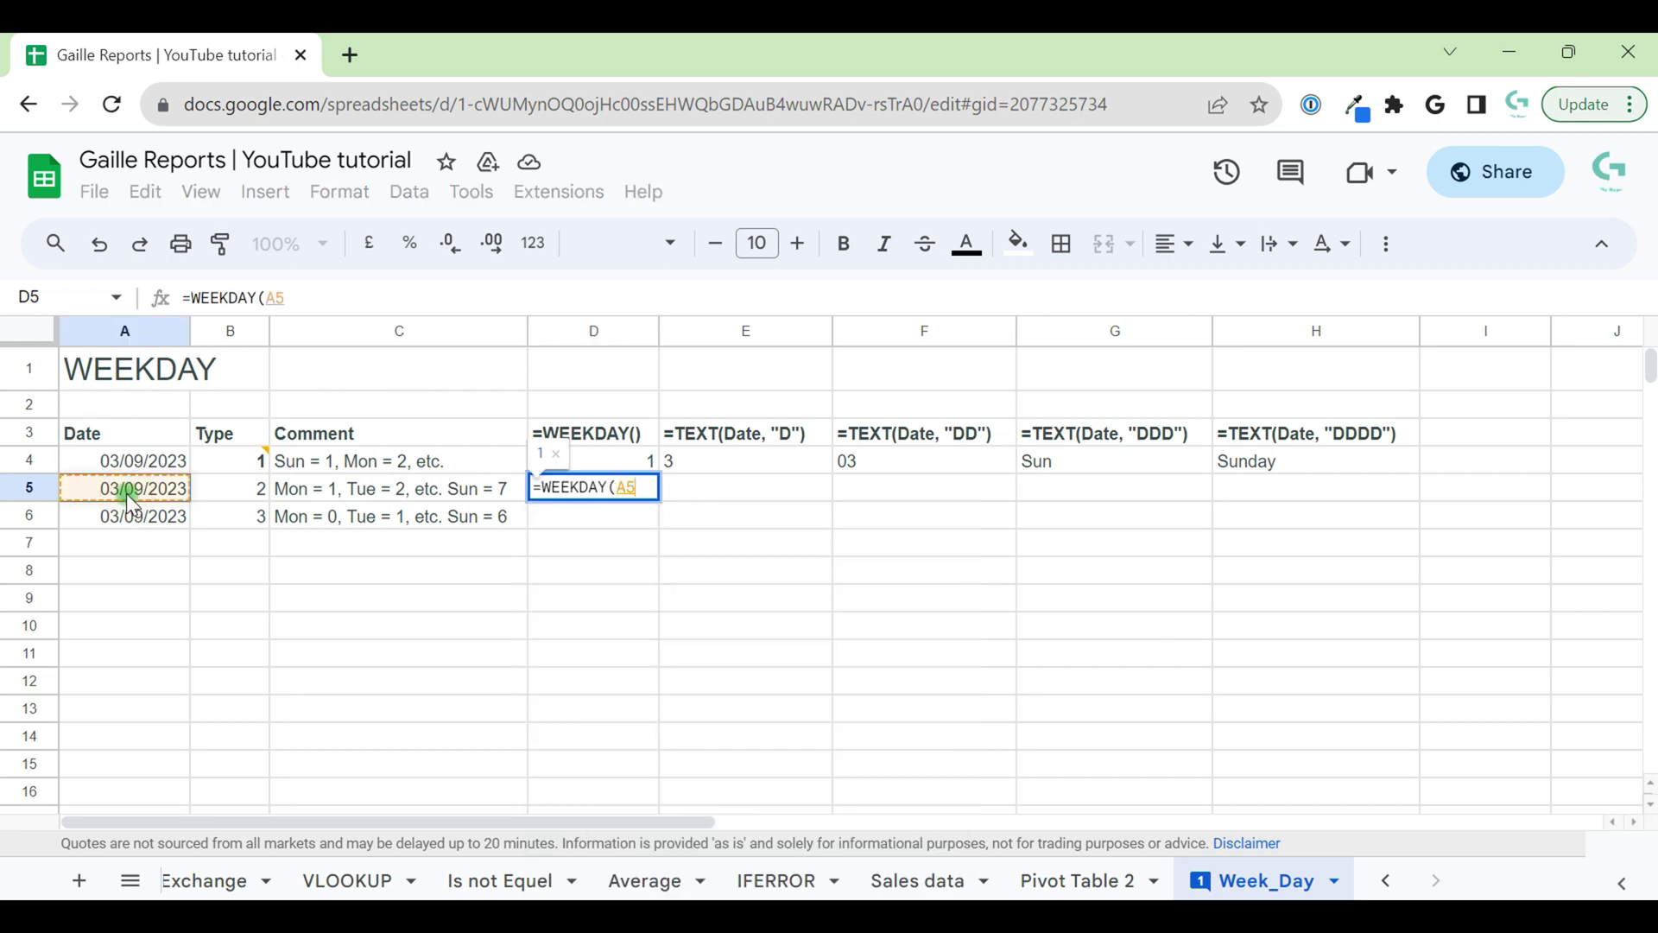
type(", ")
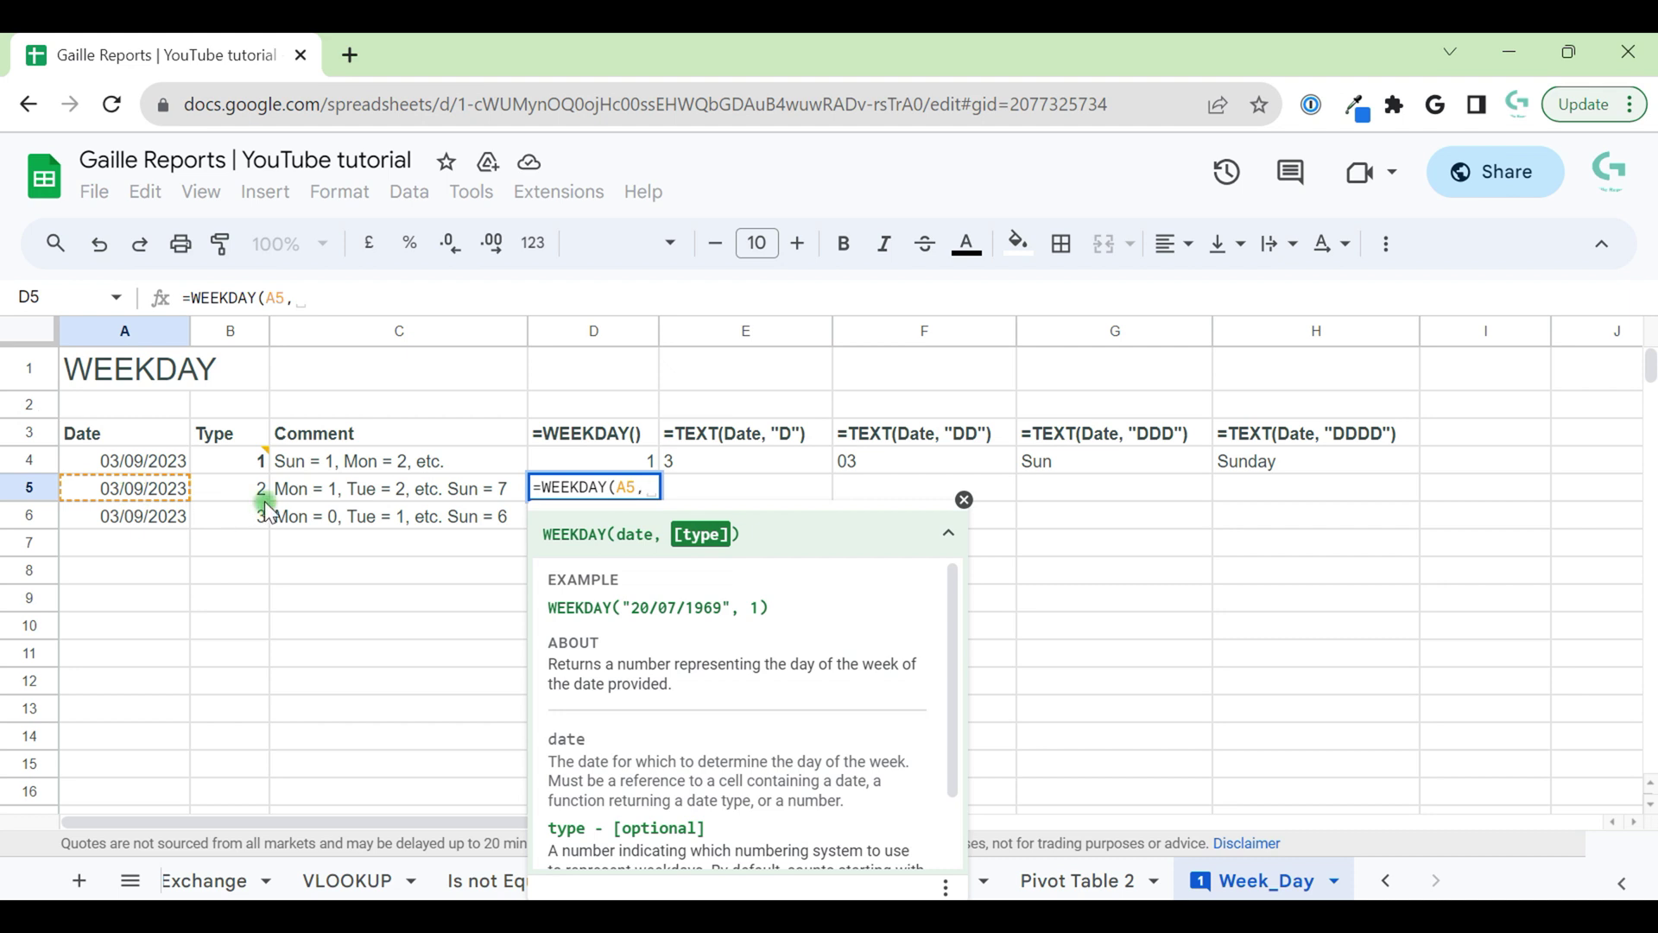
type("2)")
key("Return")
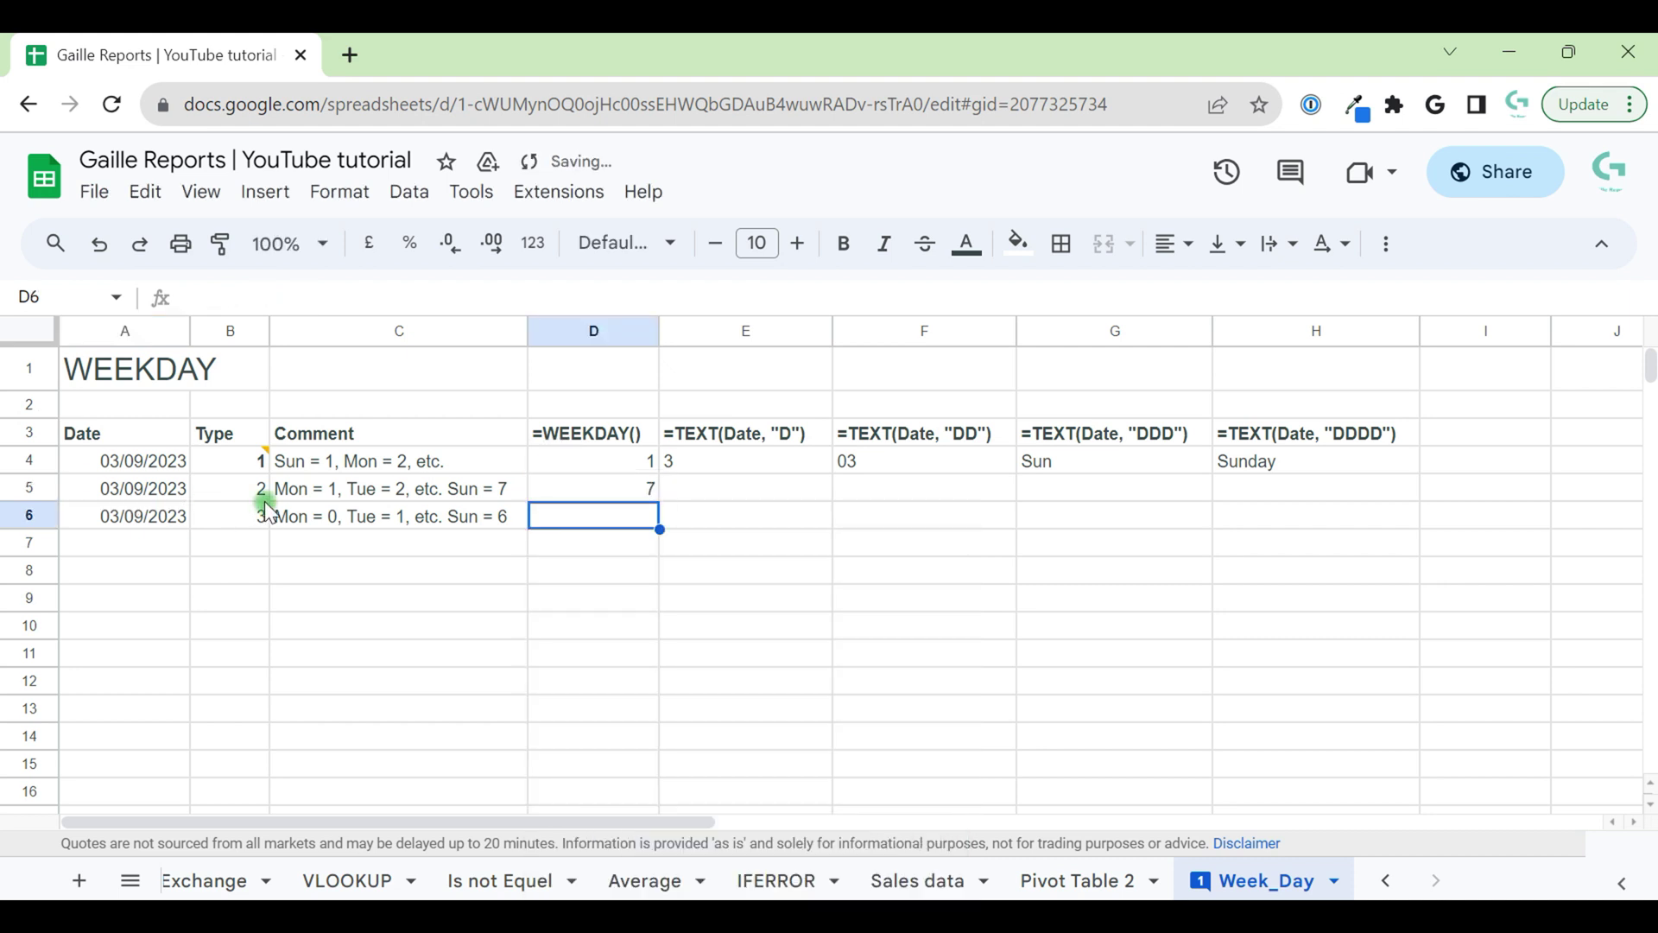
key("Up")
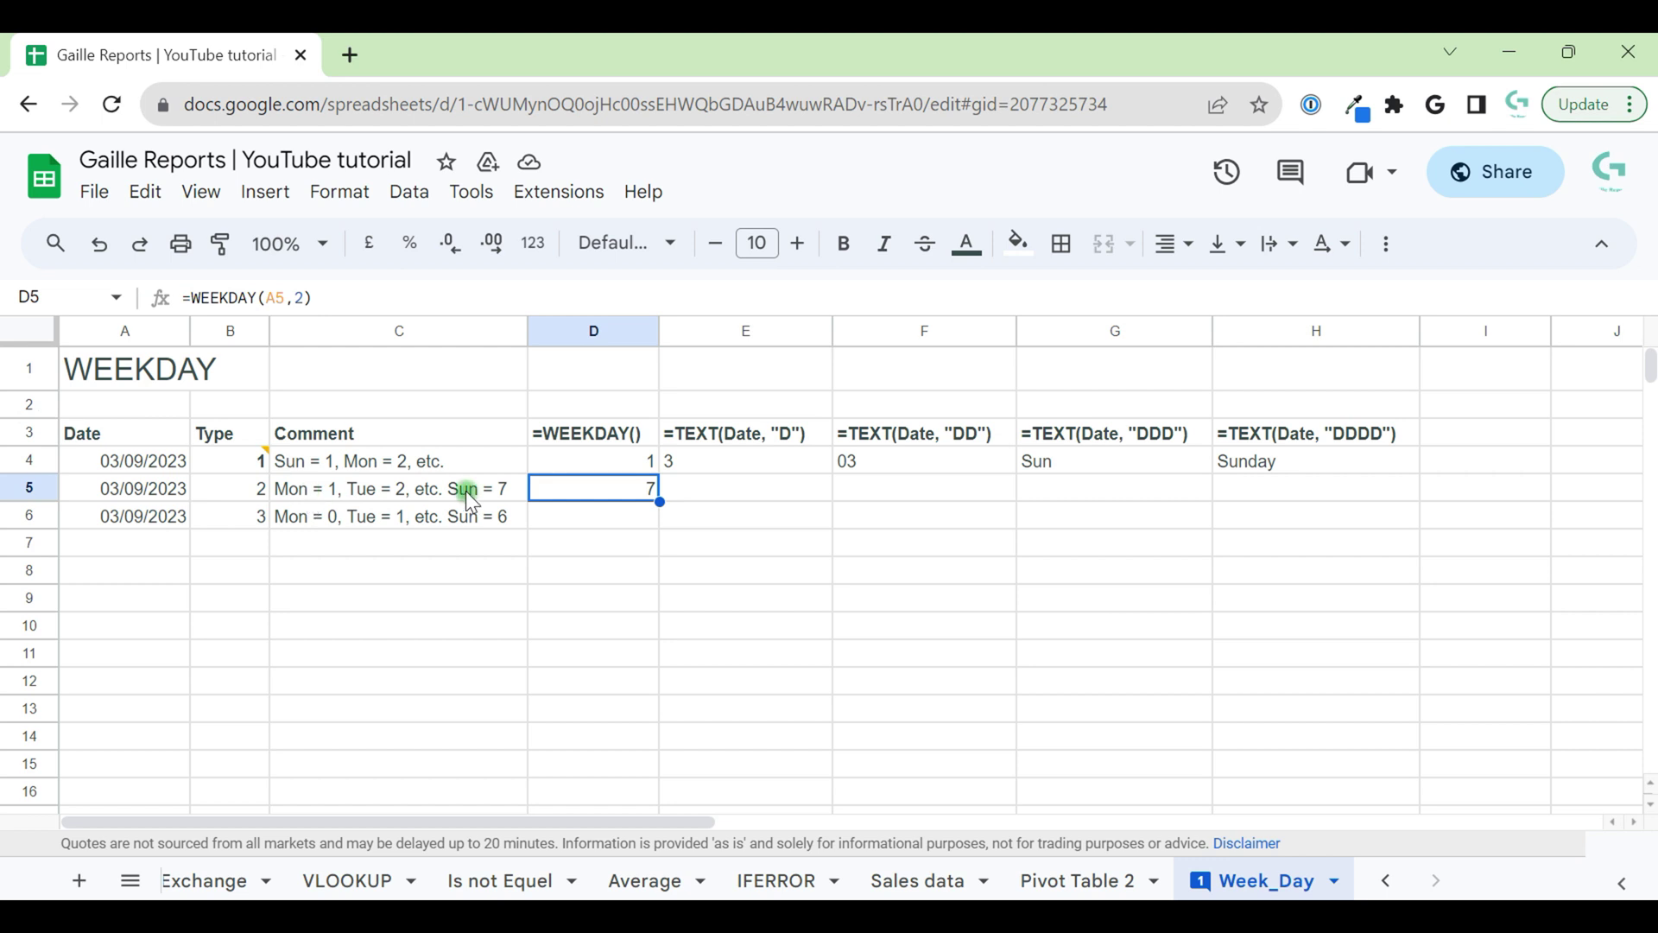
Build =WEEKDAY(A6,B6) in D6, taking the date from A6 and the type from B6
key("Down")
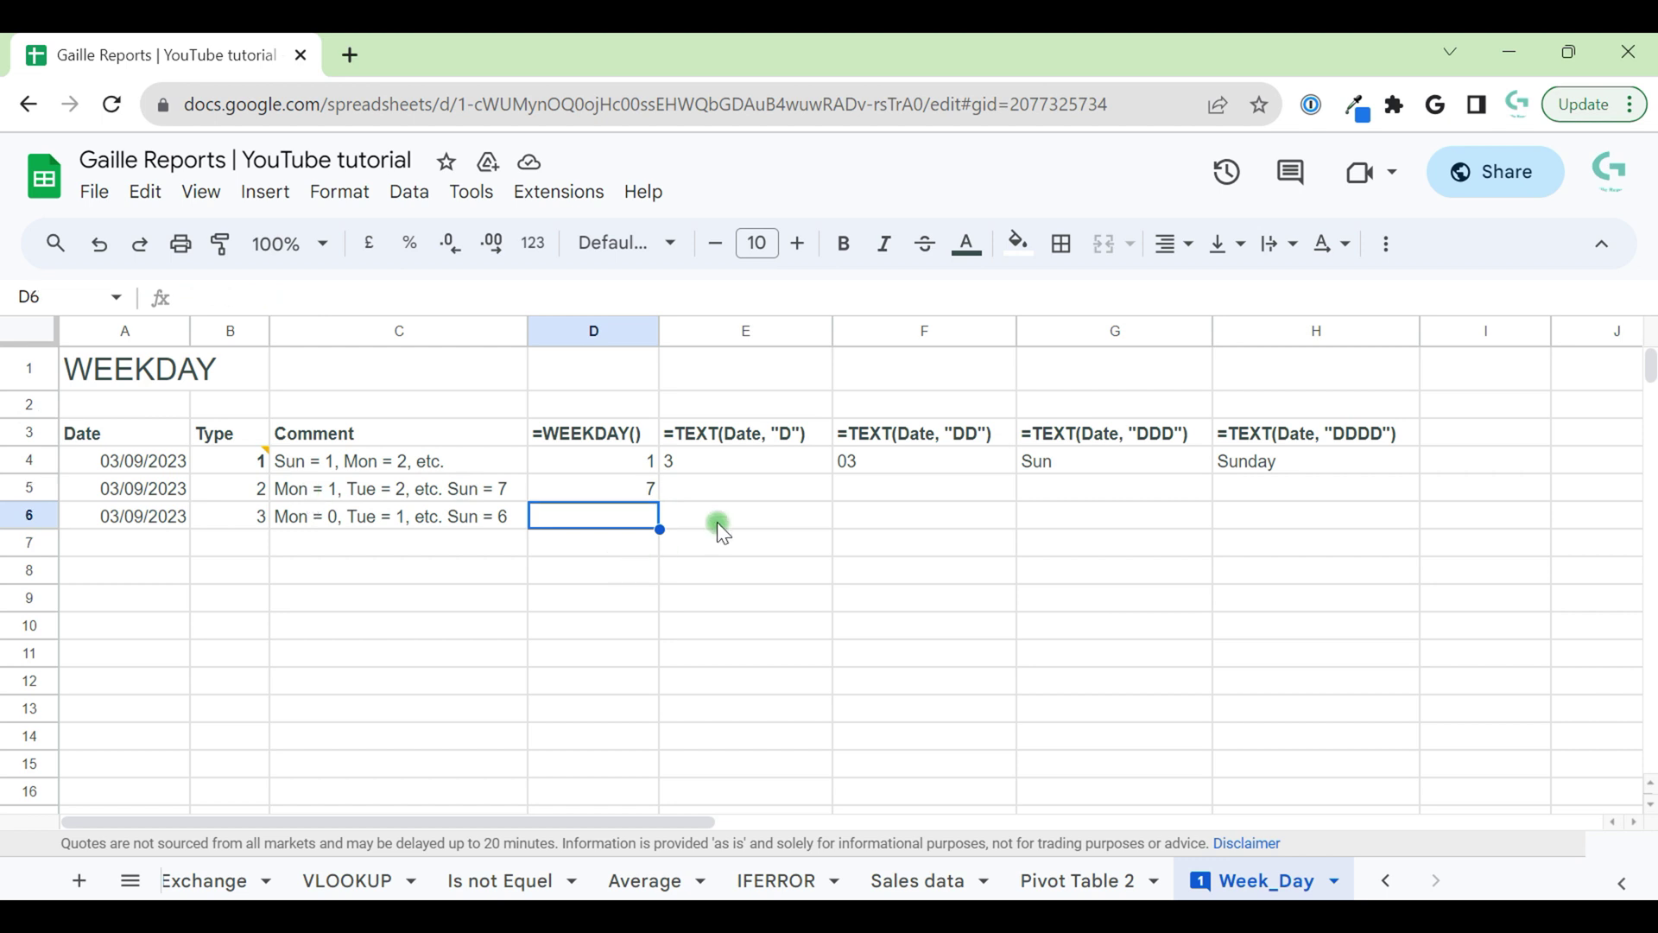
type("=wee")
key("Tab")
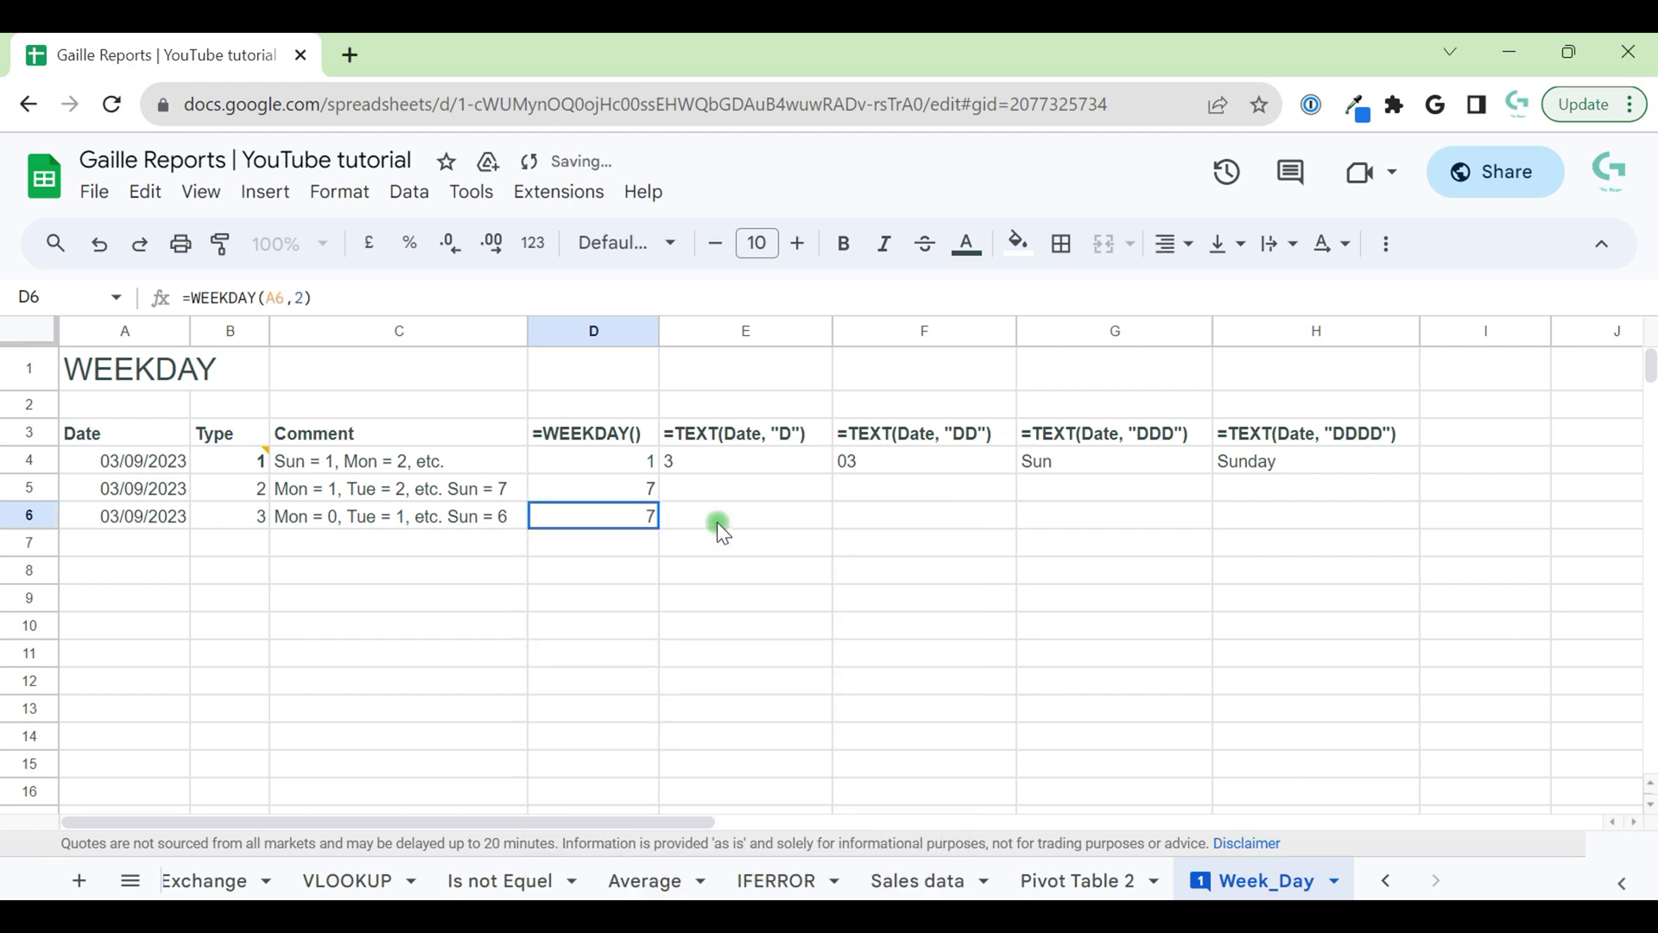
type("=wee")
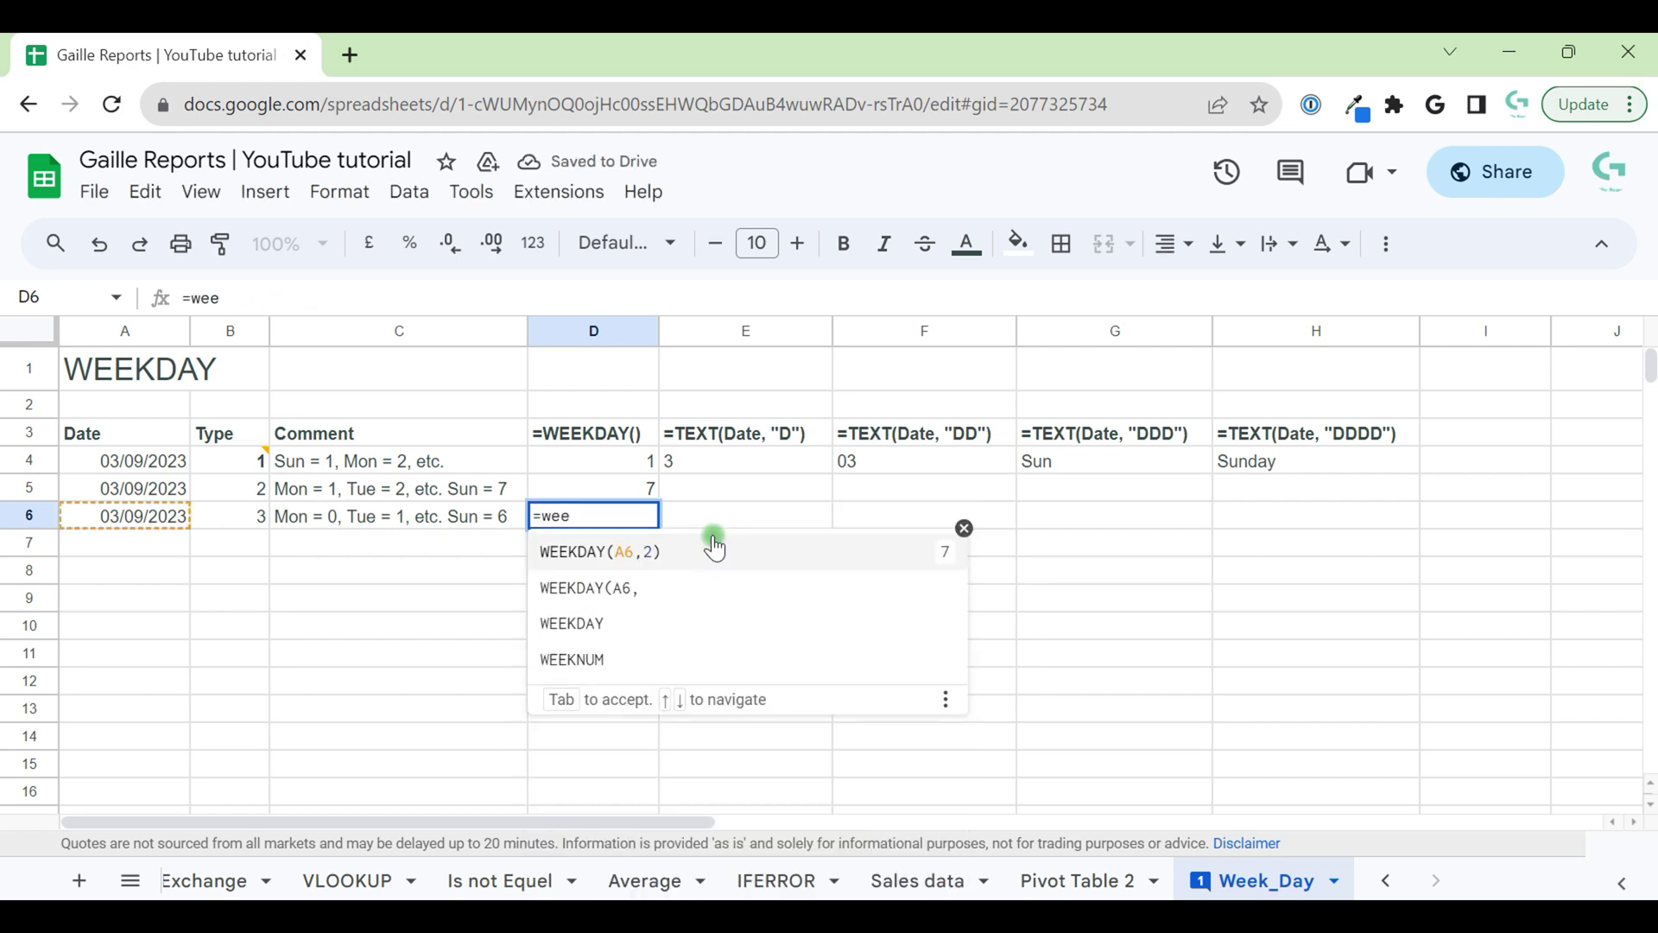
left_click(658, 625)
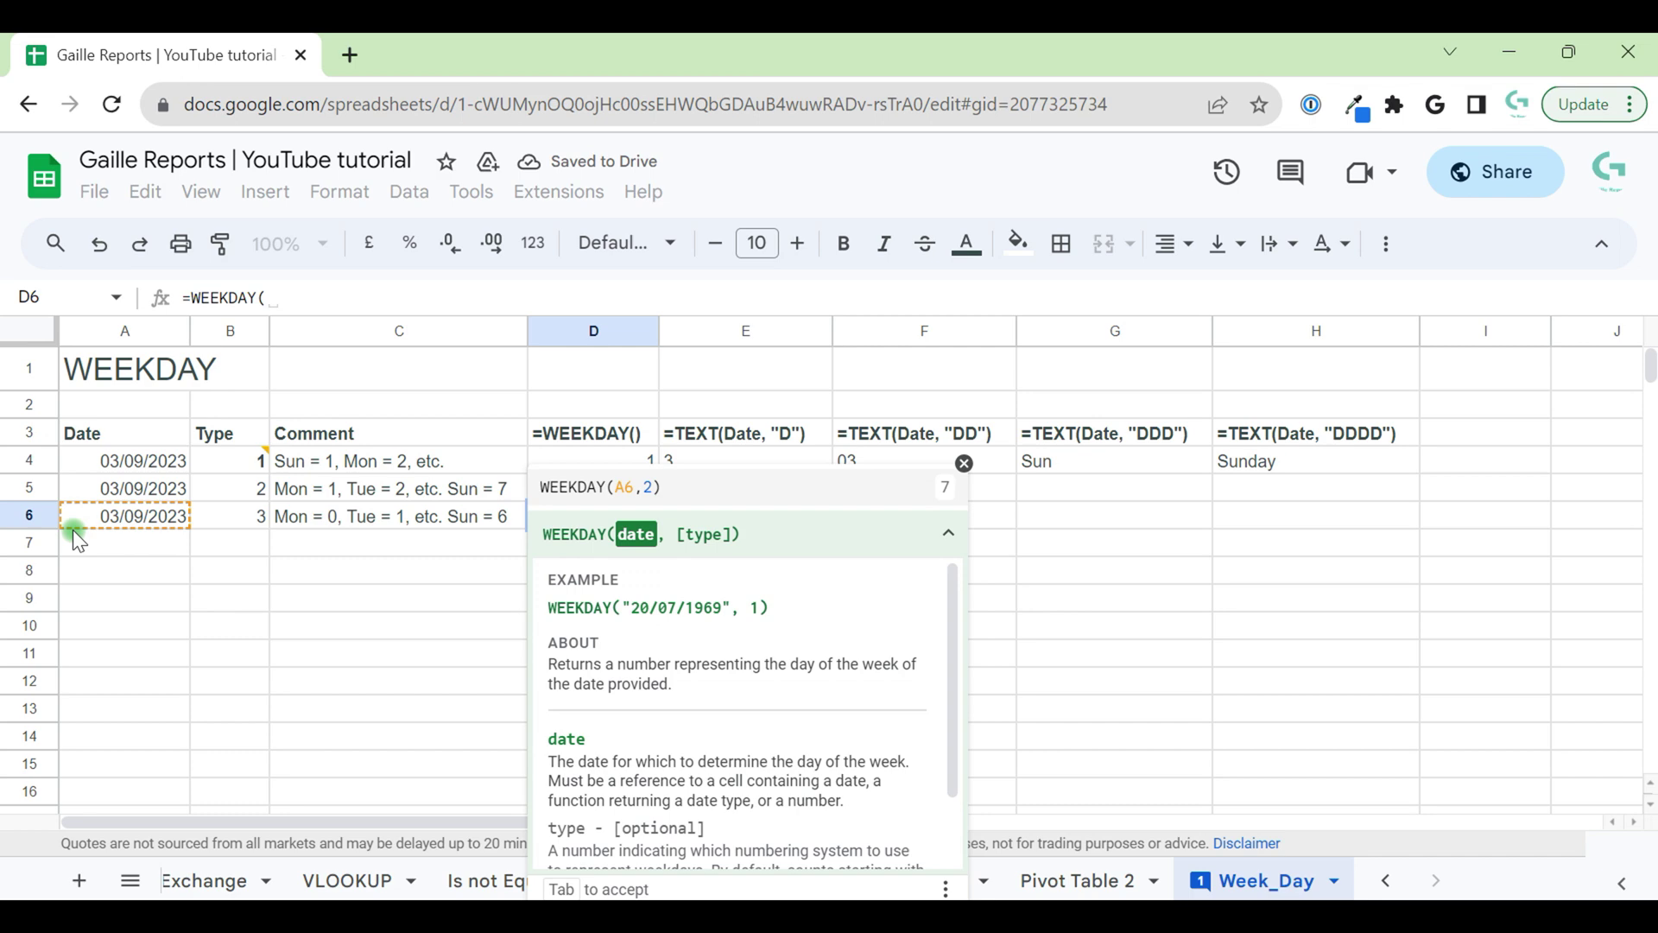
left_click(102, 520)
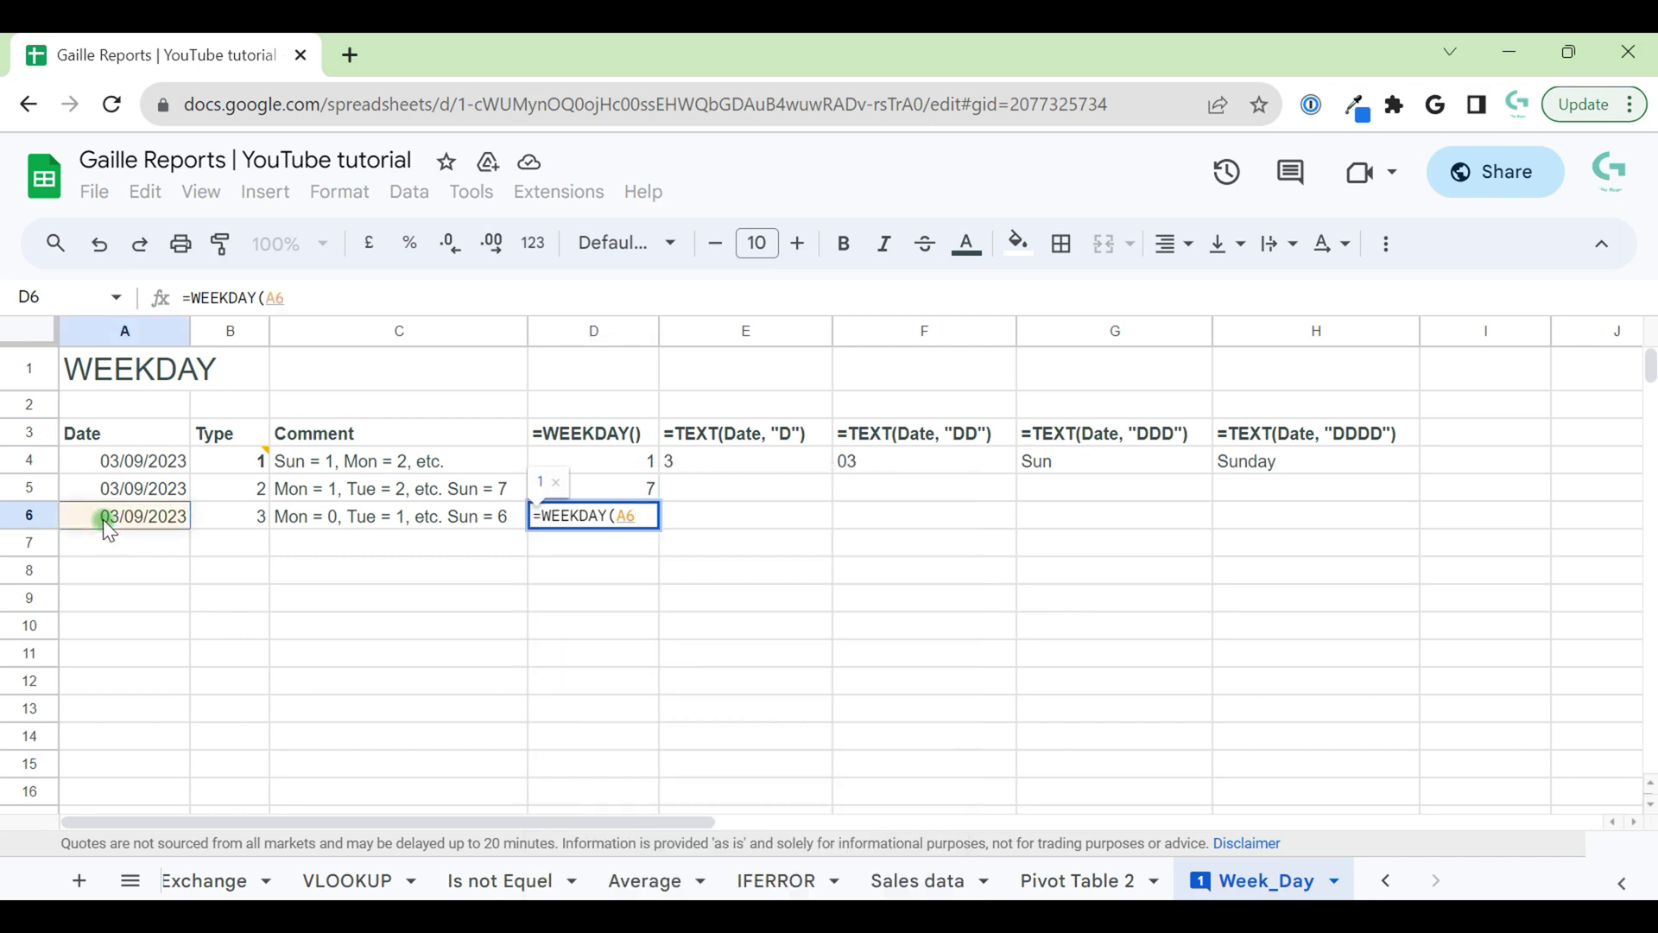
type(",")
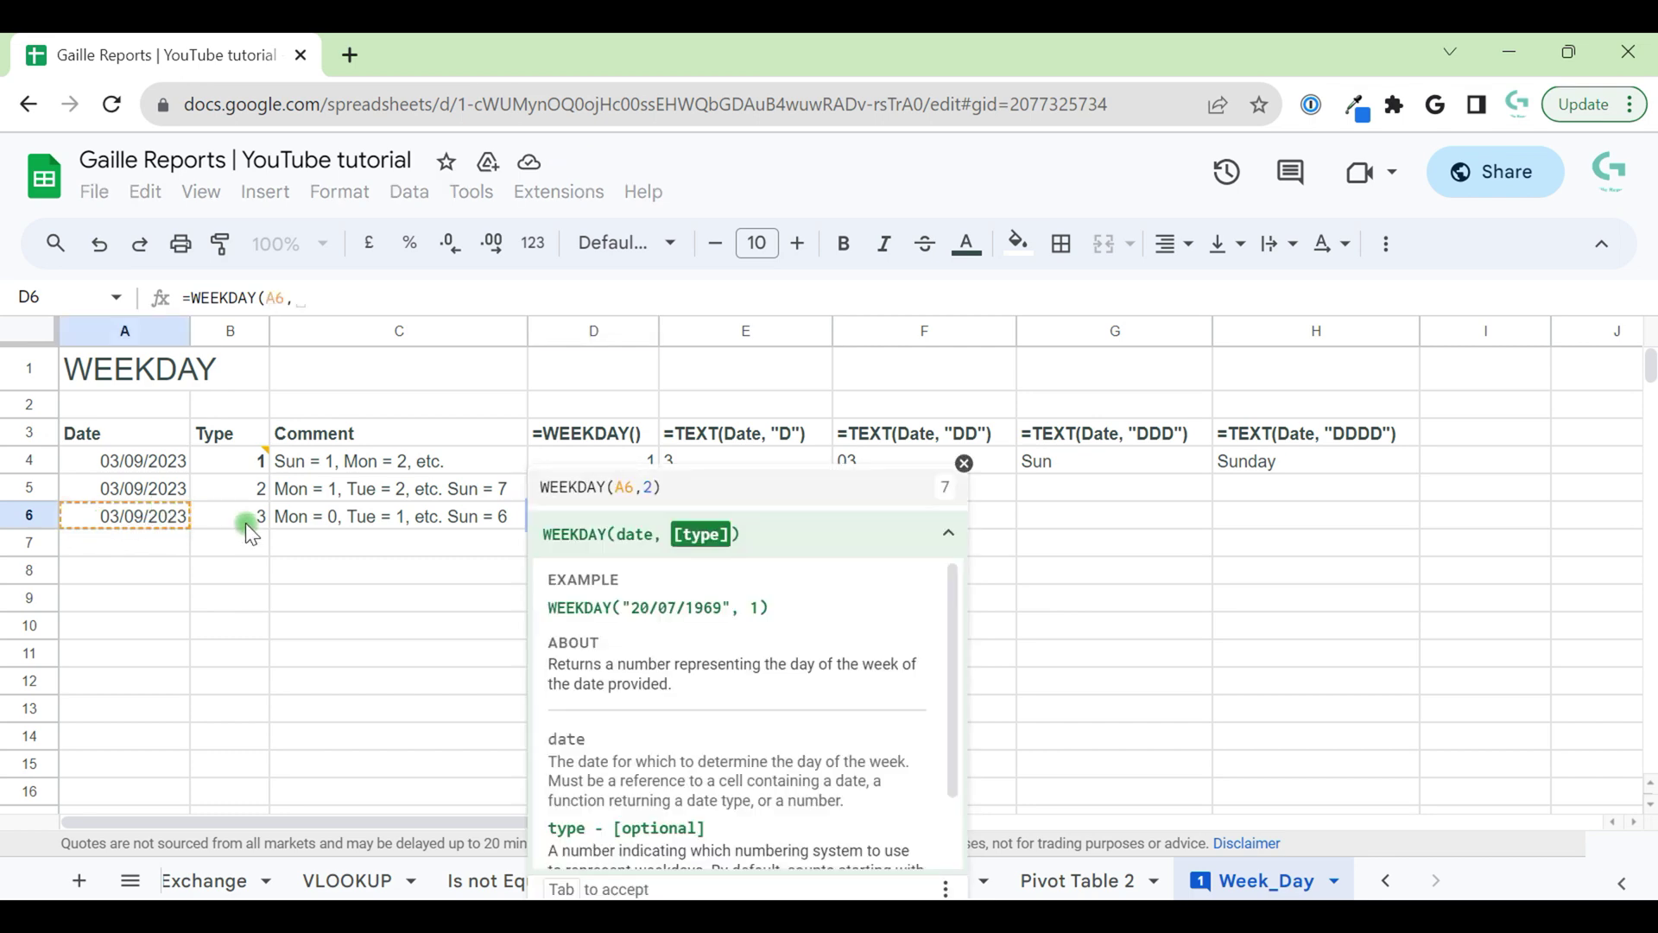
left_click(247, 522)
key("Return")
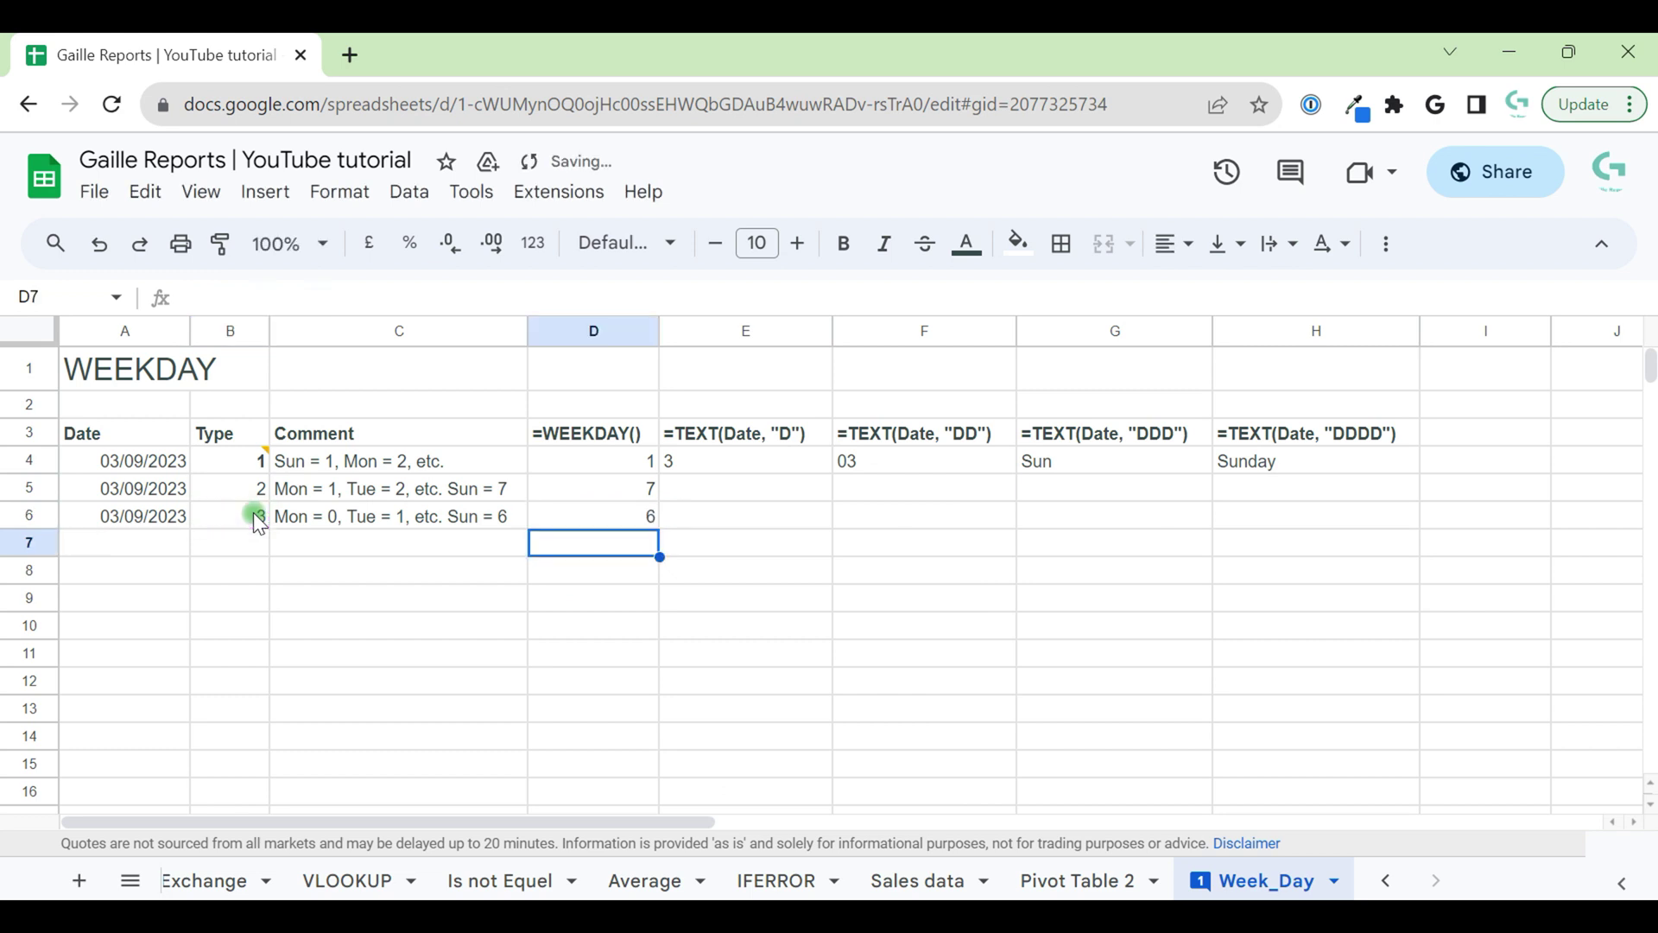
key("Up")
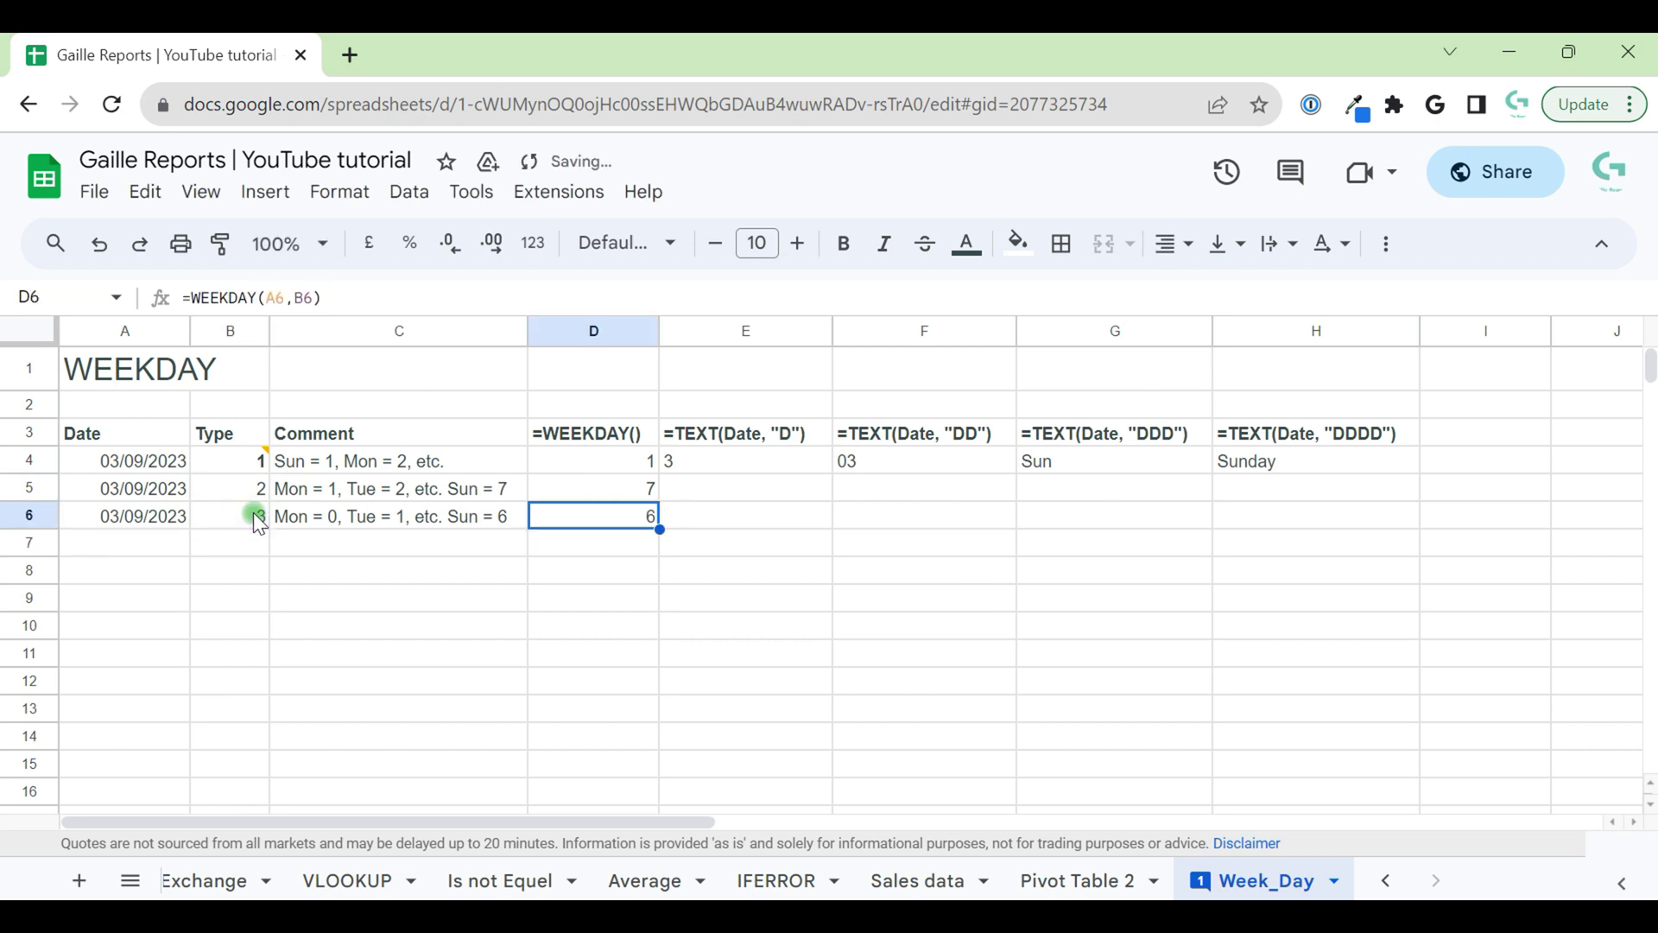
key("Left")
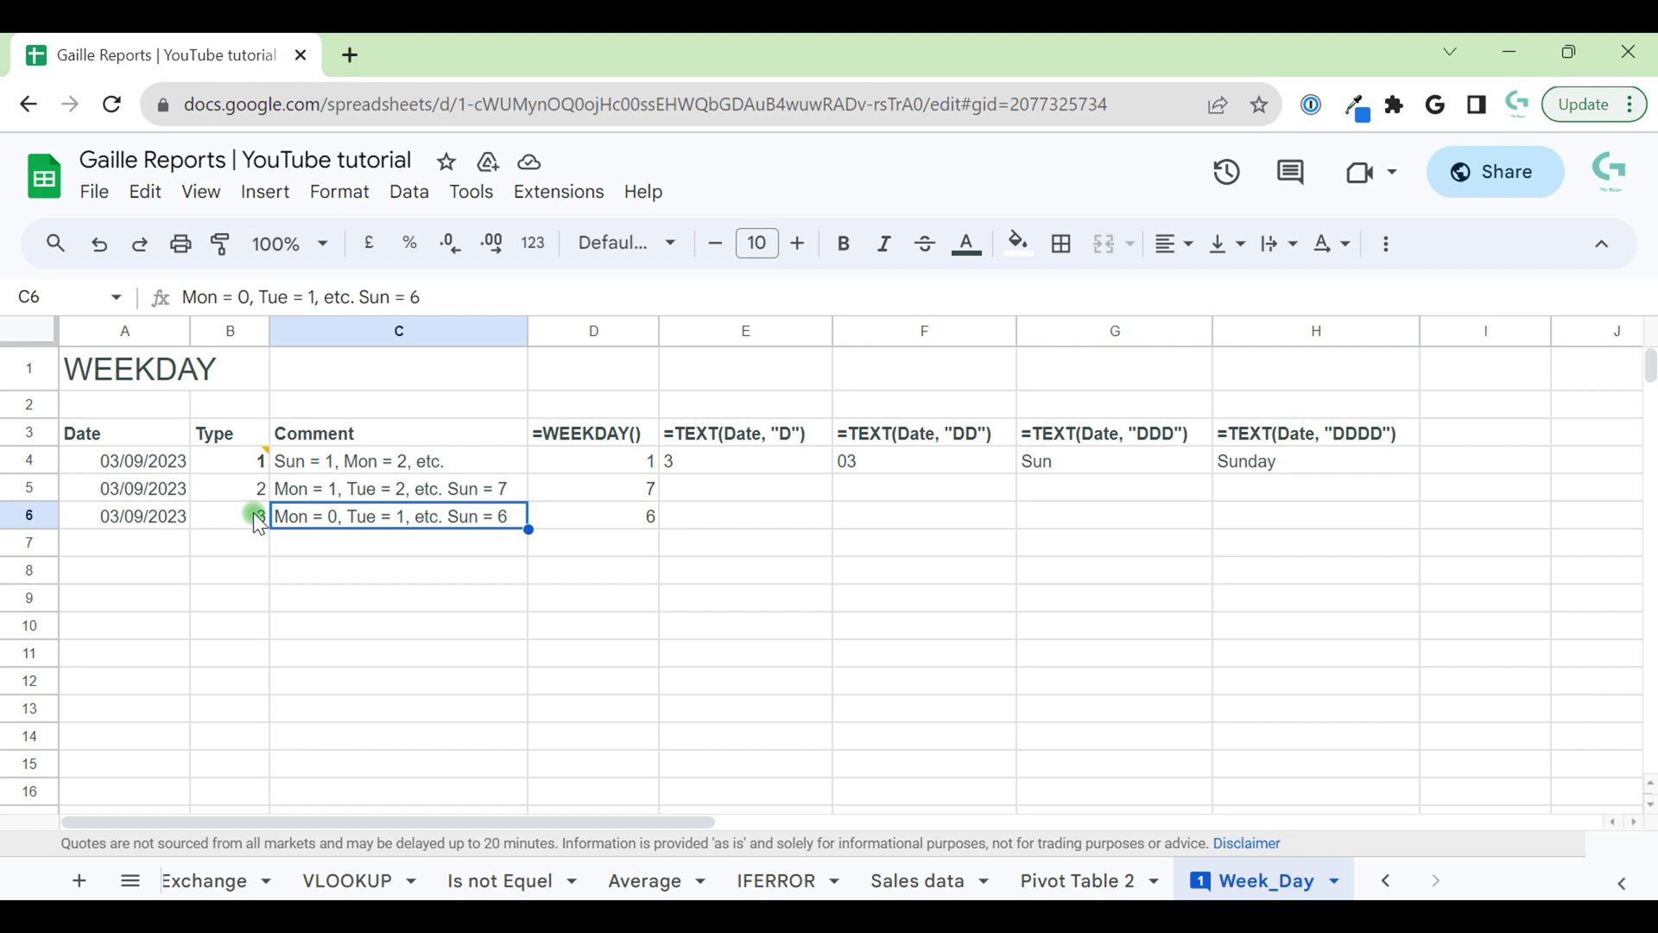
key("Right")
key("Up")
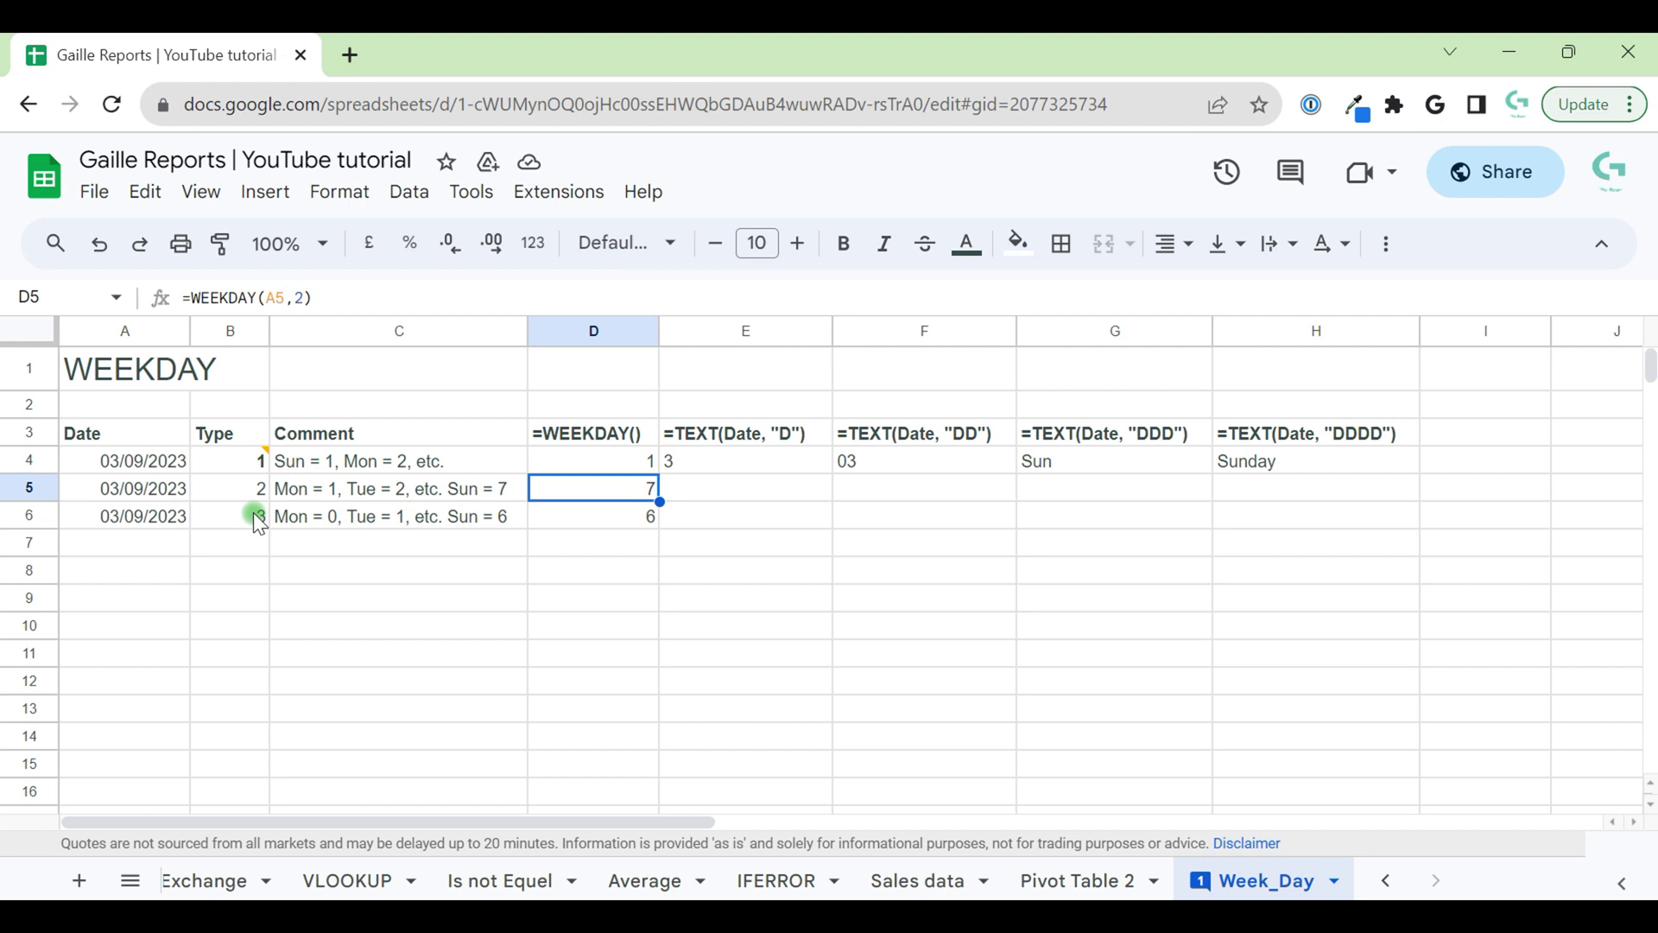
key("Up")
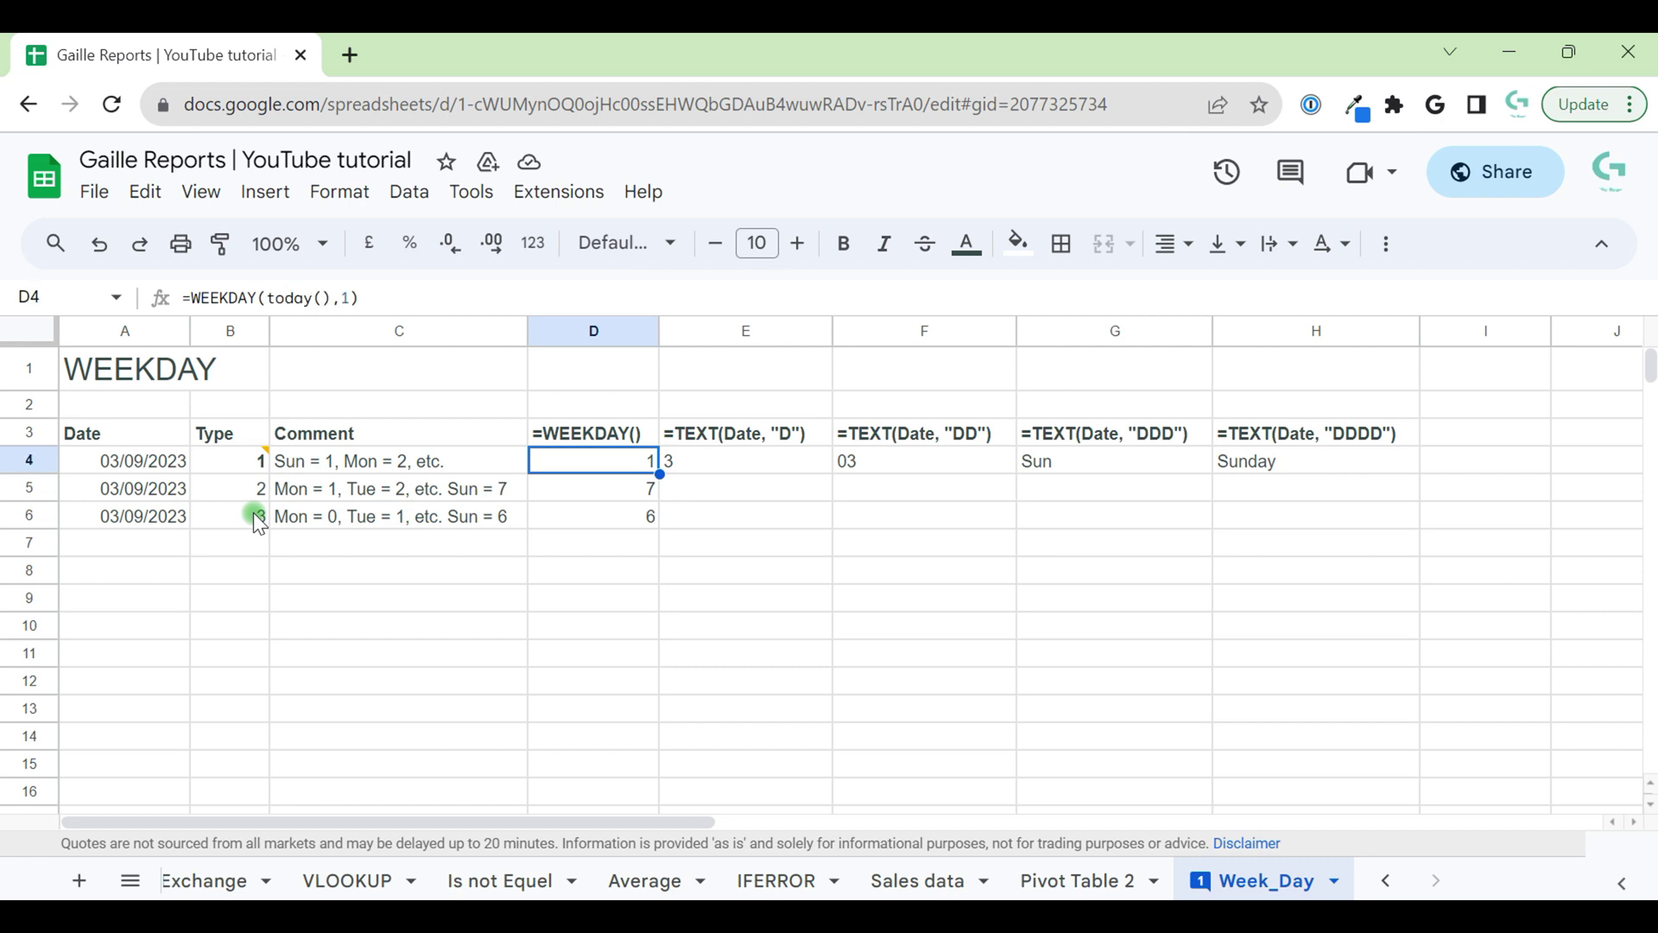
key("Down")
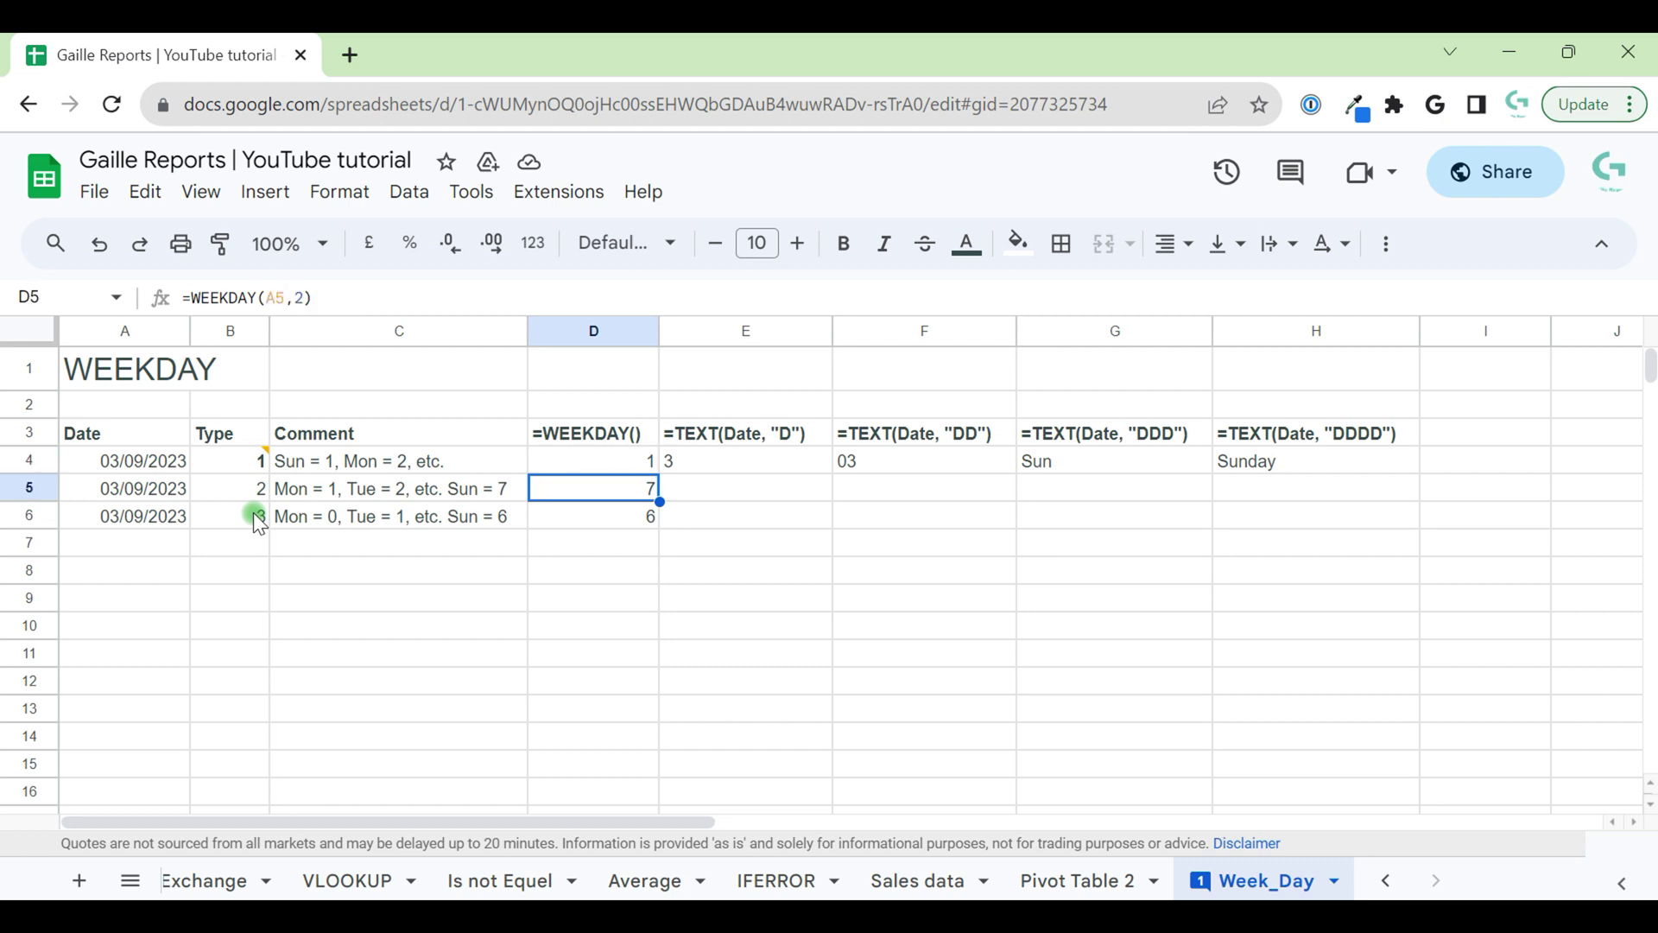
key("Up")
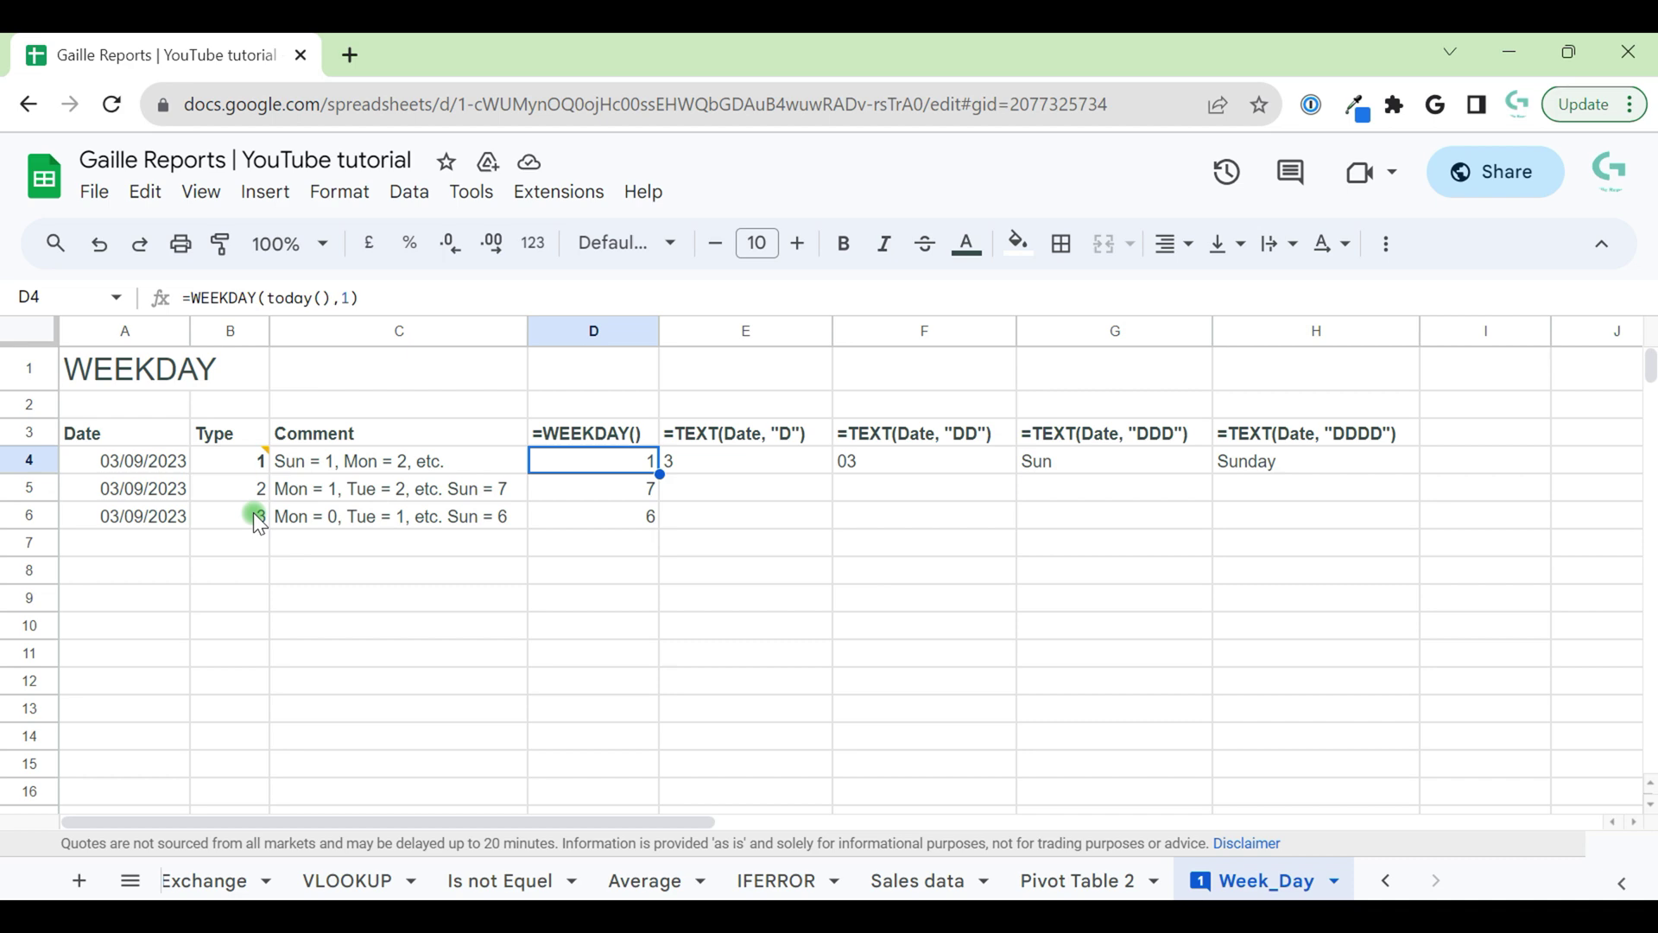
Review the existing D, DDD and DDDD TEXT results in row 4, ending on E5
key("Right")
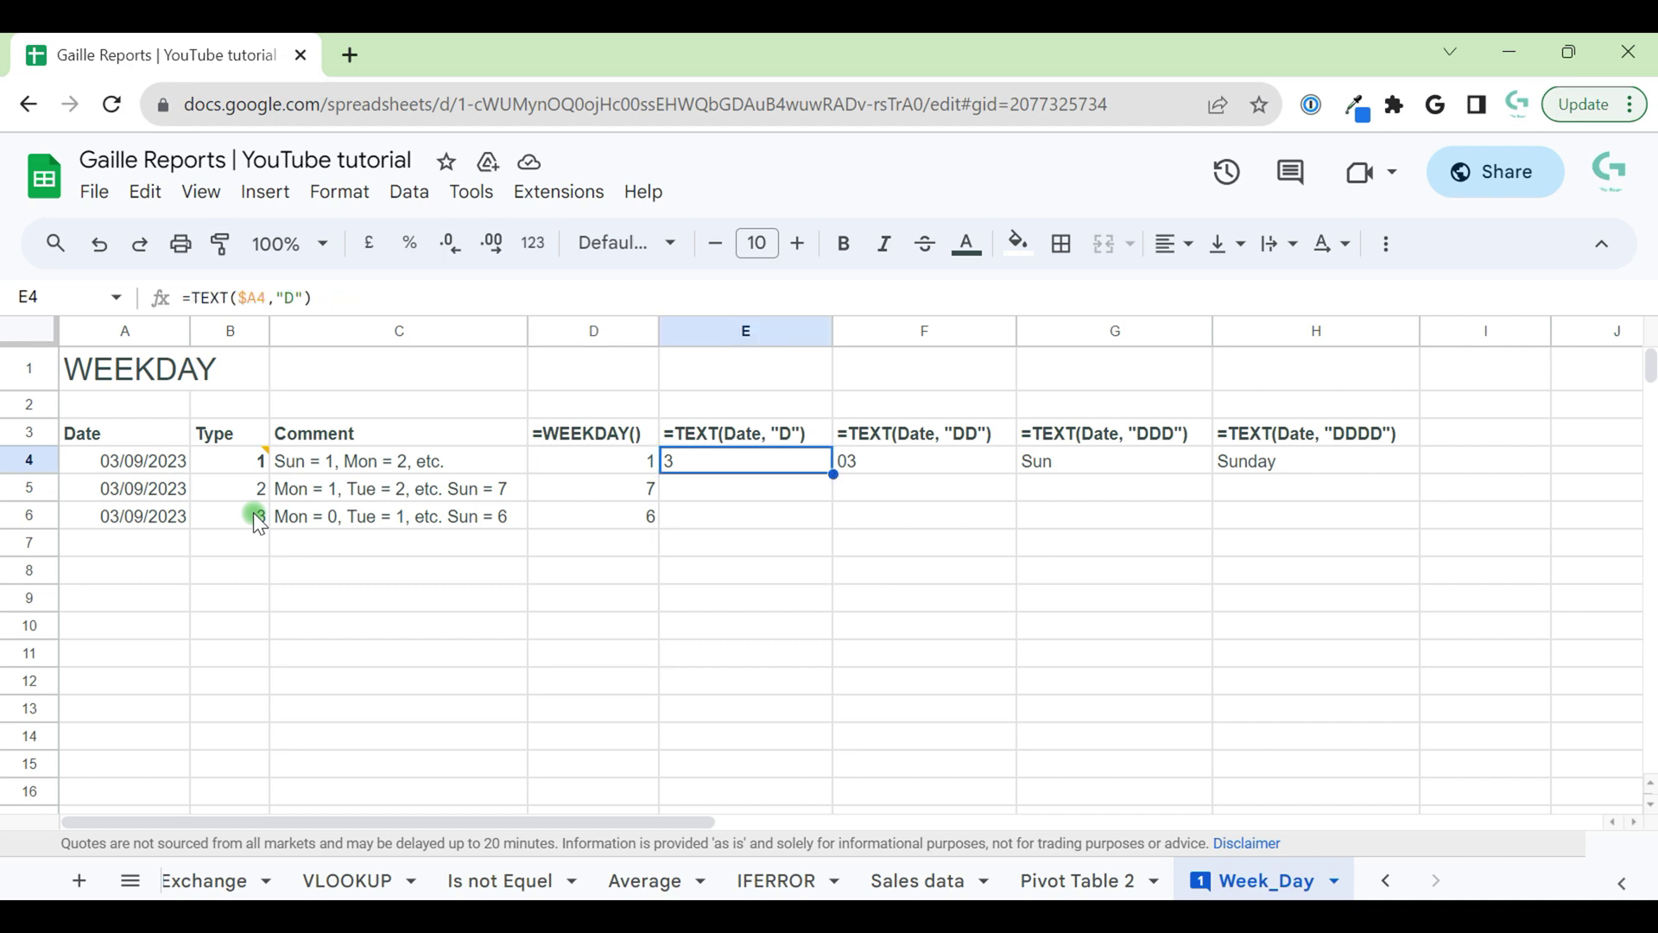
key("Down")
key("Up")
key("Right")
key("Right")
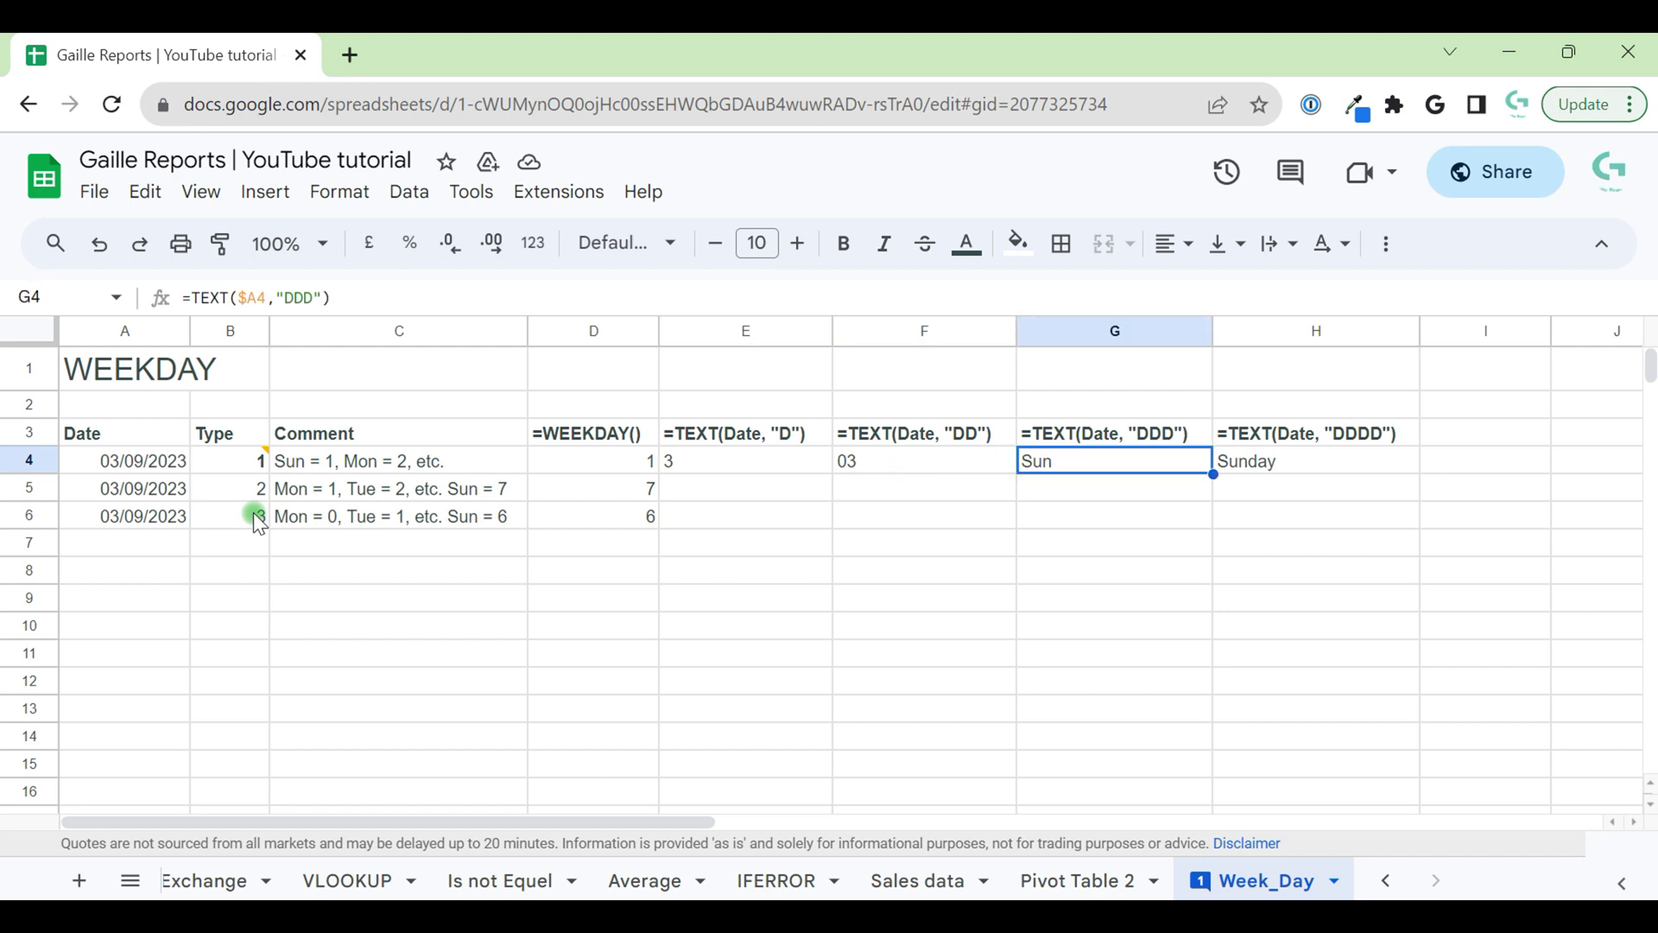
key("Right")
key("Left")
key("Left")
key("Left")
key("Down")
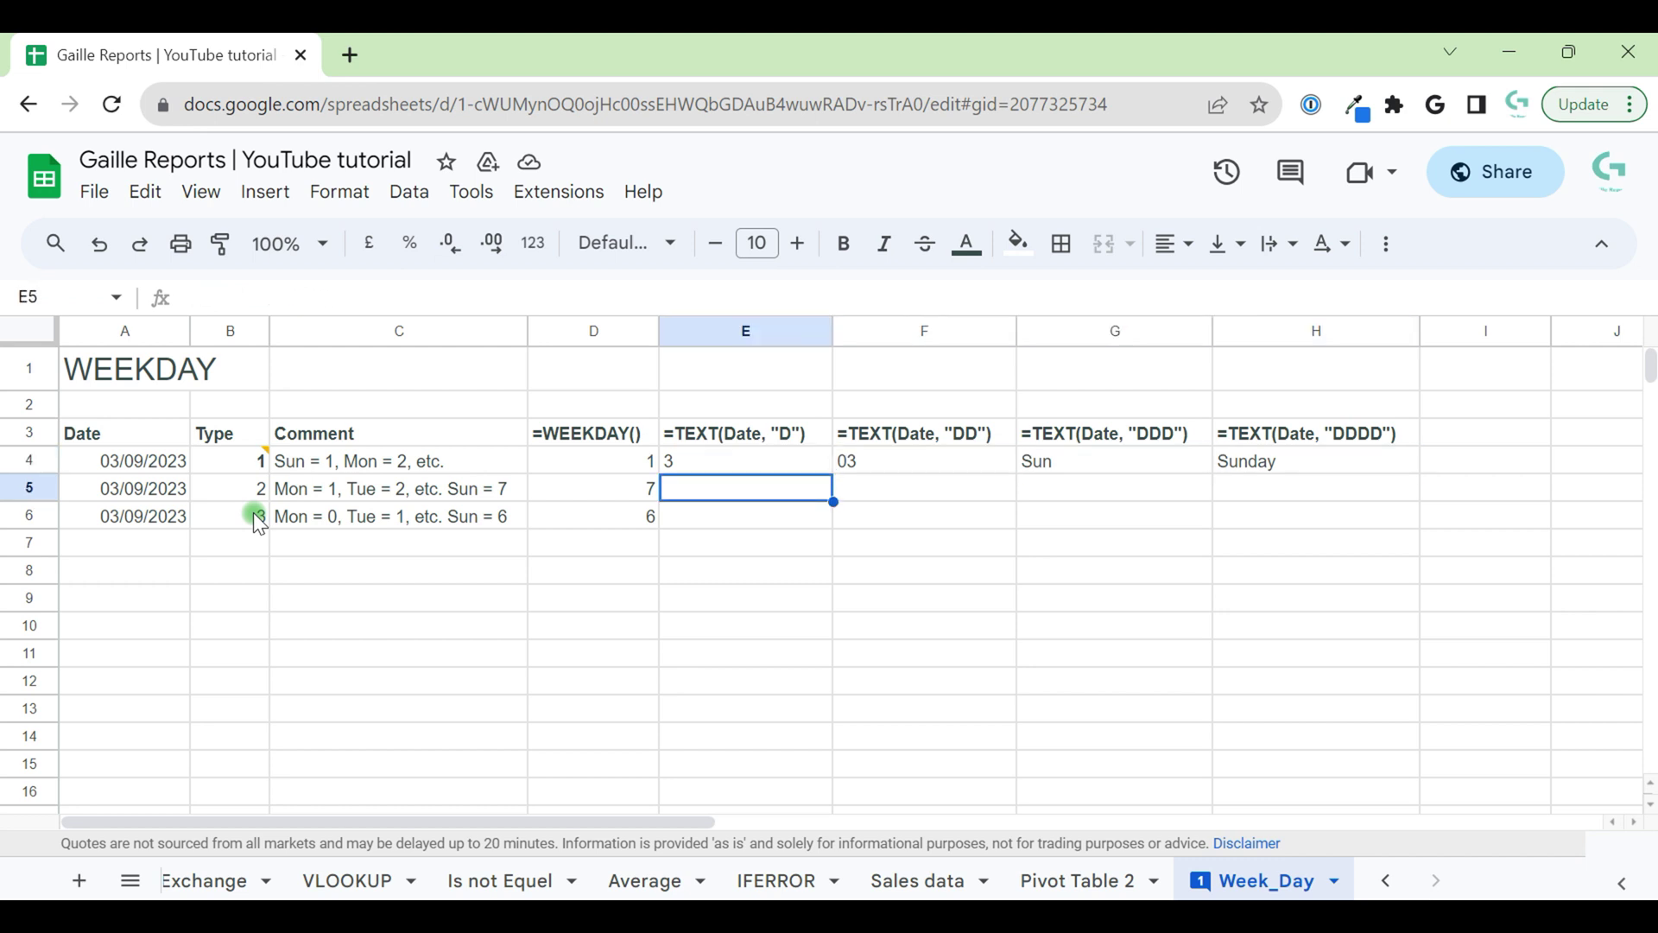
Enter =TEXT(A5,"D") in E5 and check that it shows 3
type("=")
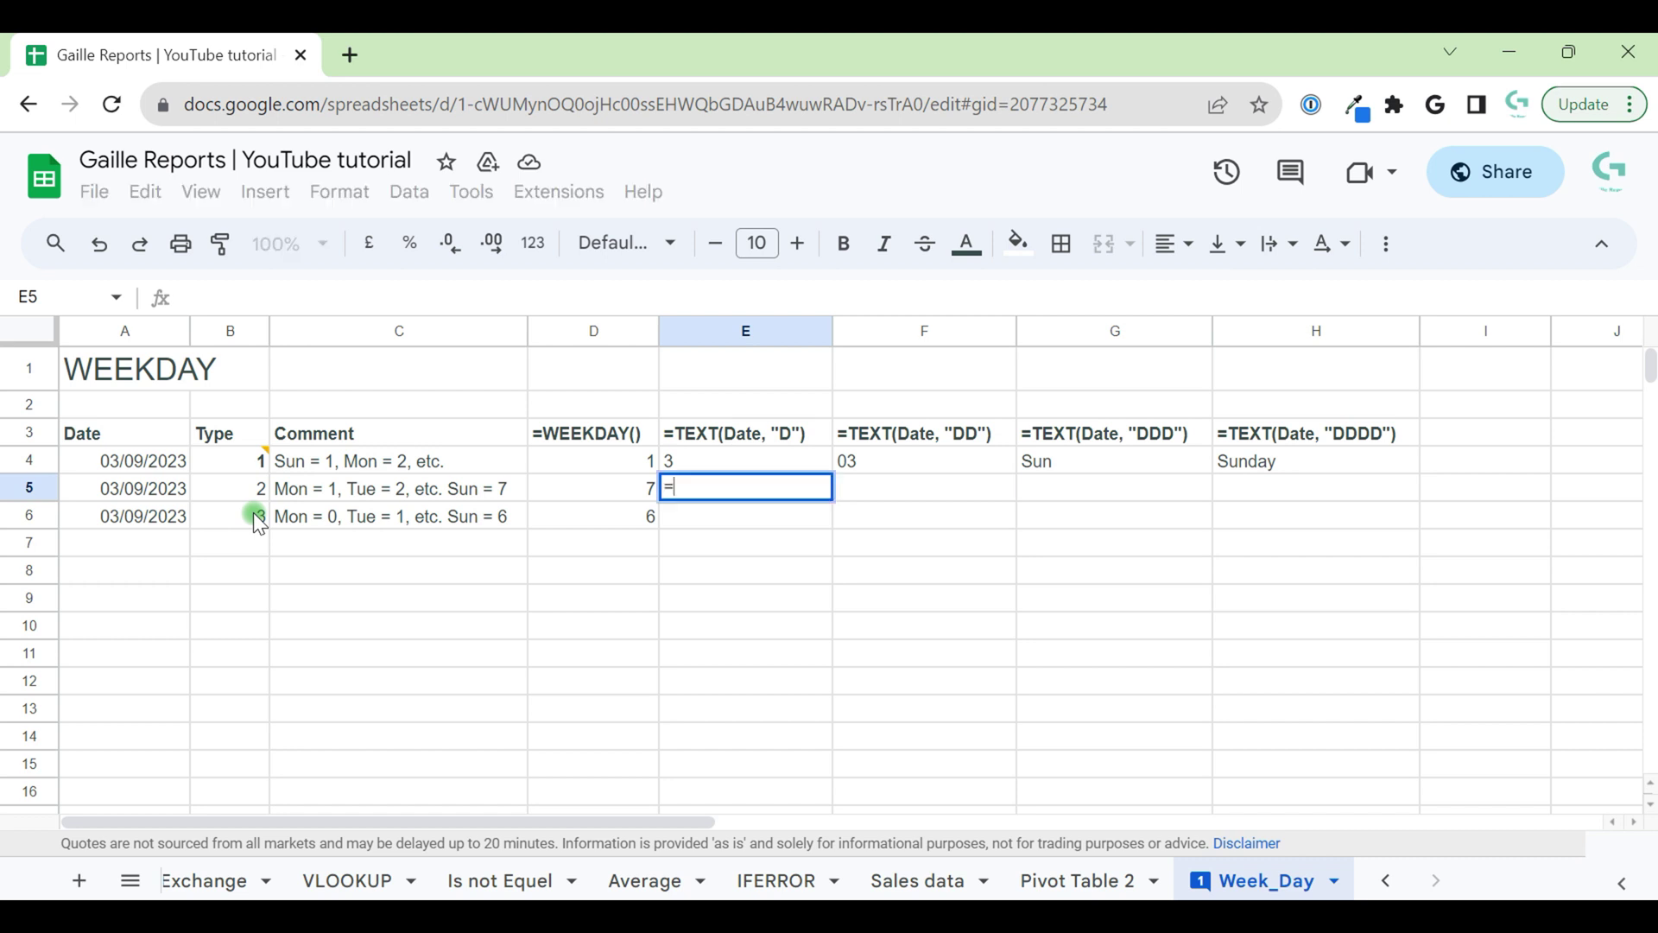
type("te")
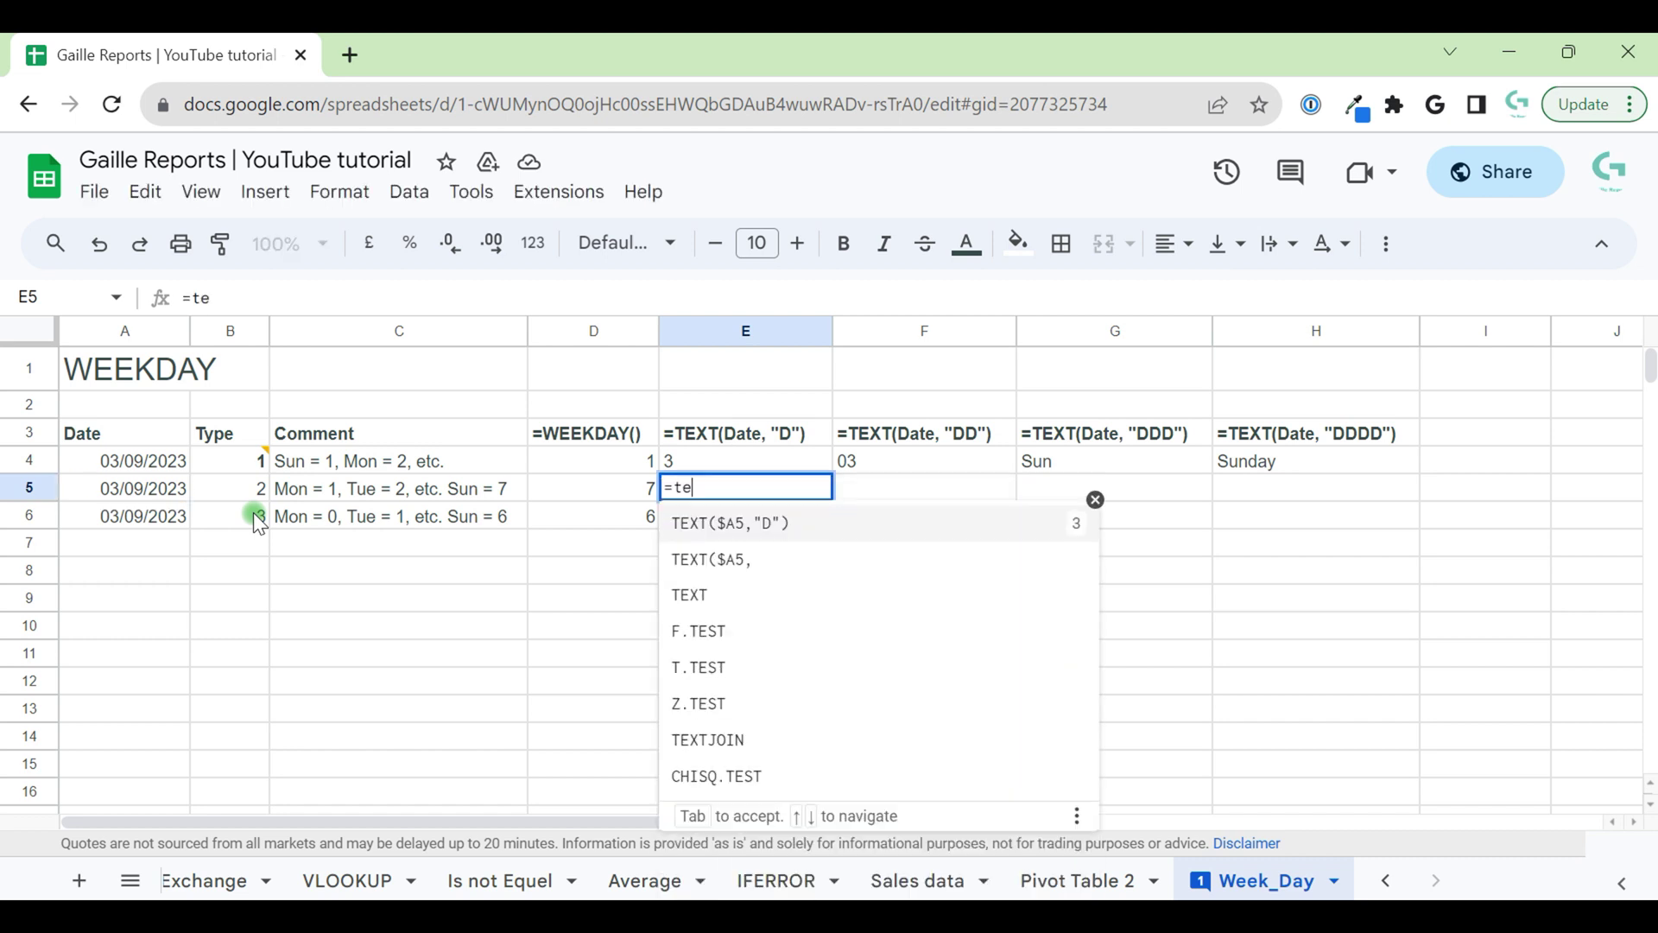
type("xt(")
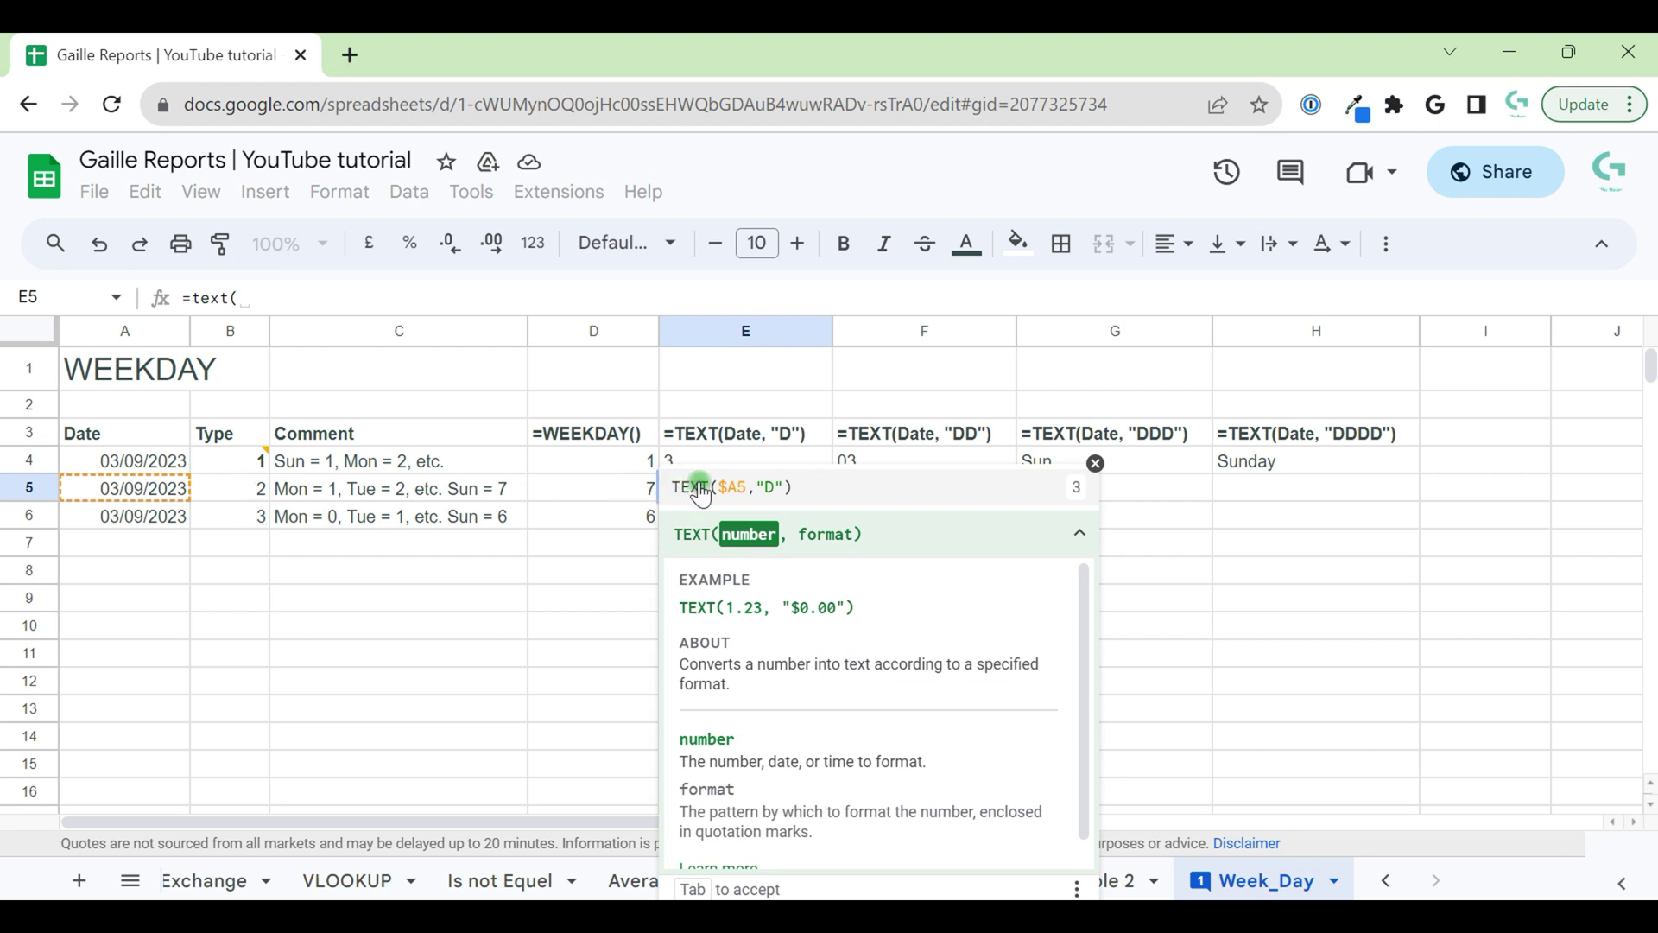
left_click(118, 494)
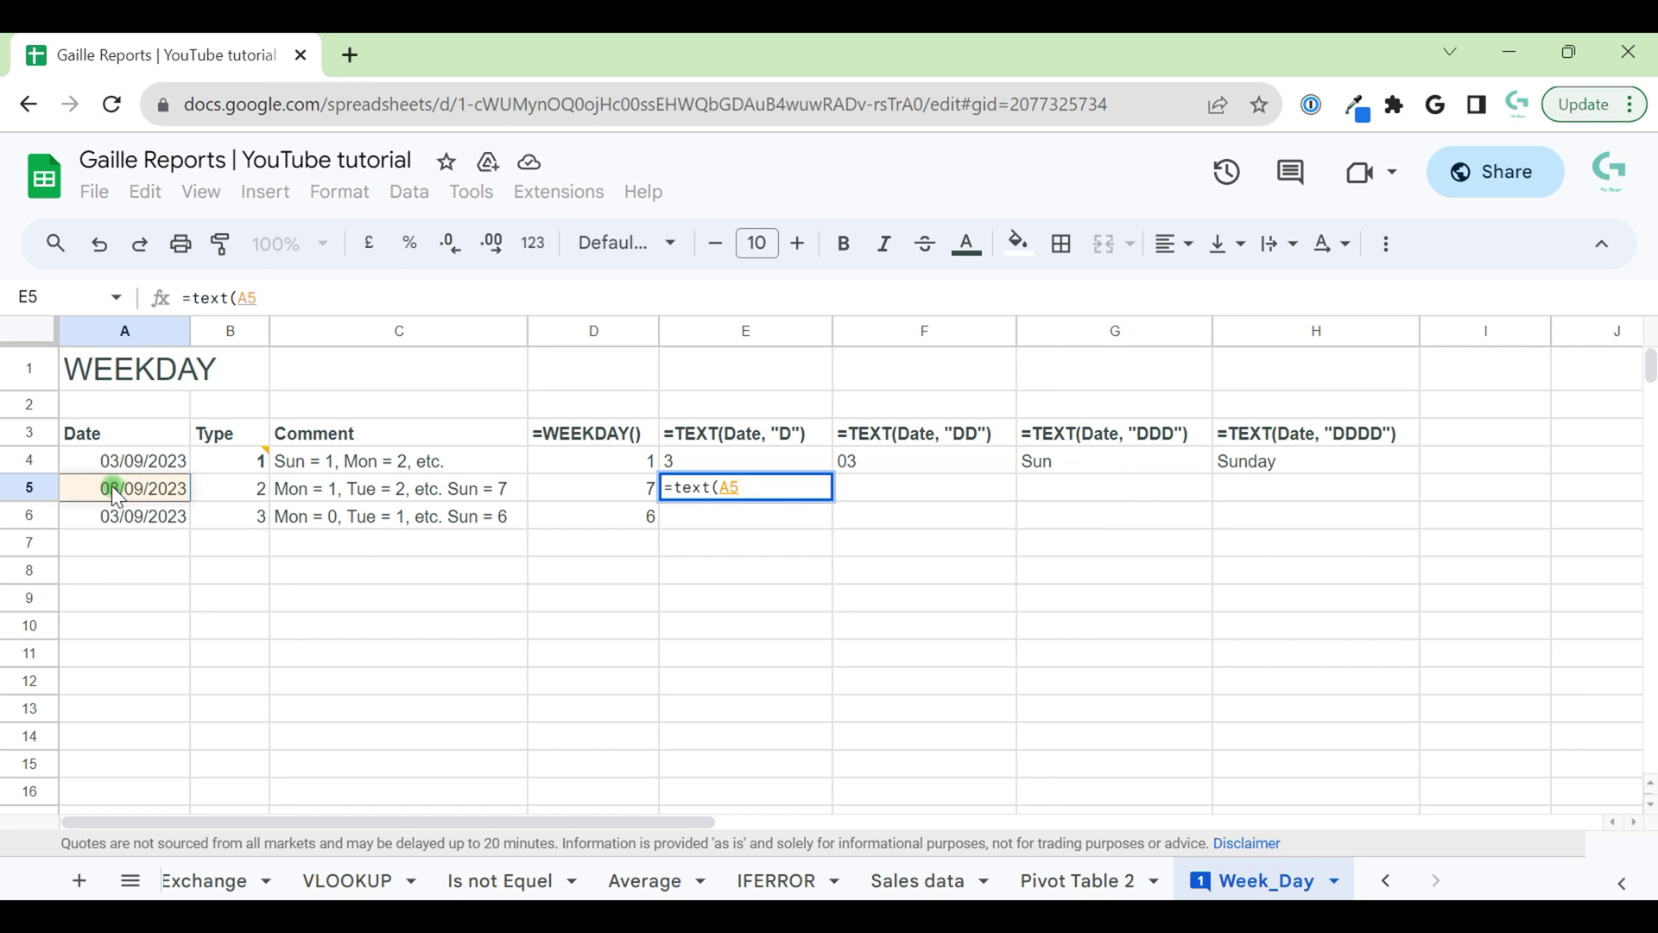
type(",")
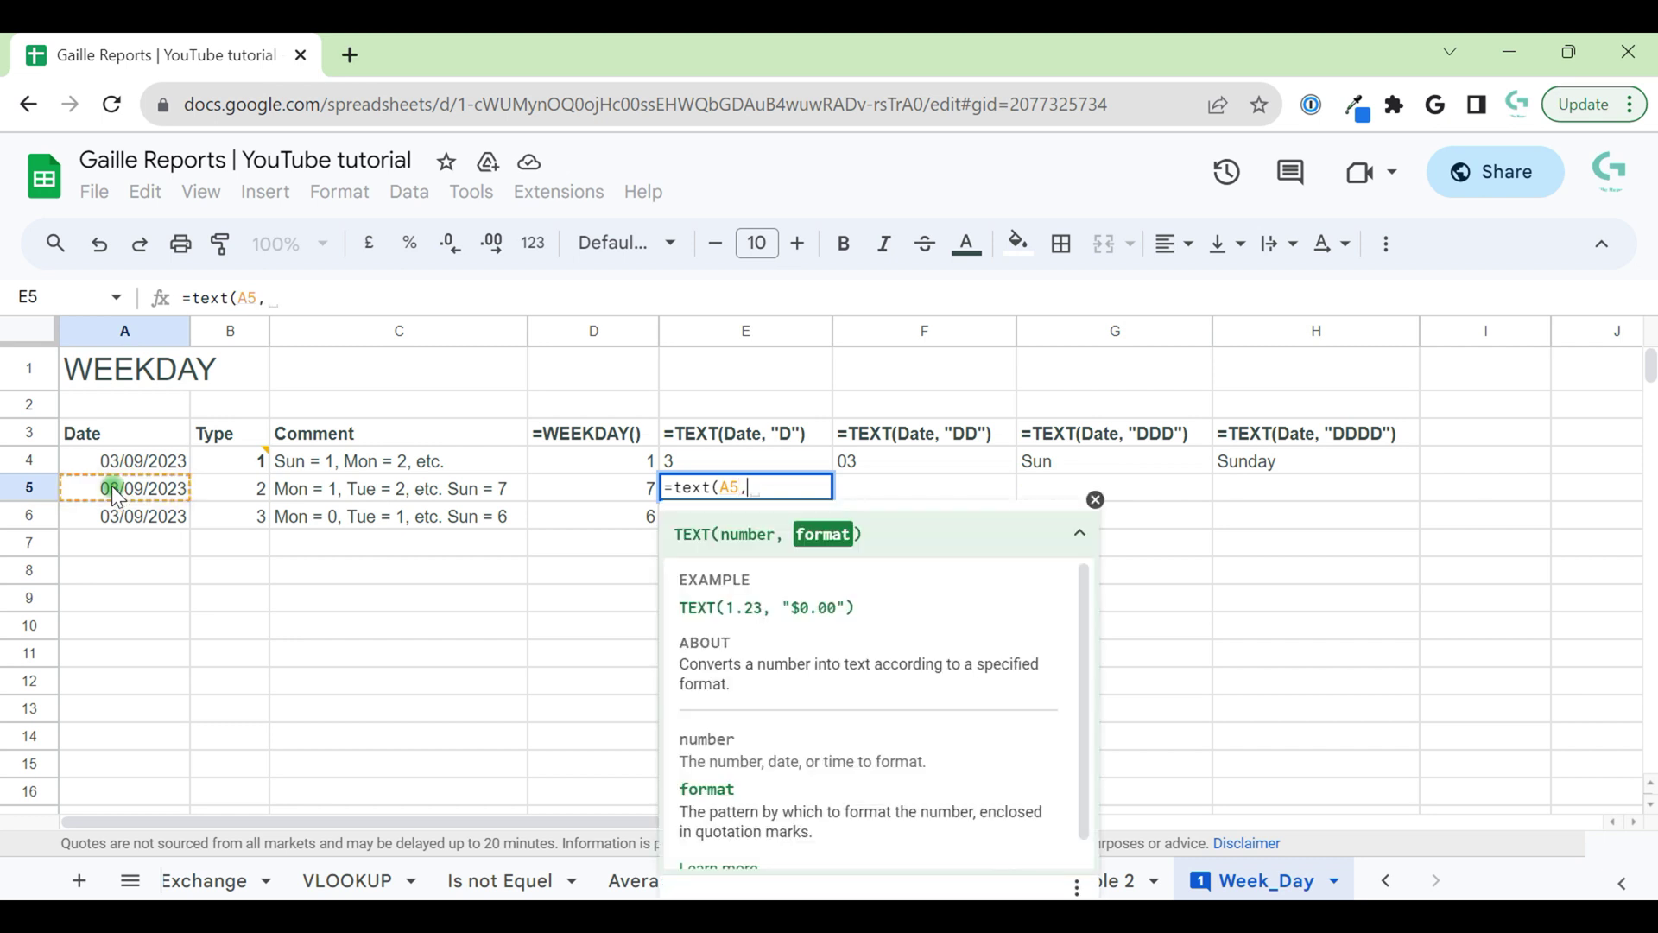
type("\"")
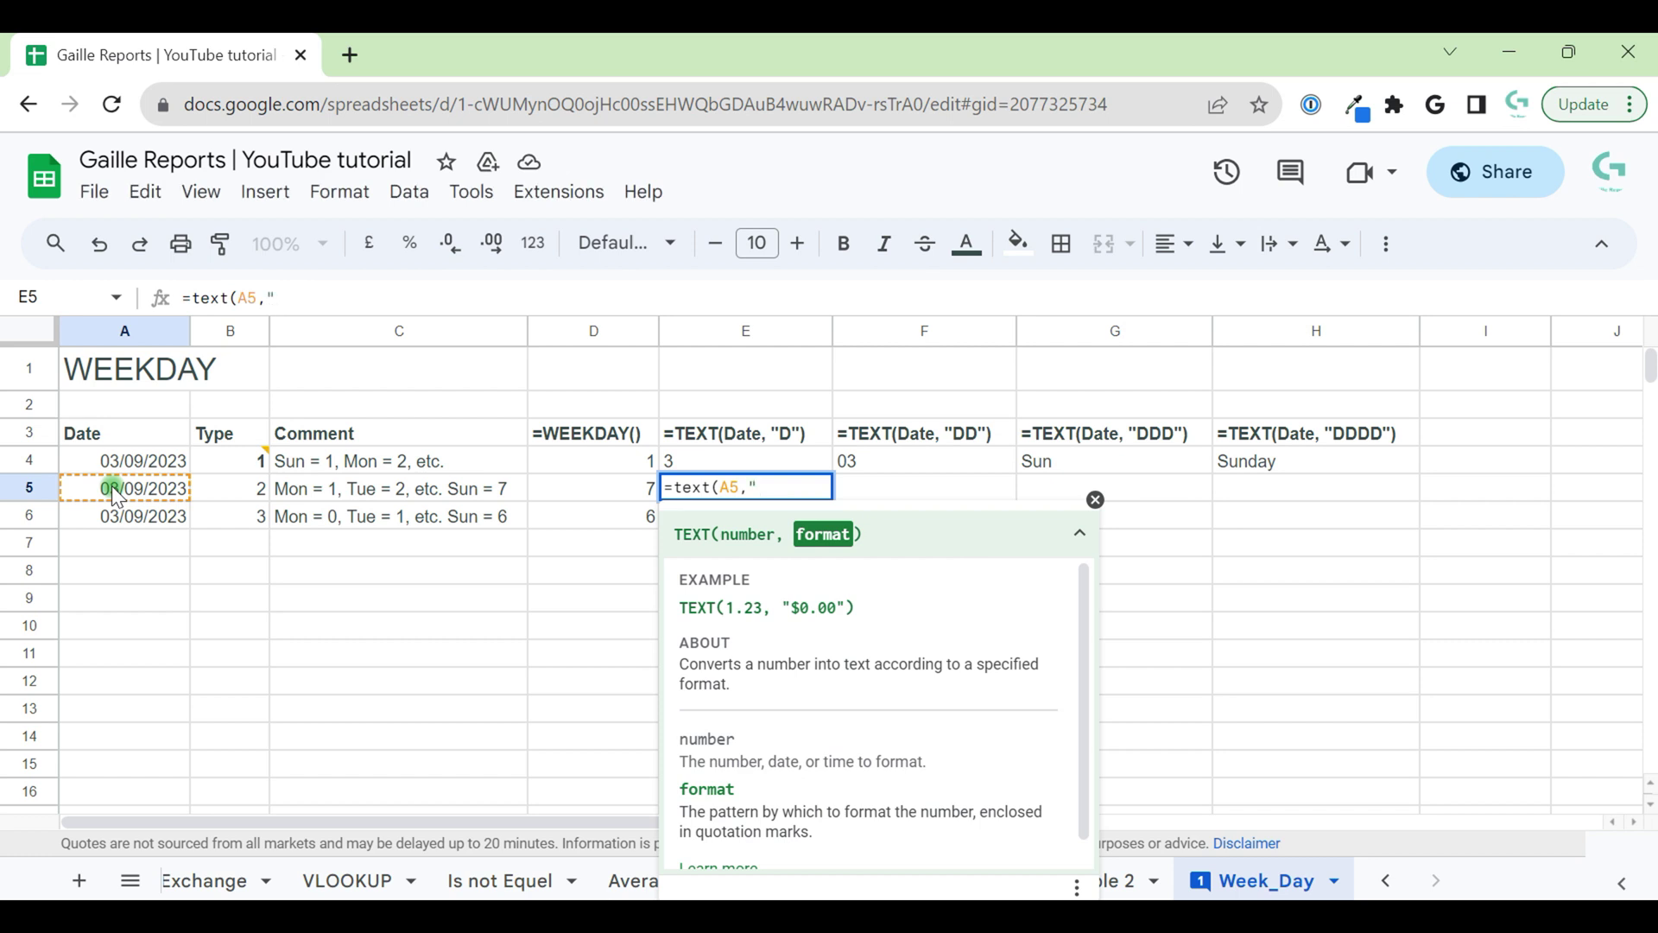
type("D")
type("\"")
key("Return")
key("Up")
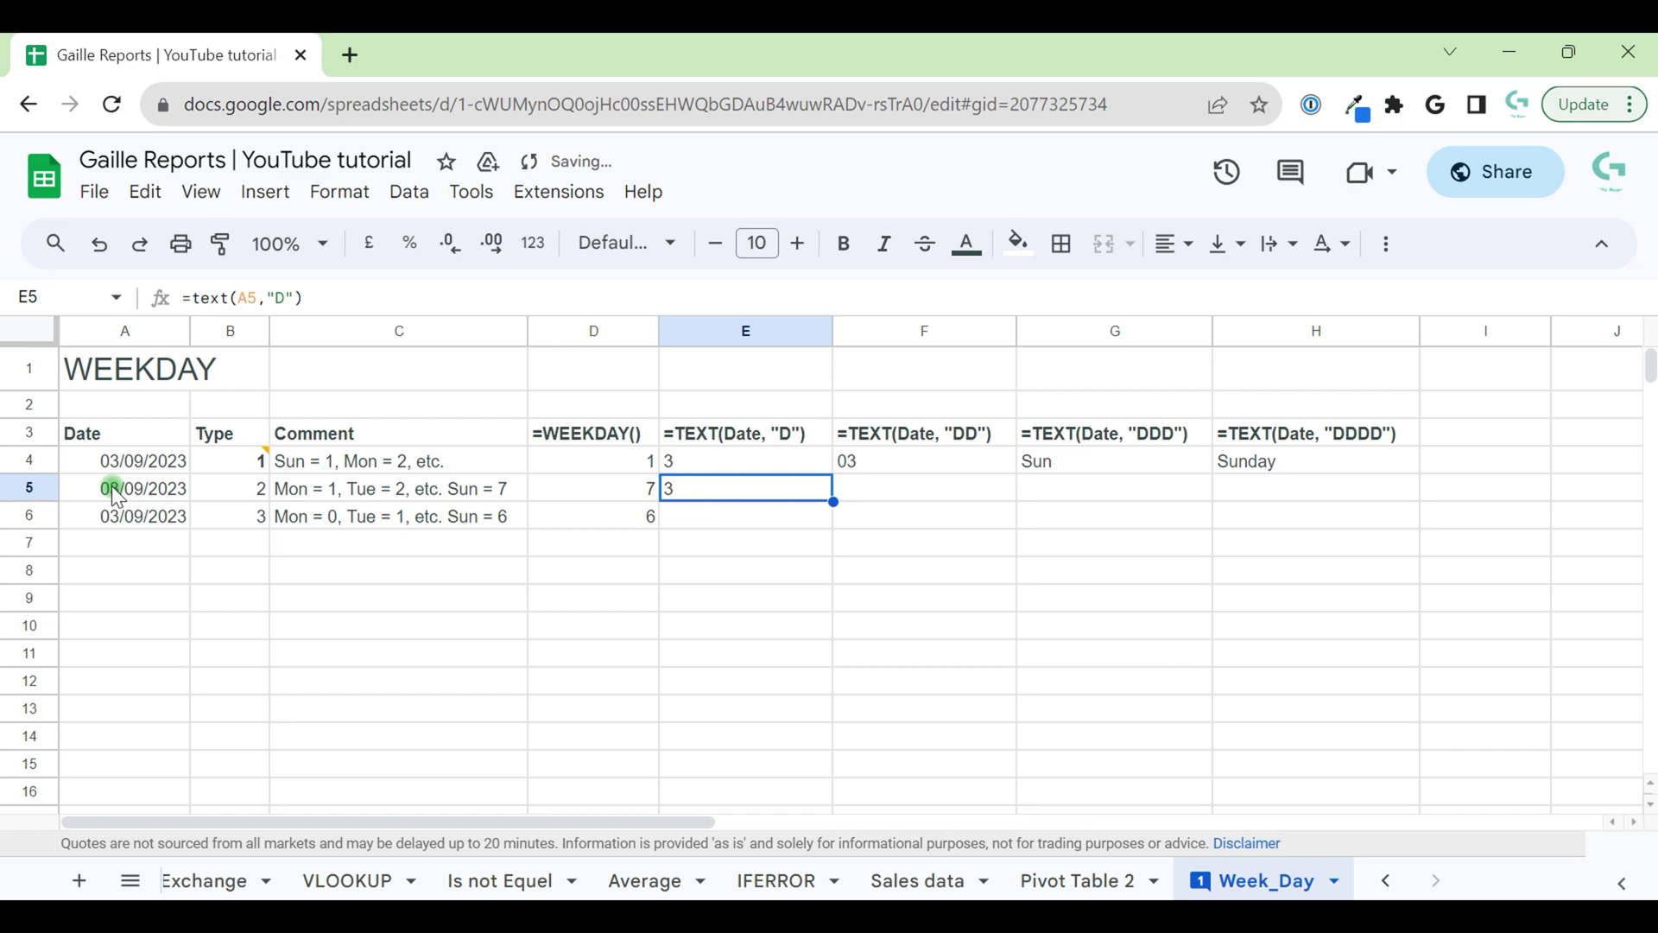
key("Up")
key("Down")
Enter =Text(A5,"DD") in F5 to show the two-digit day 03
left_click(883, 463)
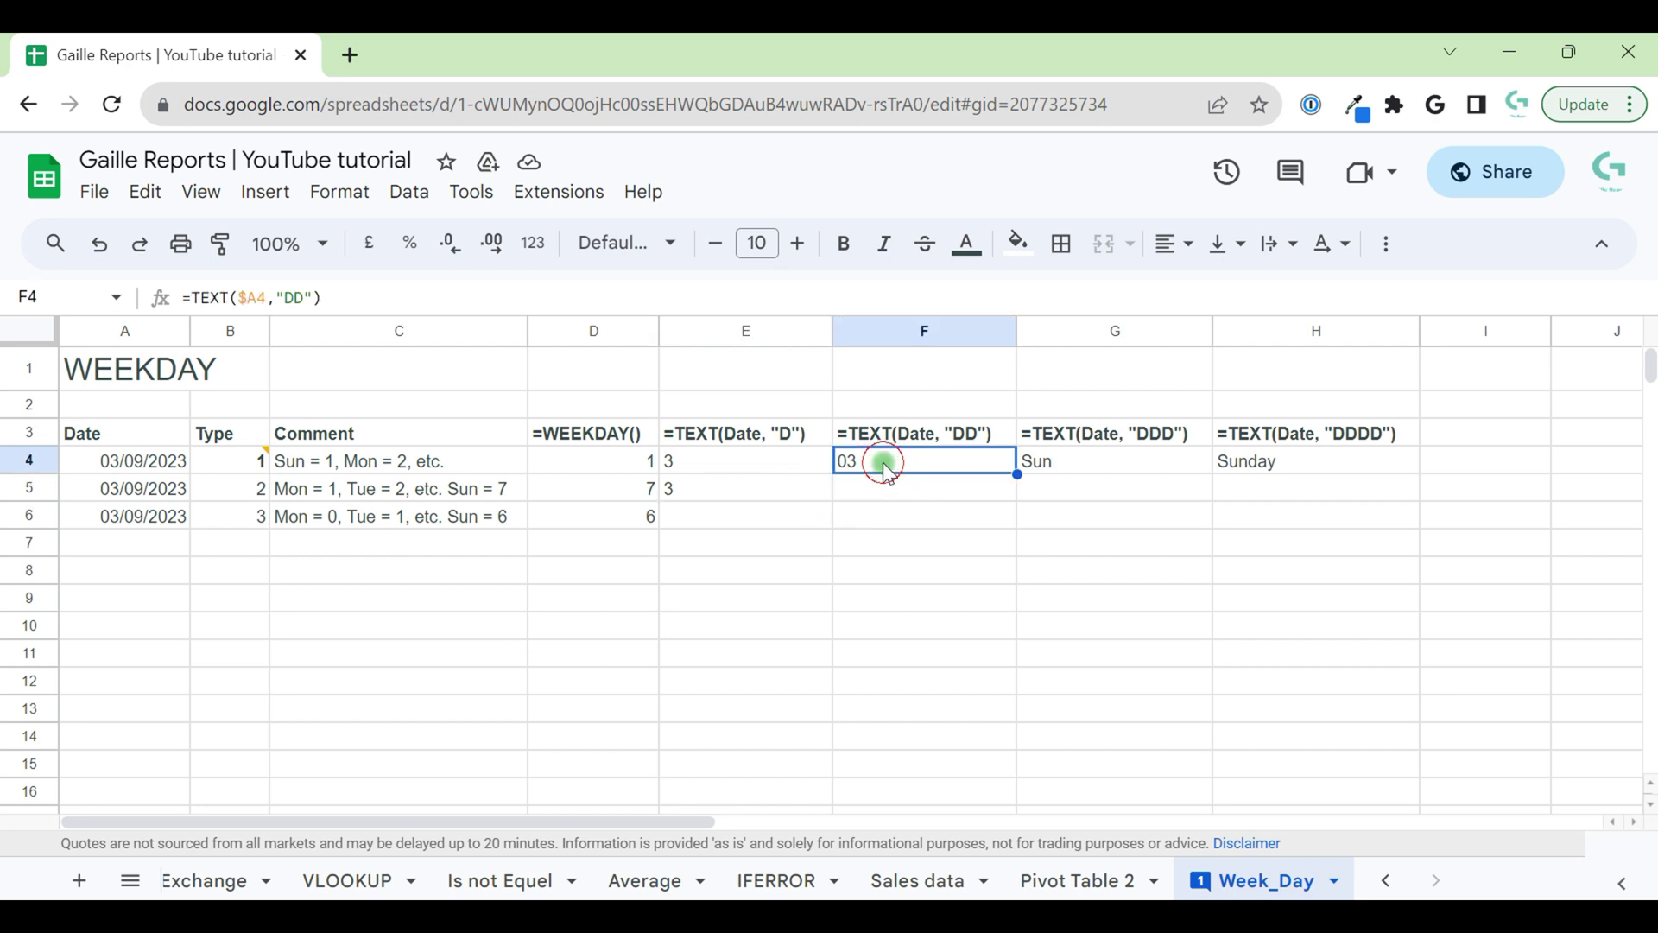
left_click(884, 496)
type("=Te")
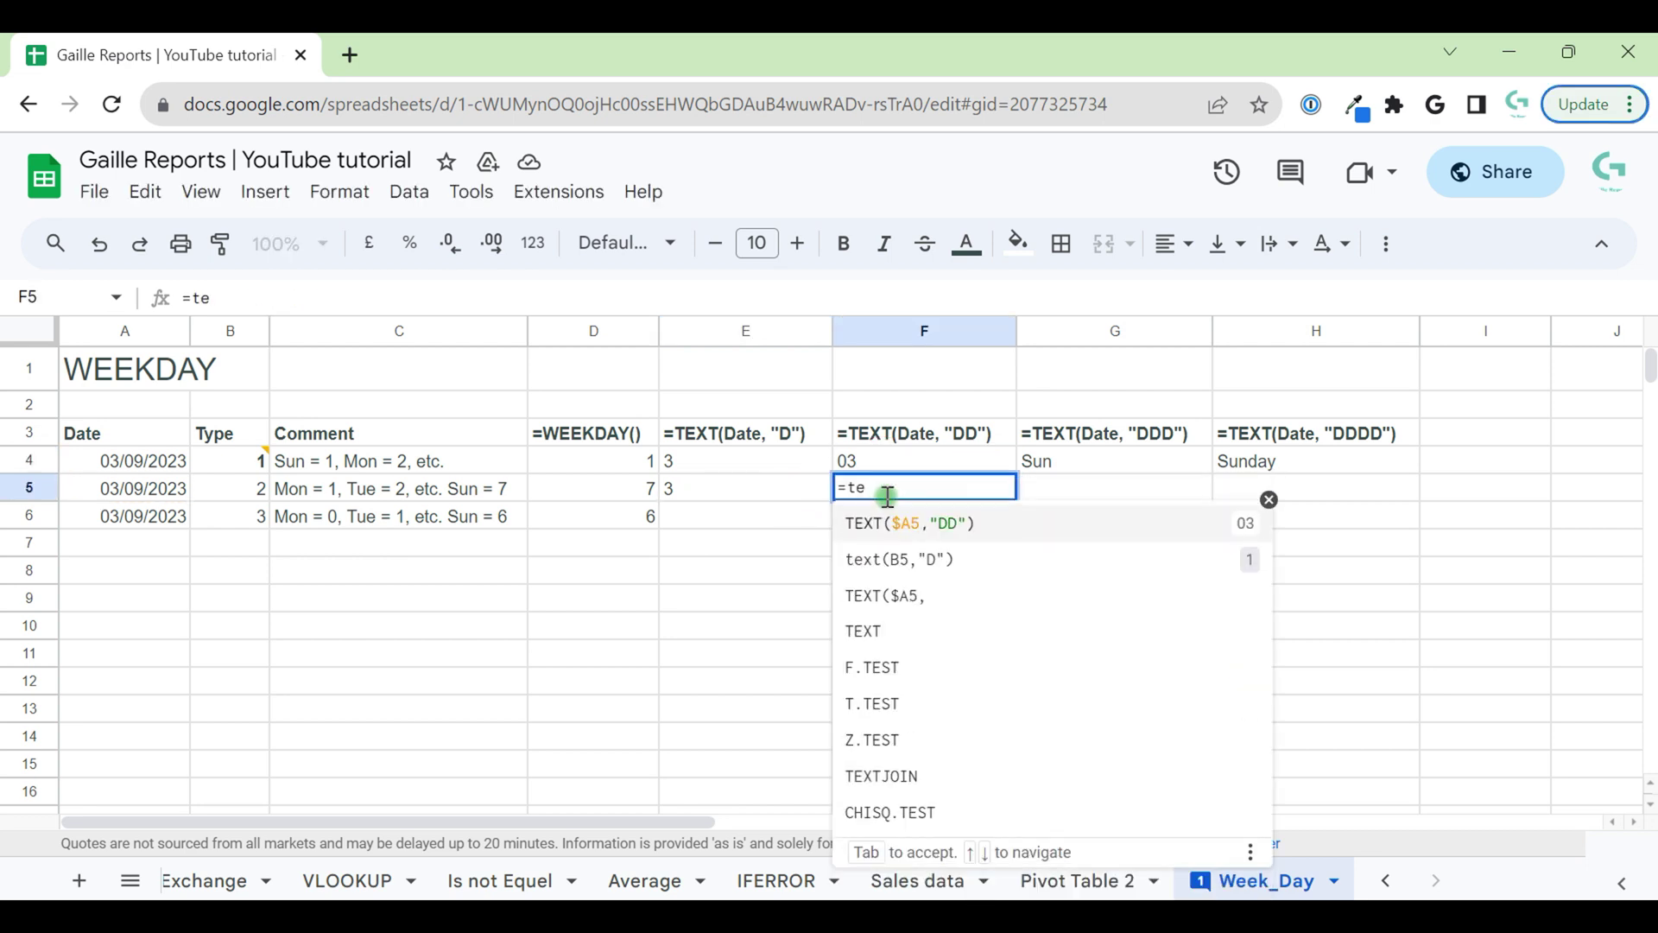
type("x")
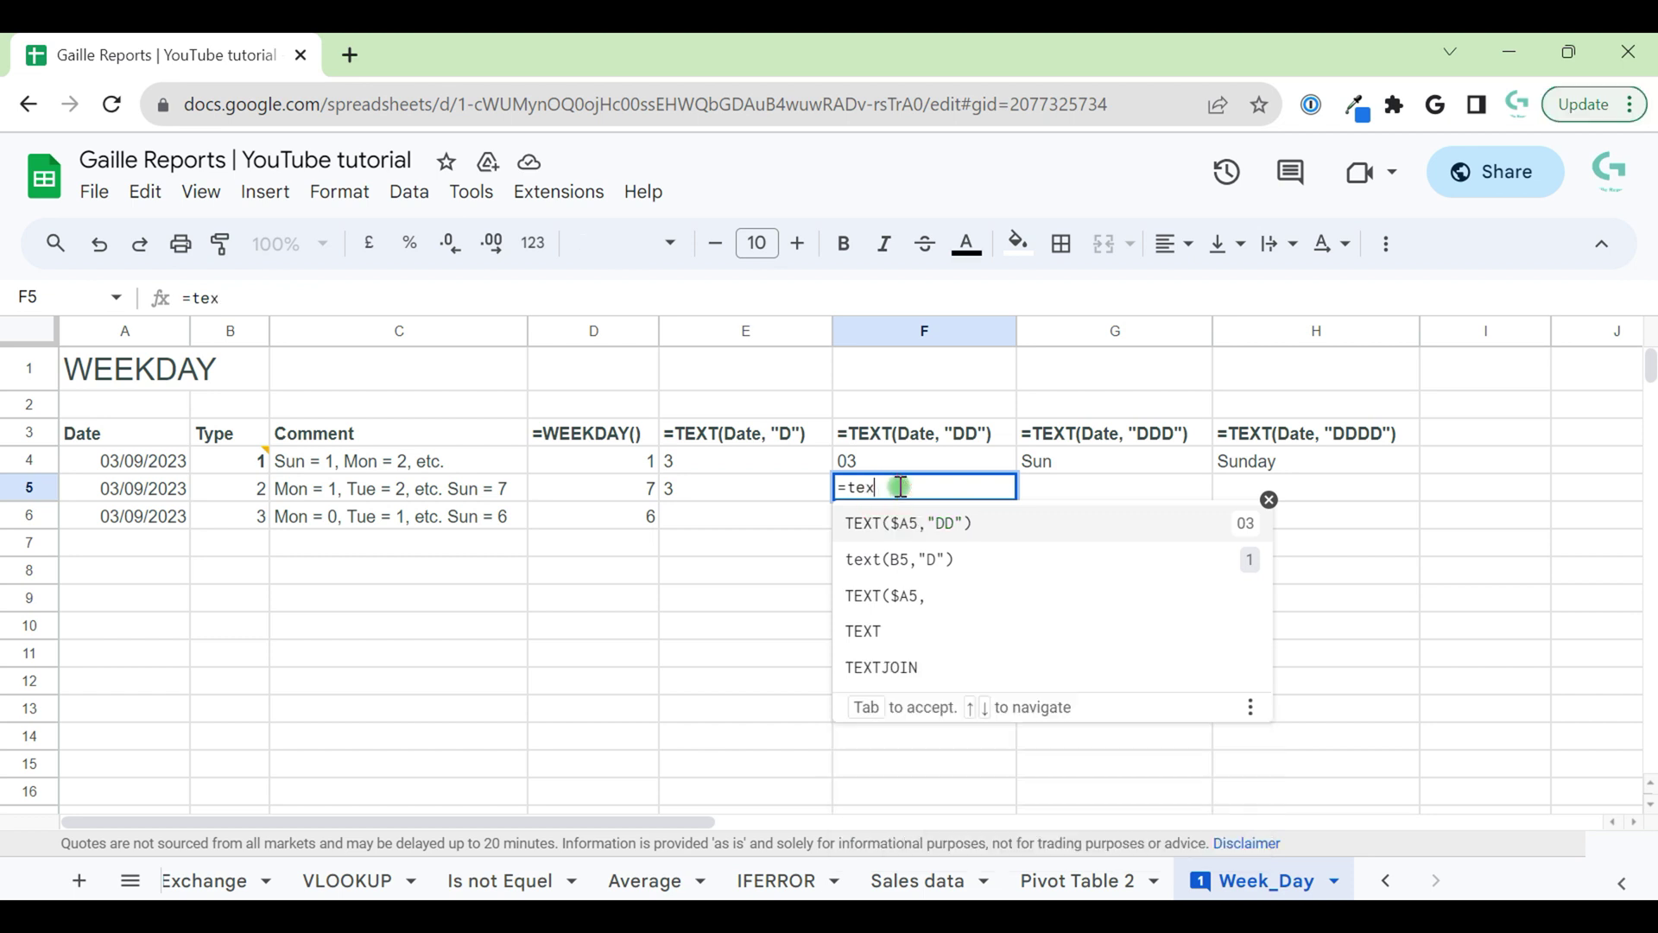
type("t(A")
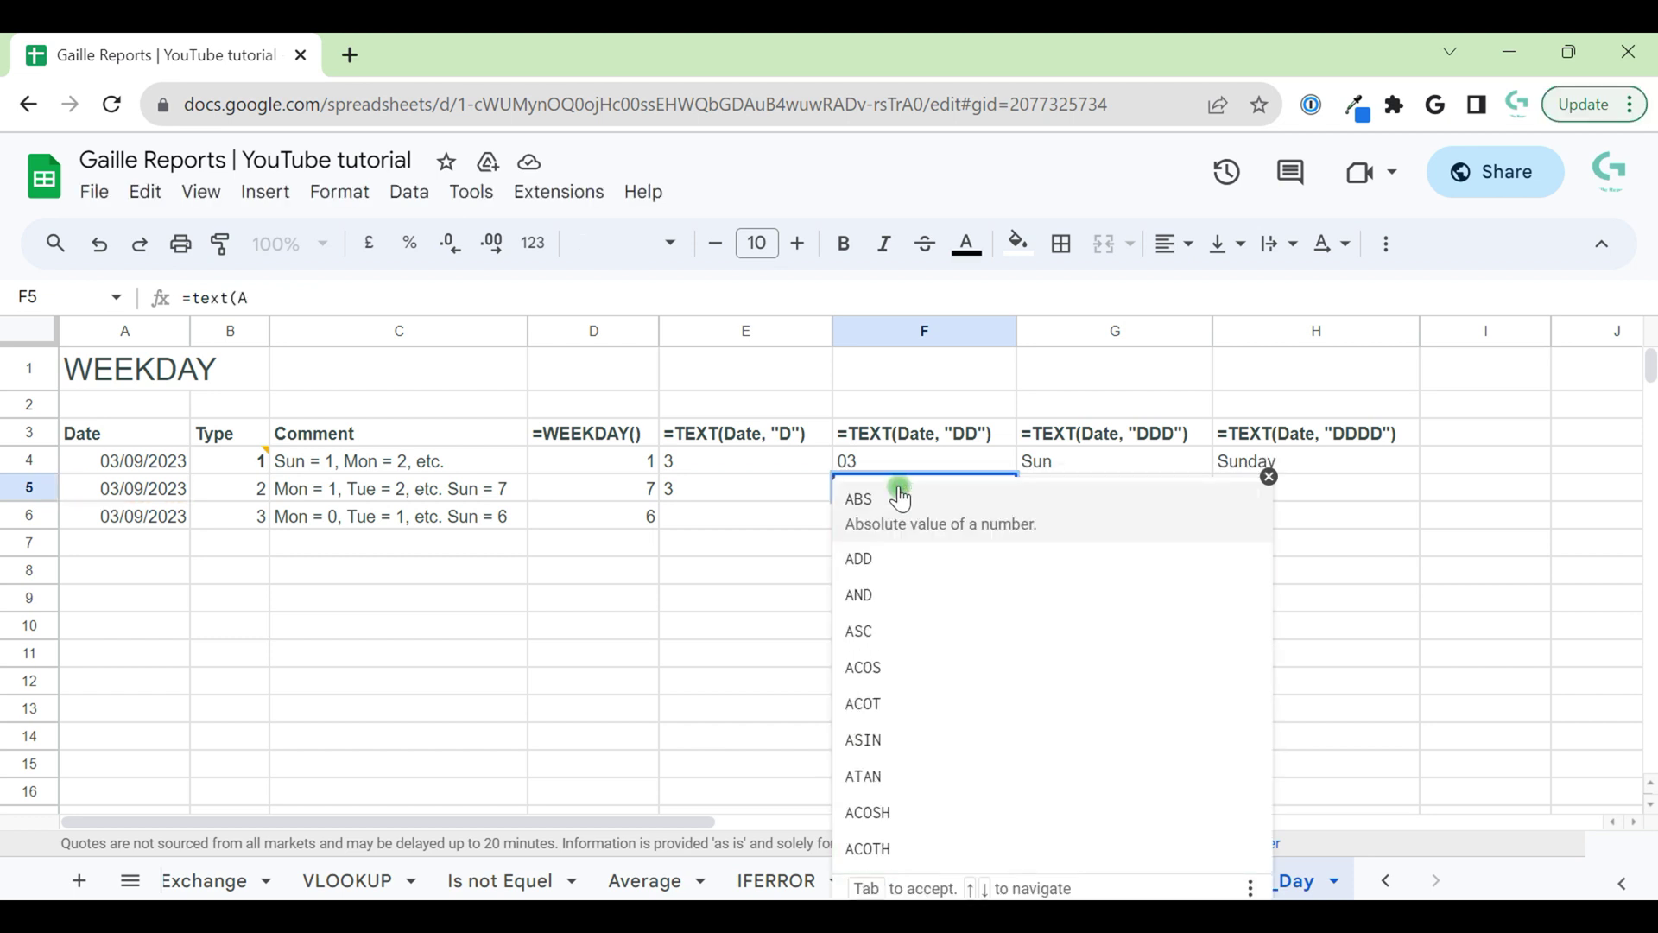
type("5,\"DD")
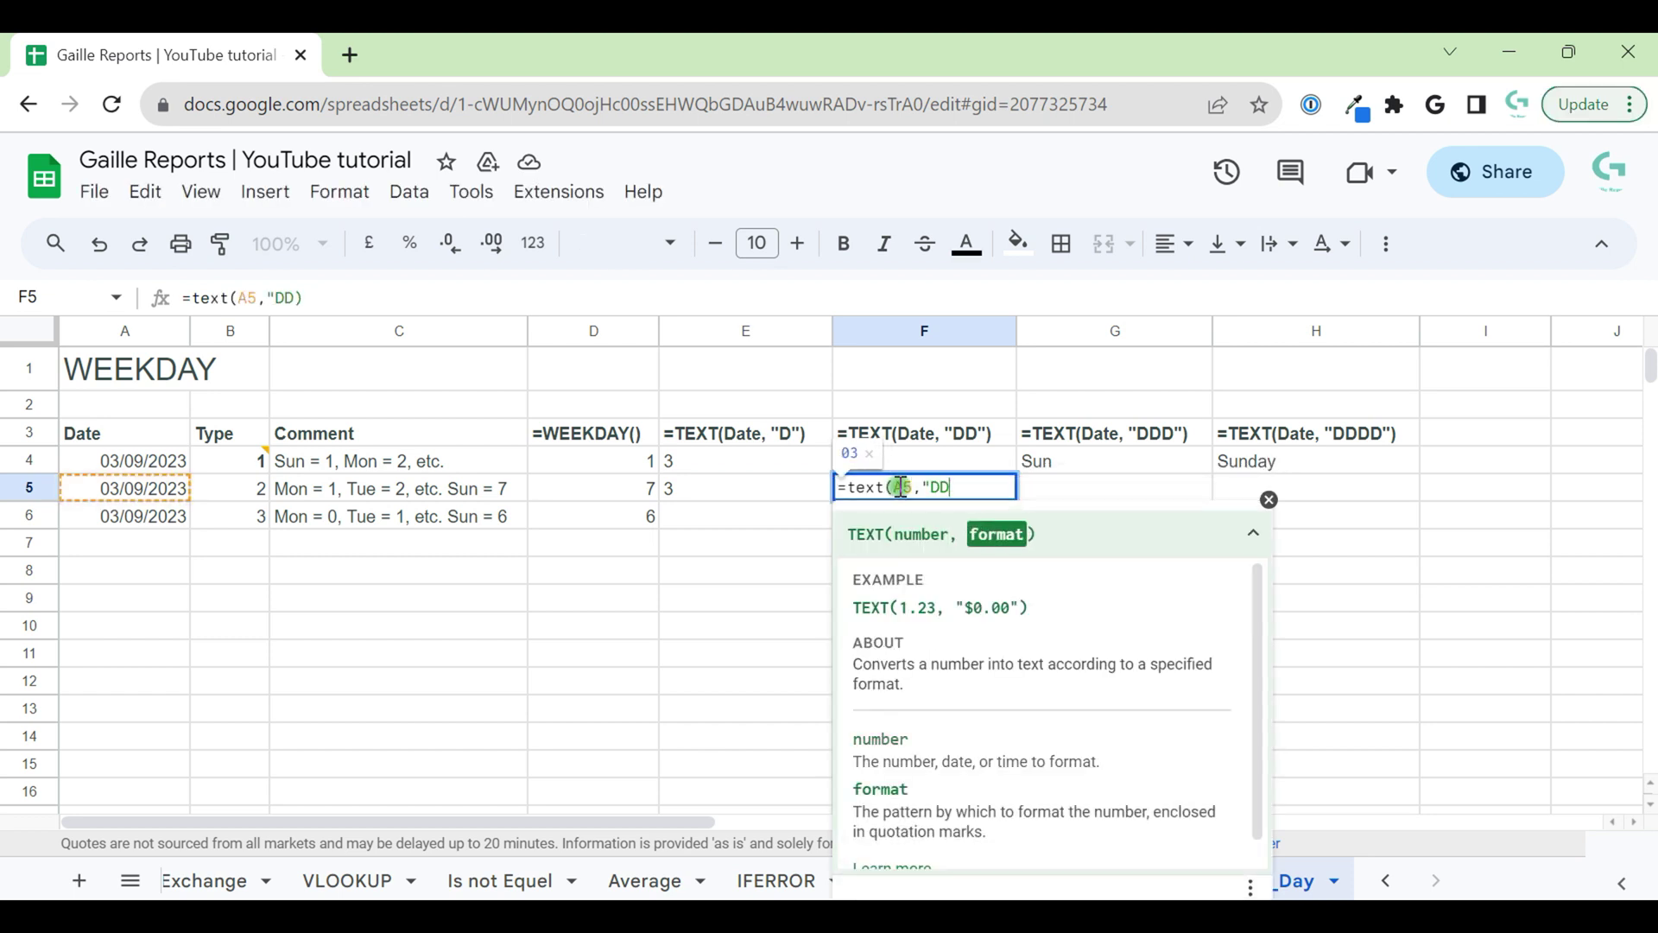
type("\"")
key("Return")
left_click(898, 488)
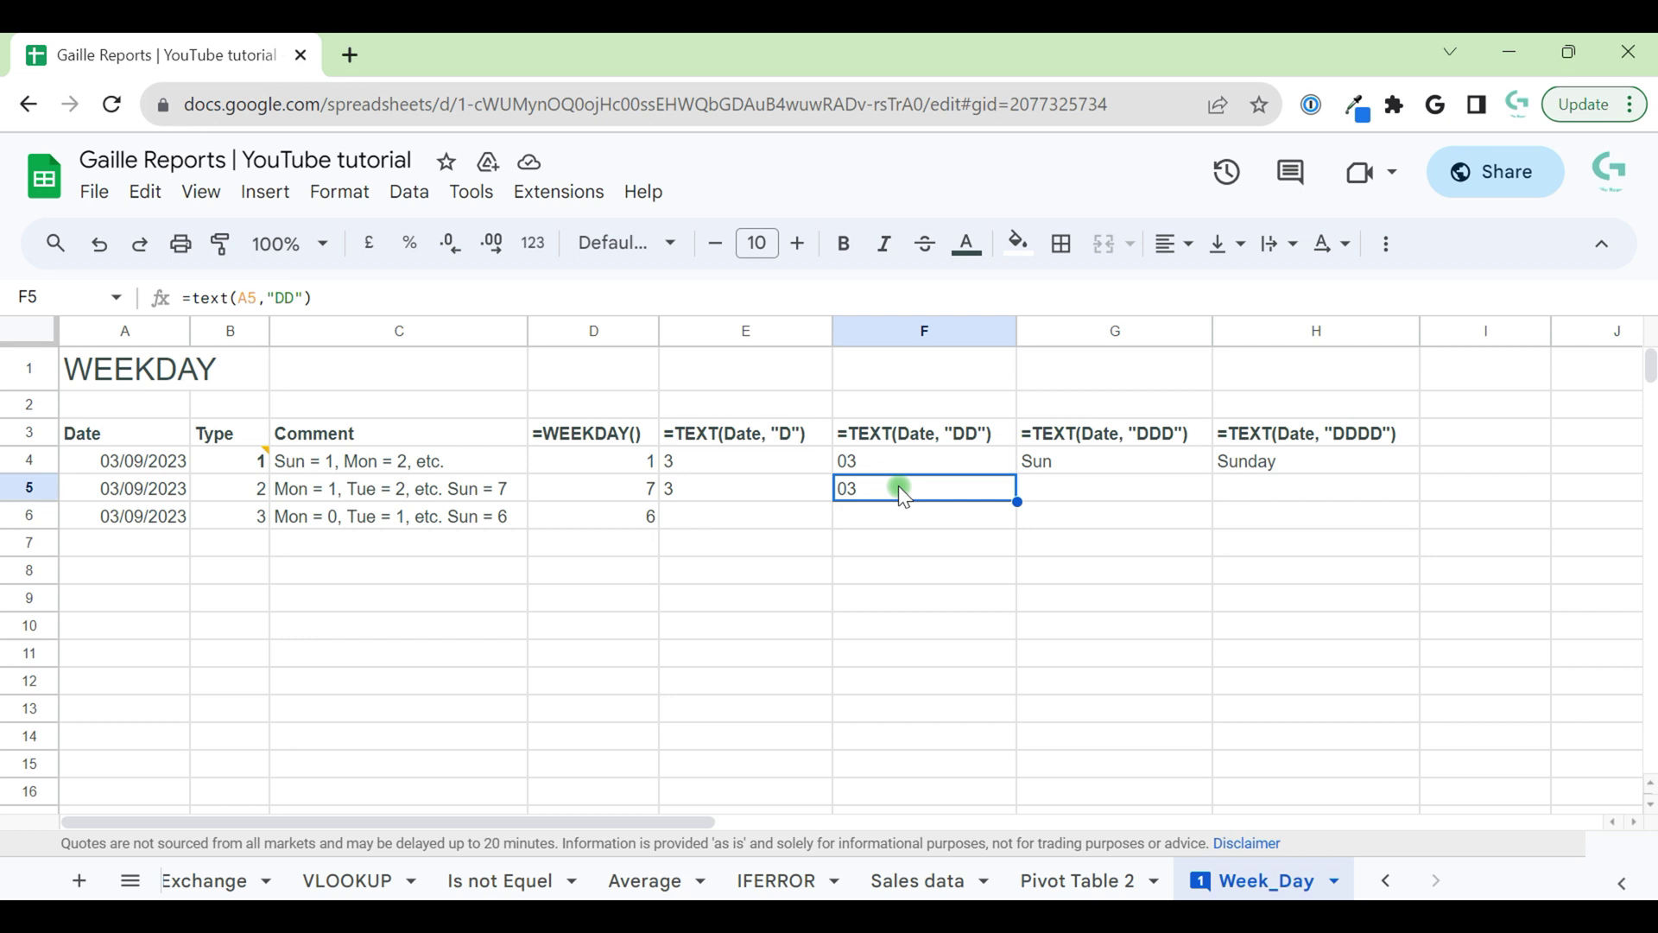
Enter =text(A5,"DDD") in G5 to show Sun
key("Right")
type("=")
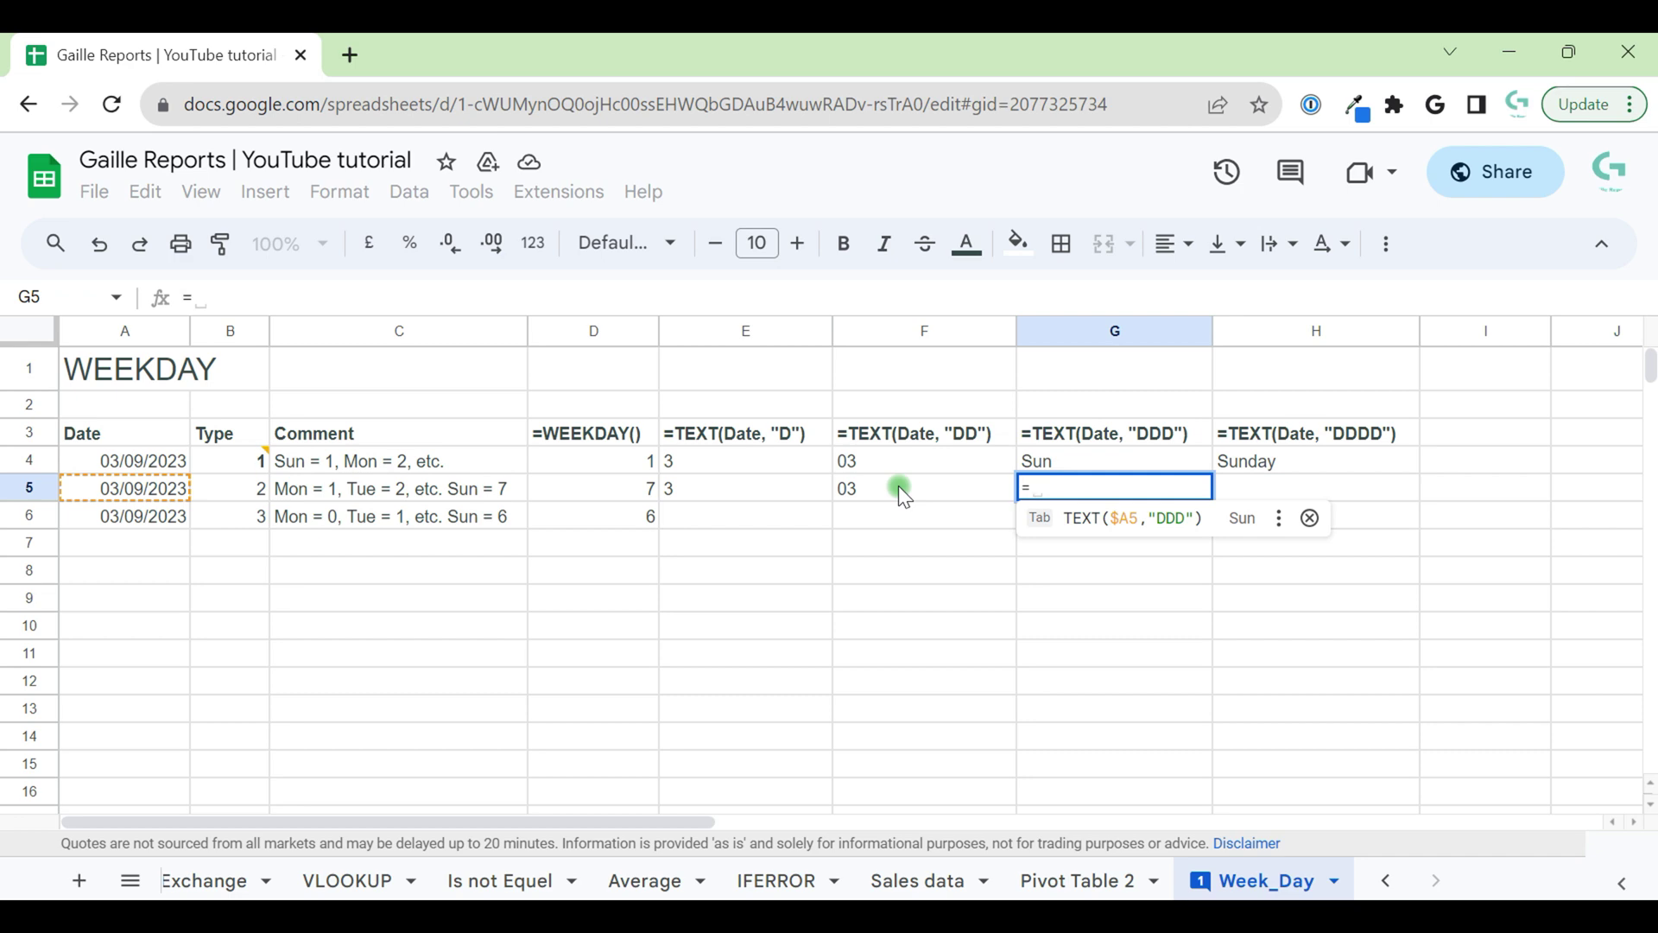
type("text")
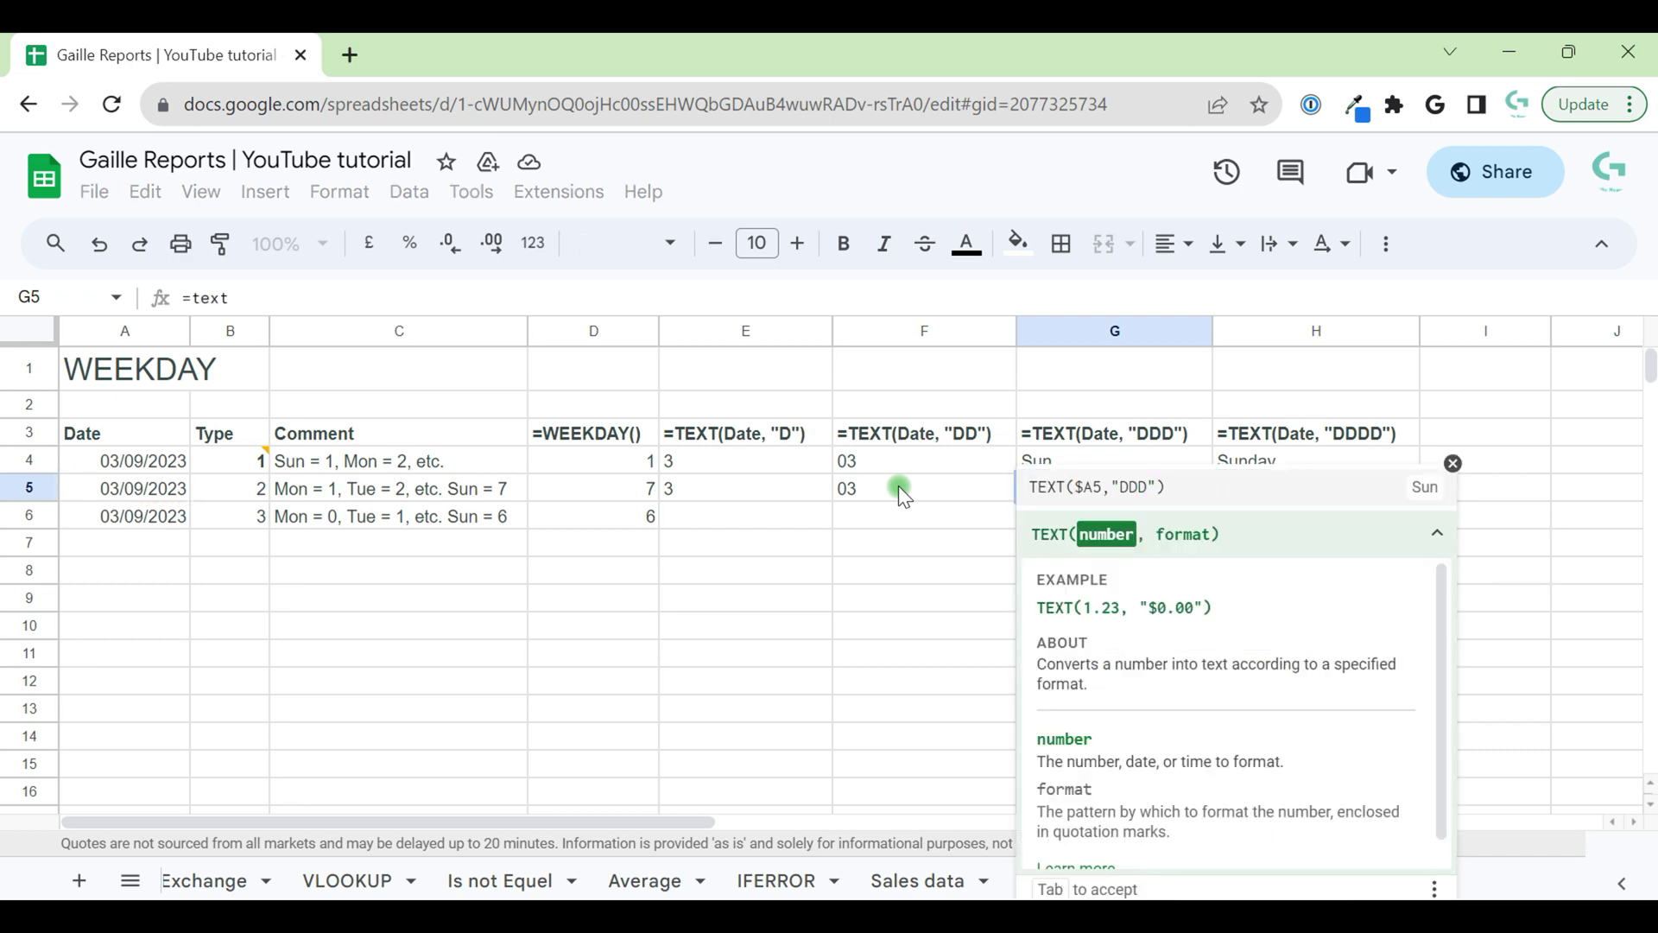
type("etxt(A5,")
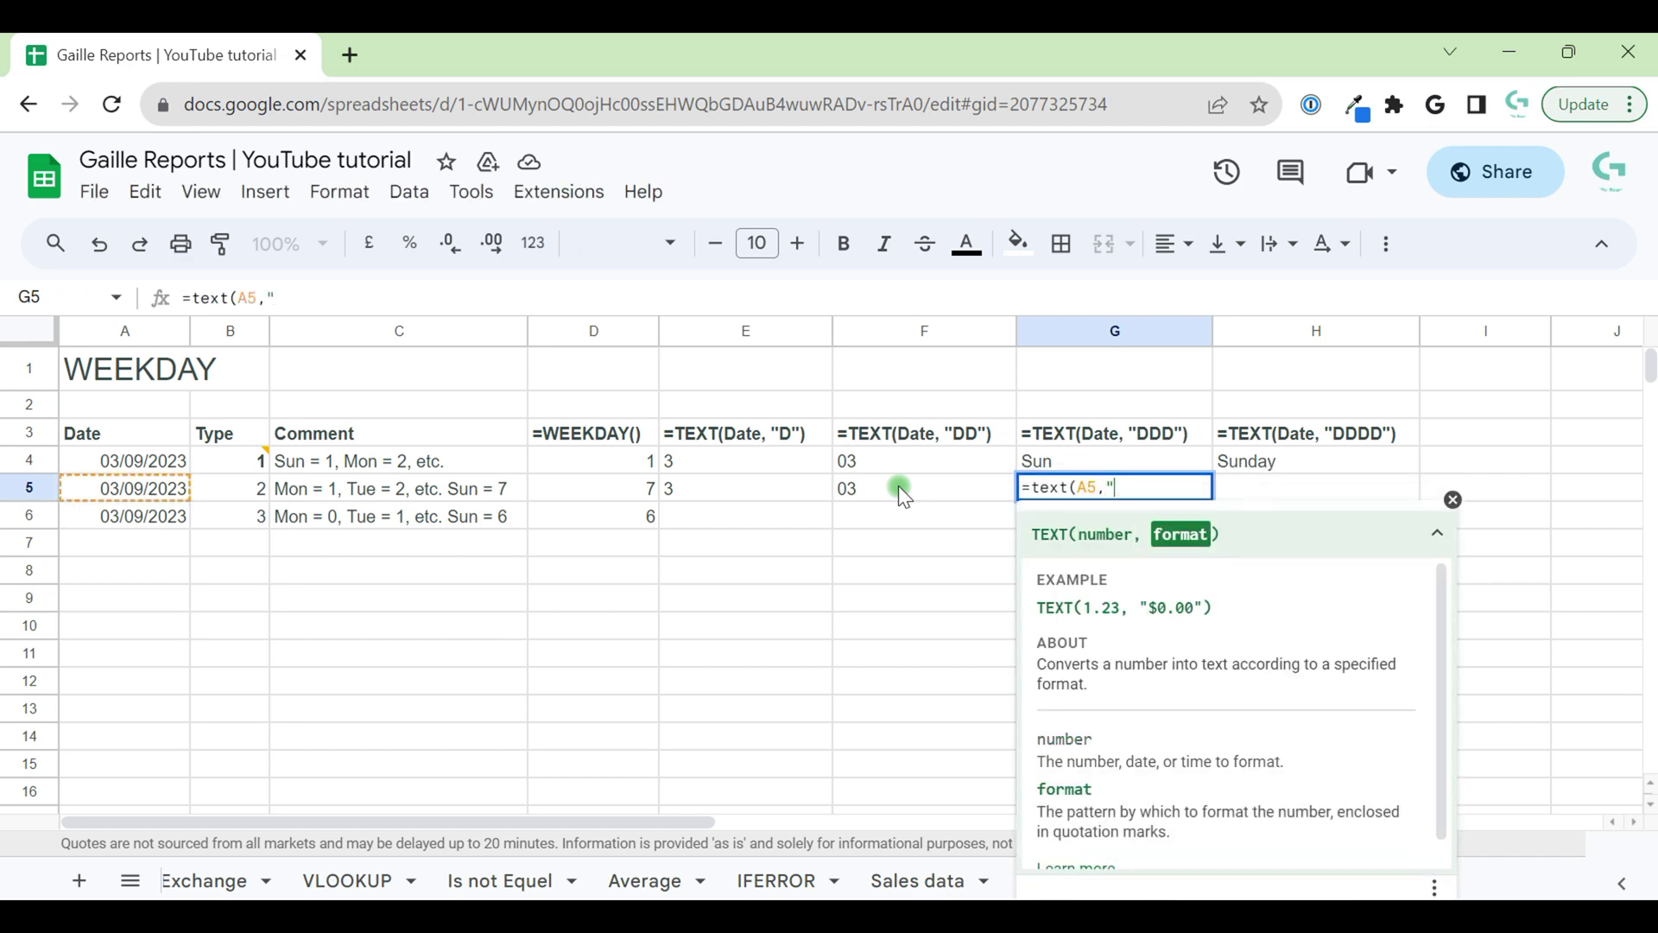
type("\"DDD\"")
key("Return")
key("Up")
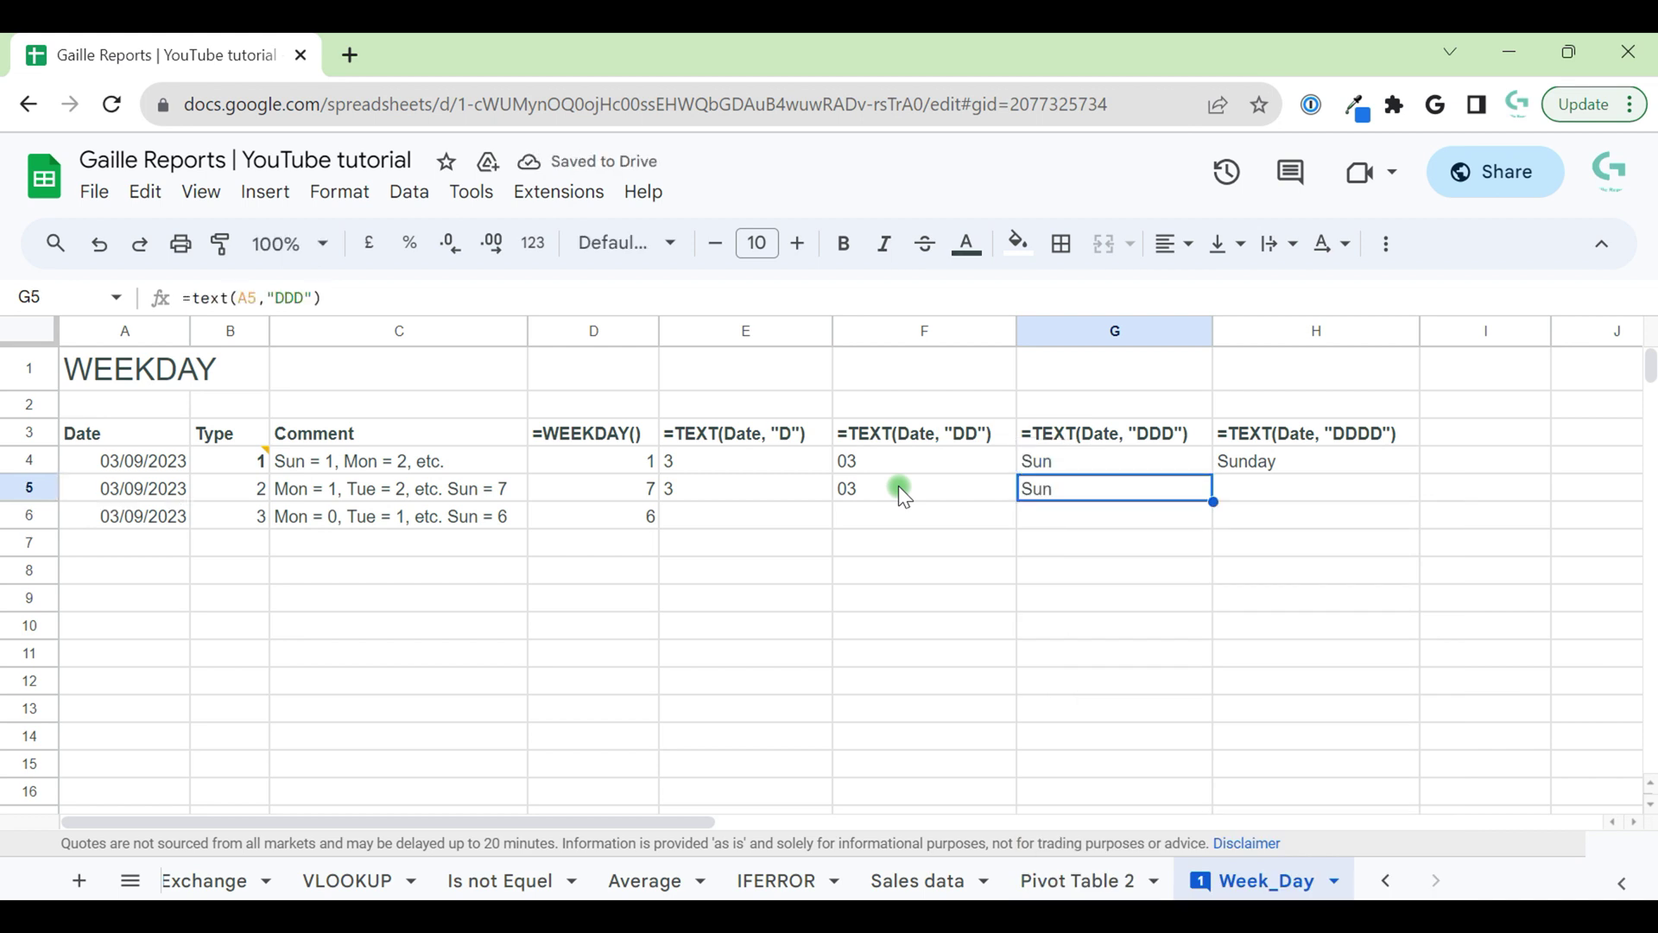
Enter =TEXT(A5,"dddd") in H5 to show Sunday
key("Right")
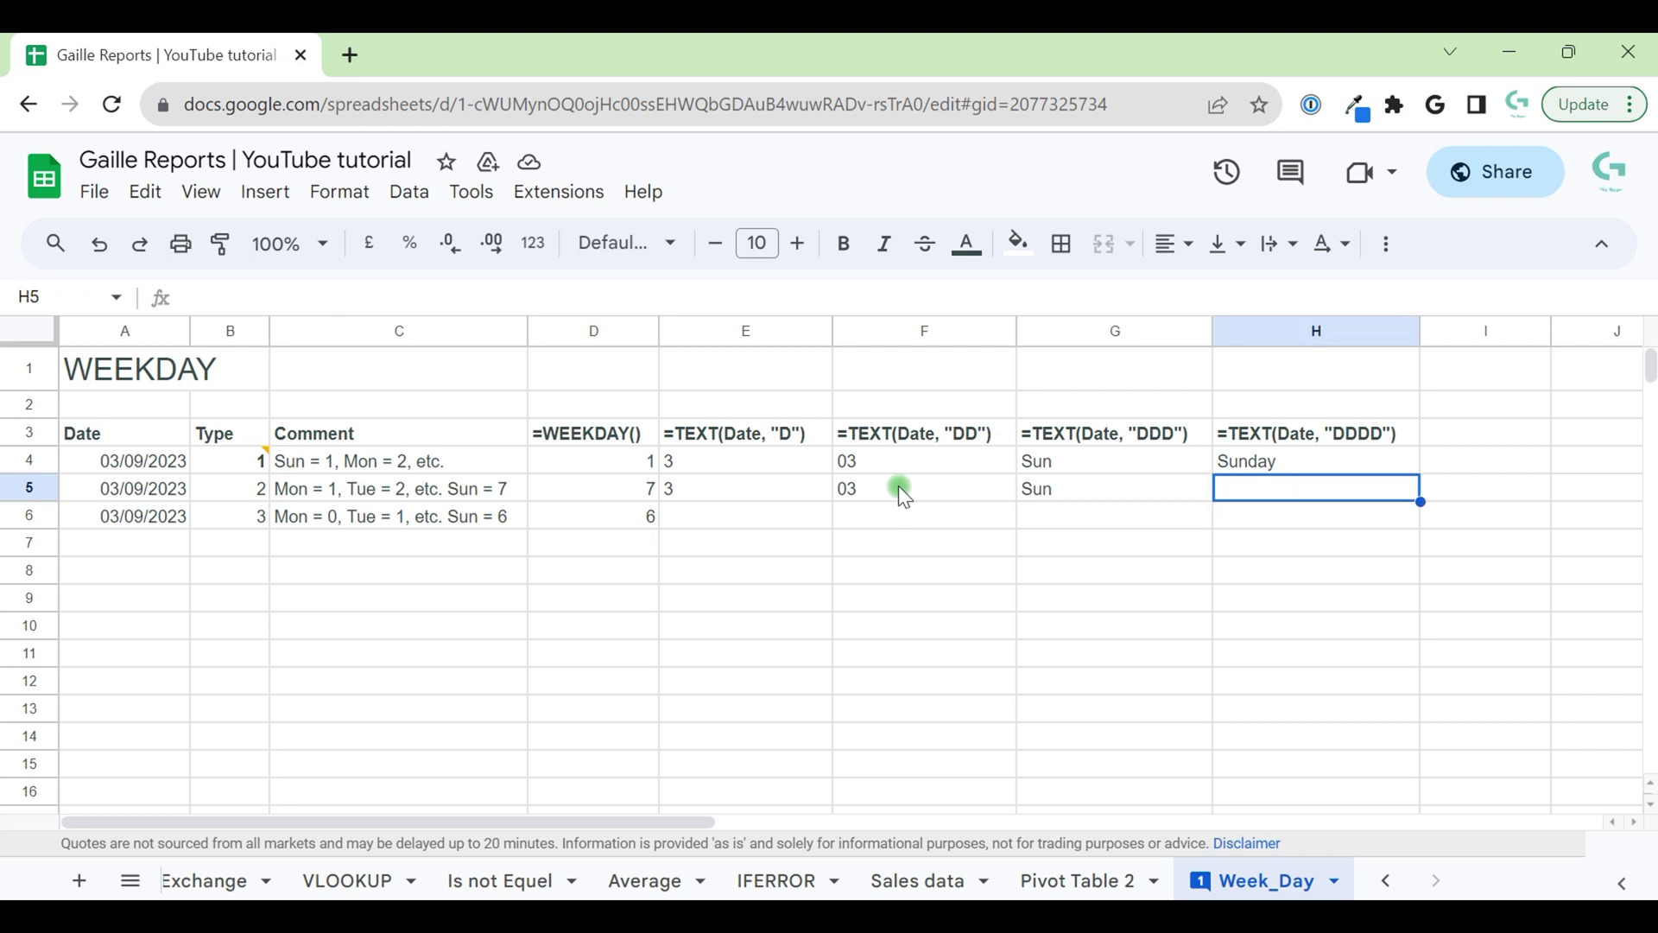
type("=")
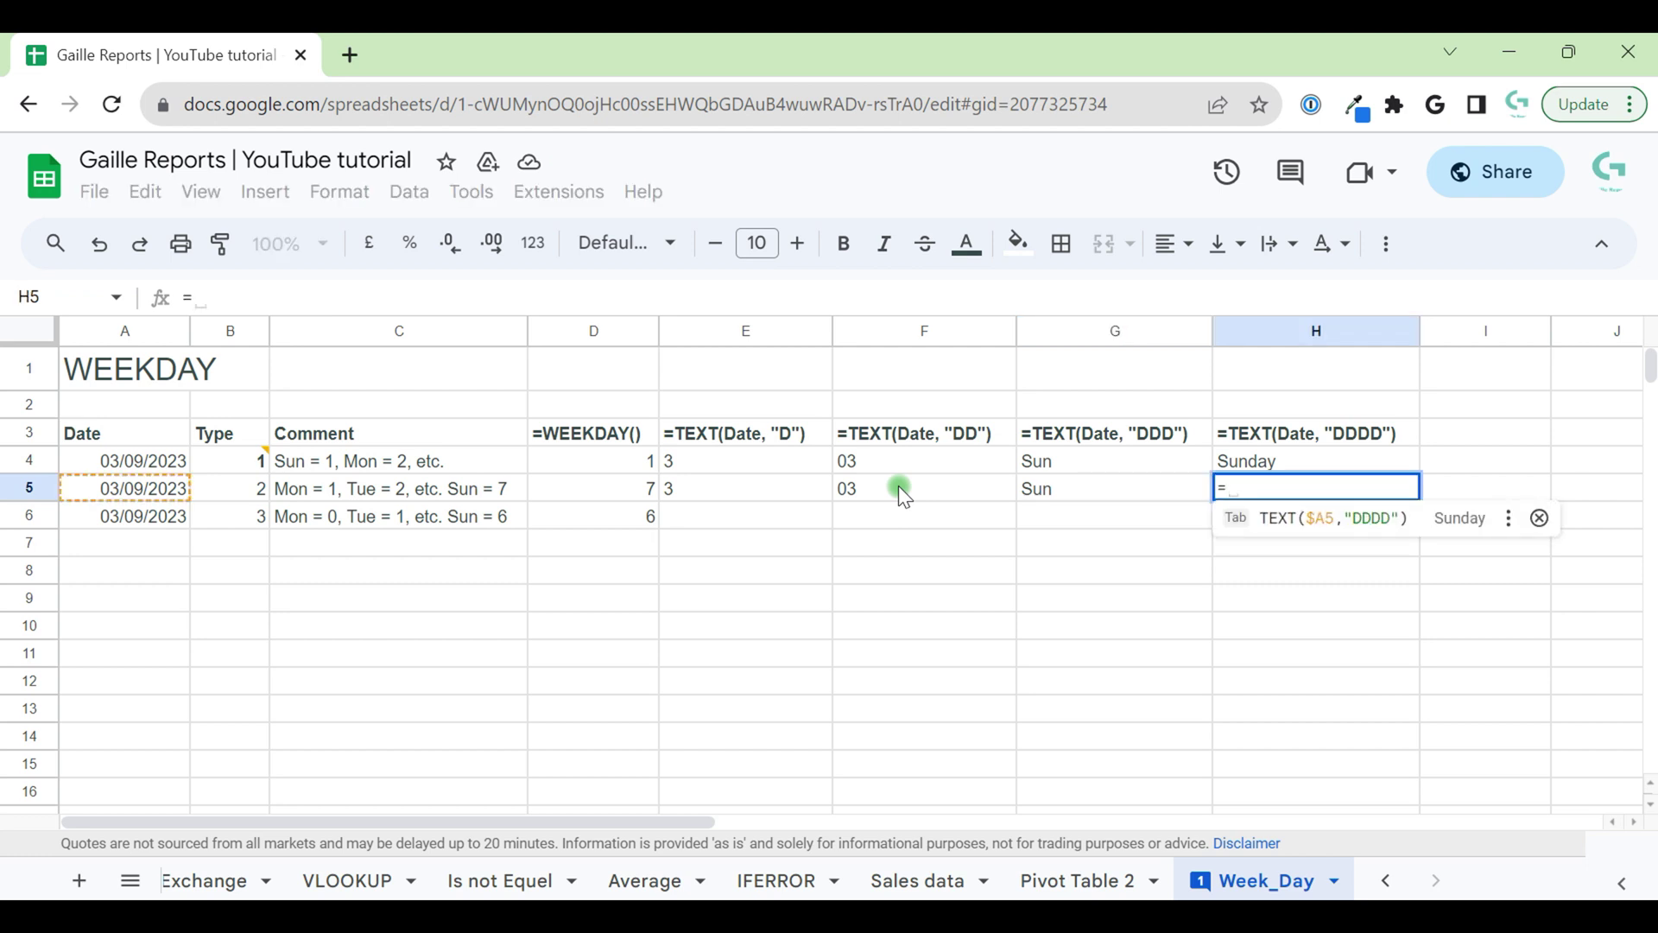
type("TEXT")
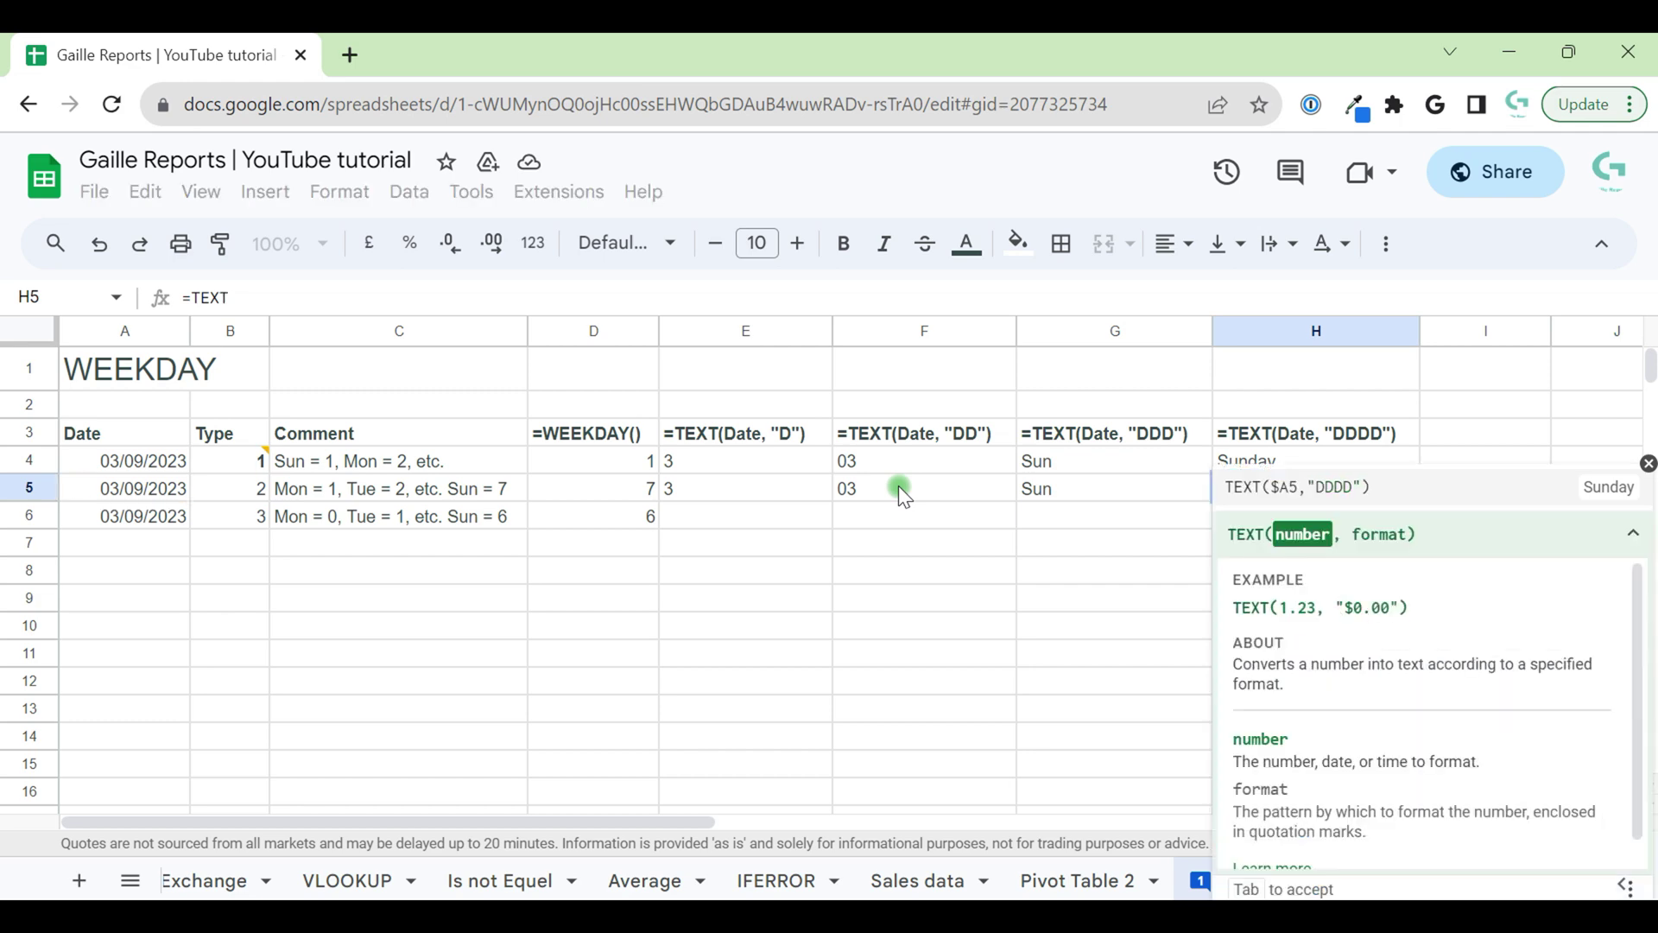
type("(A5,\"")
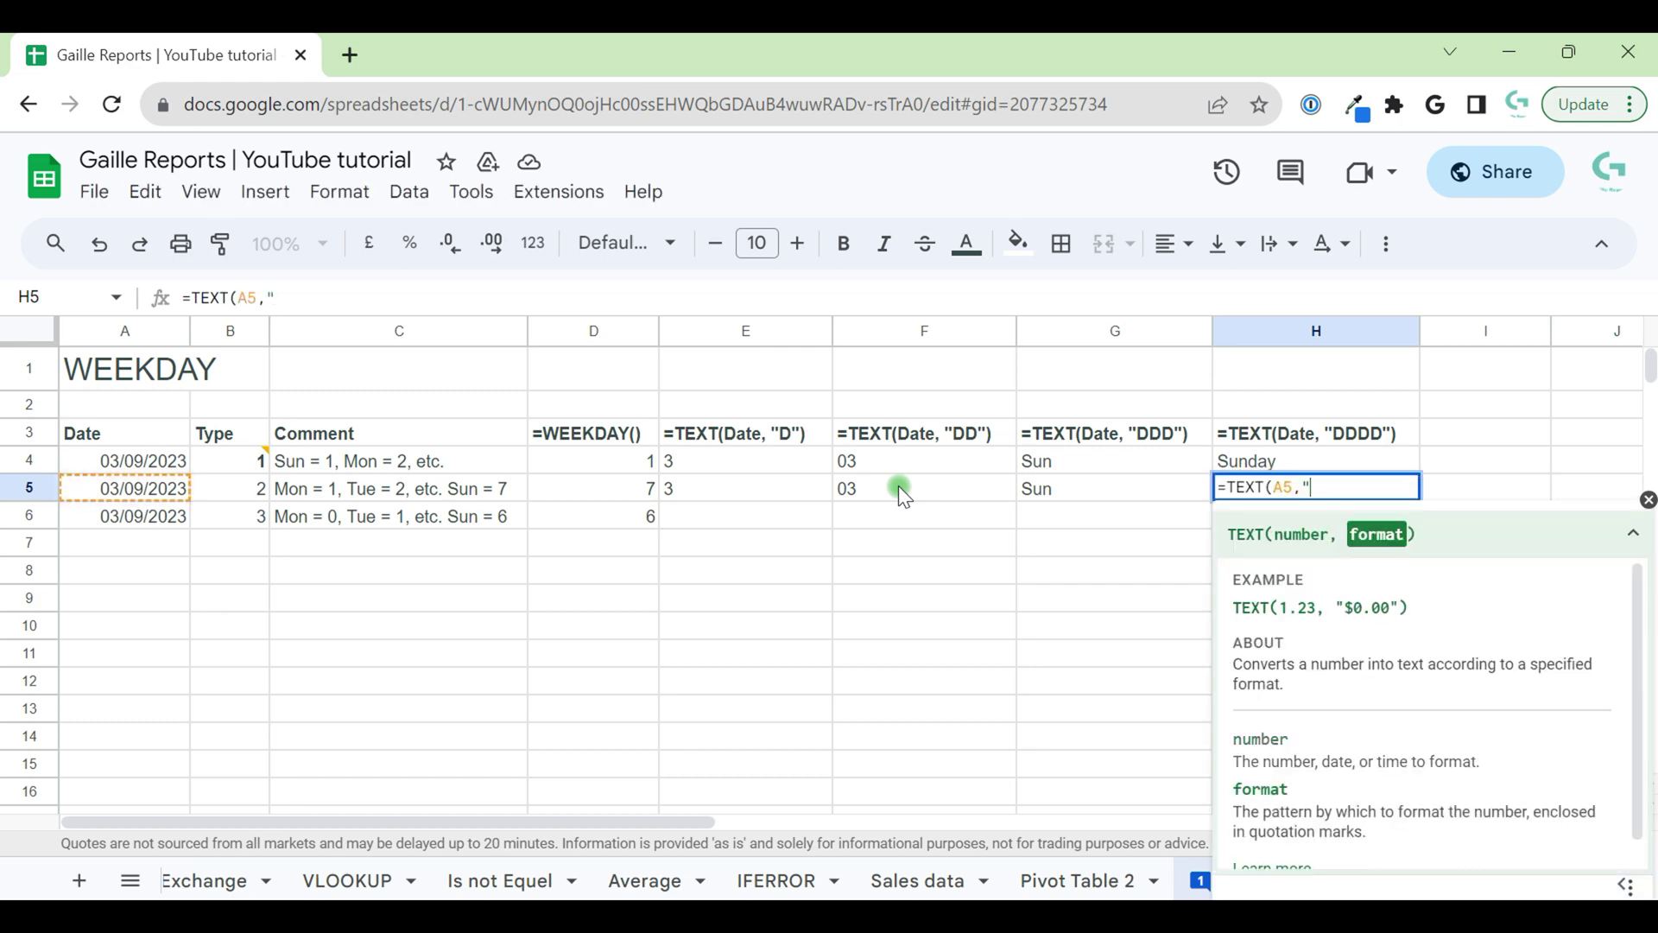
type("dddd\")")
key("Return")
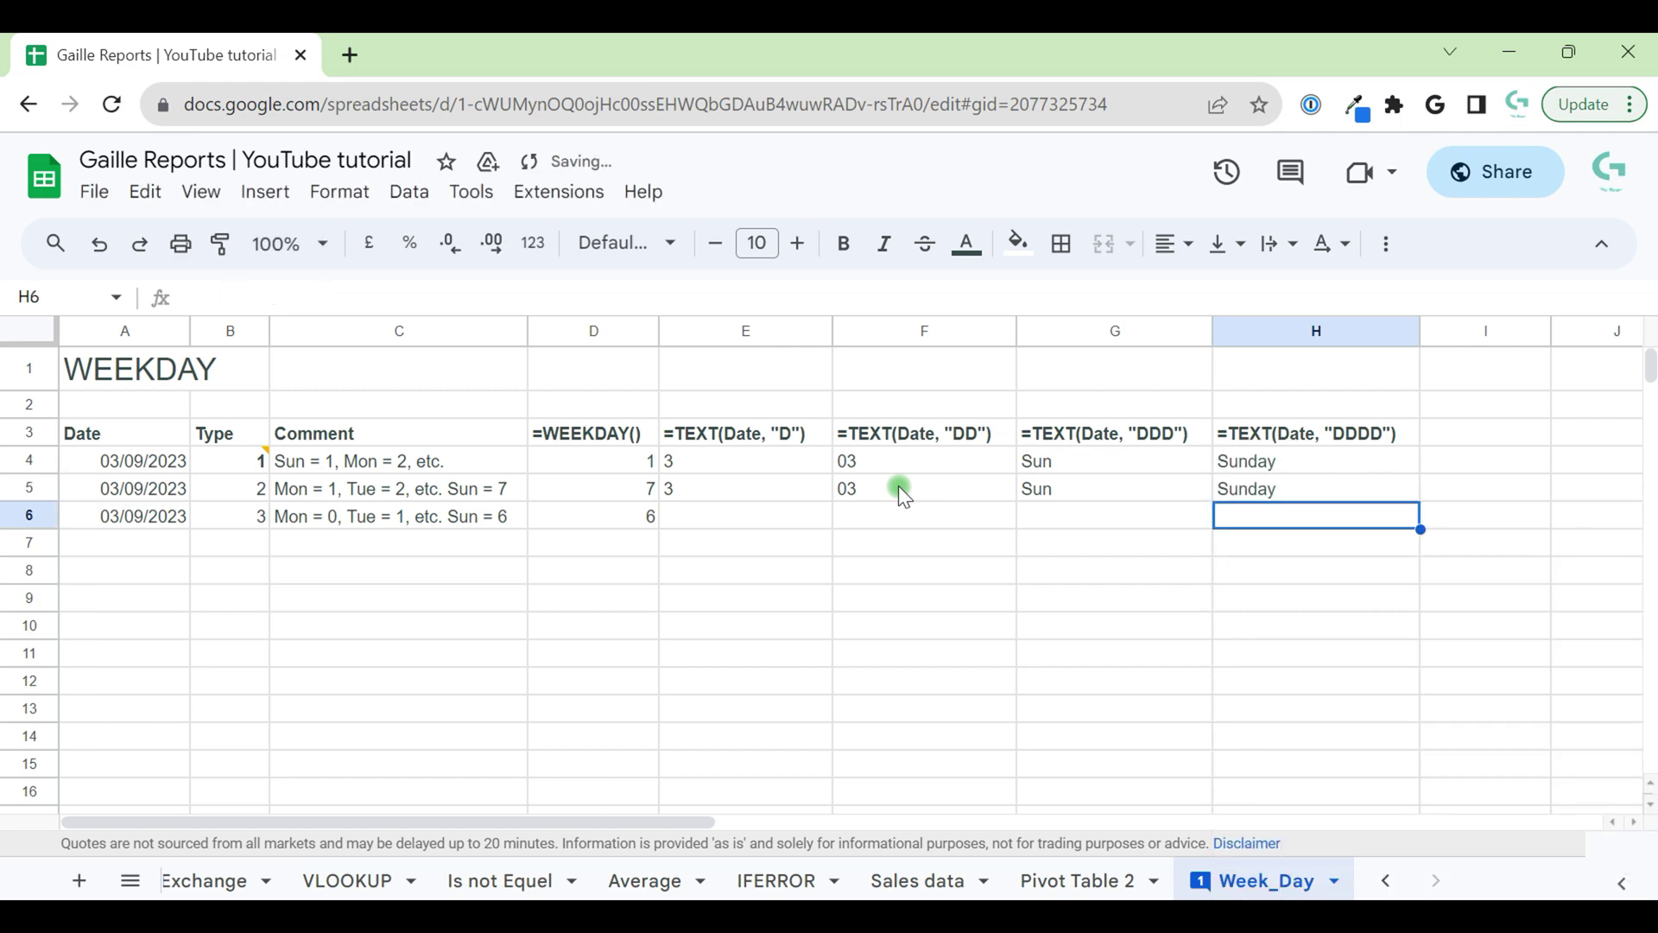
key("Up")
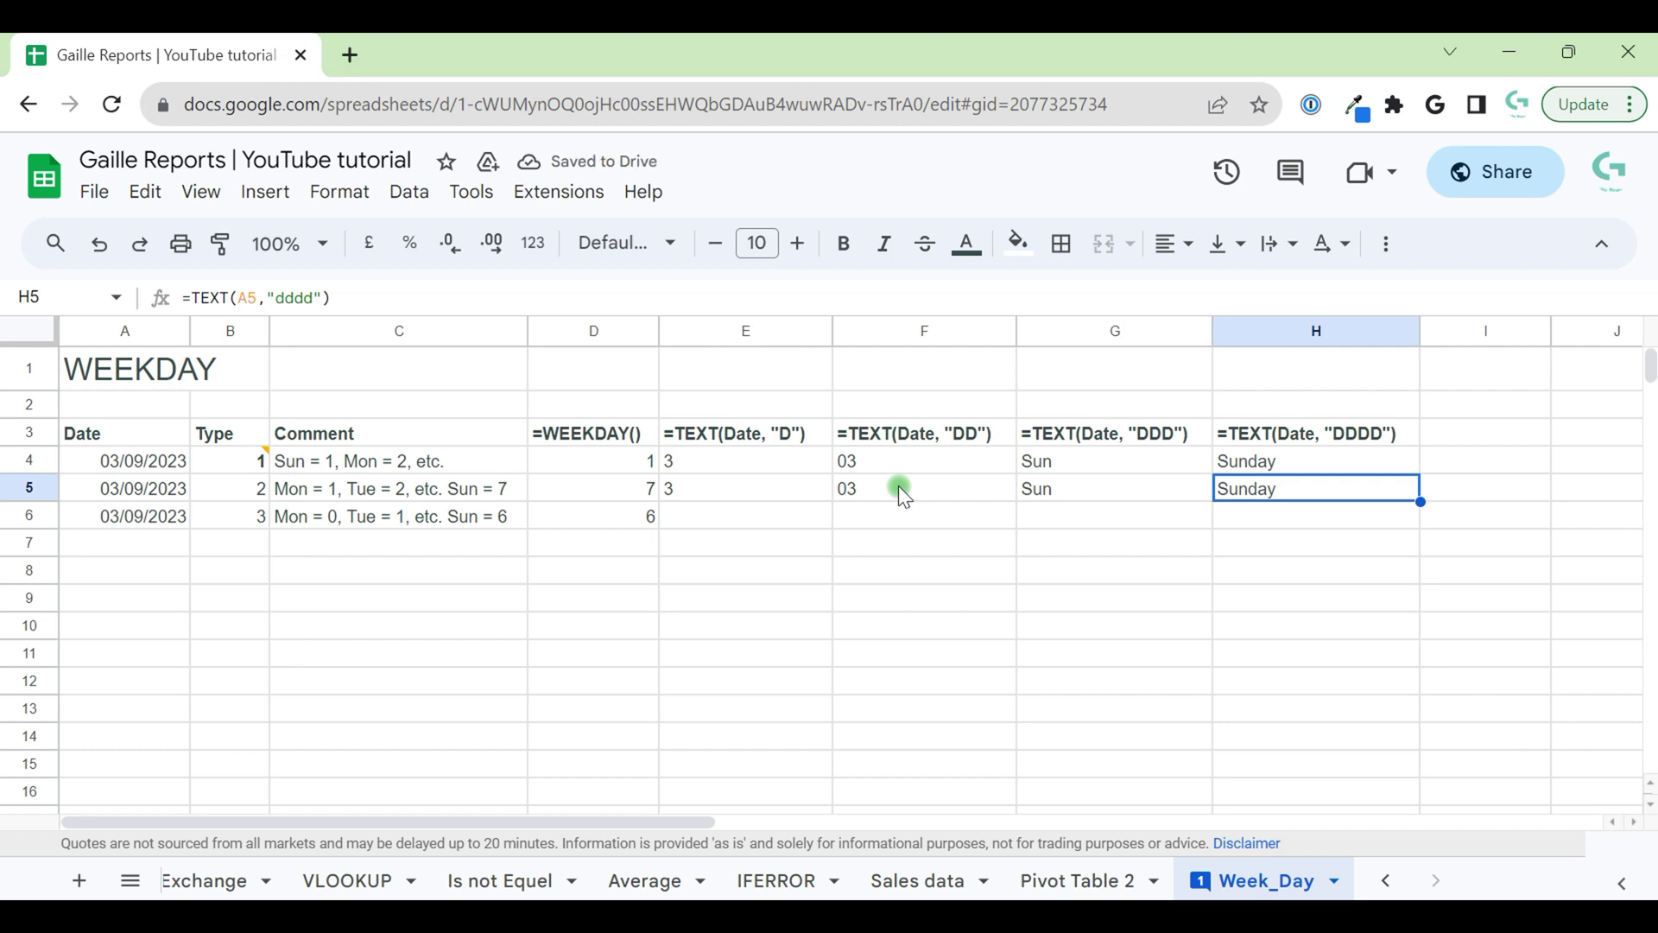
key("Left")
key("Up")
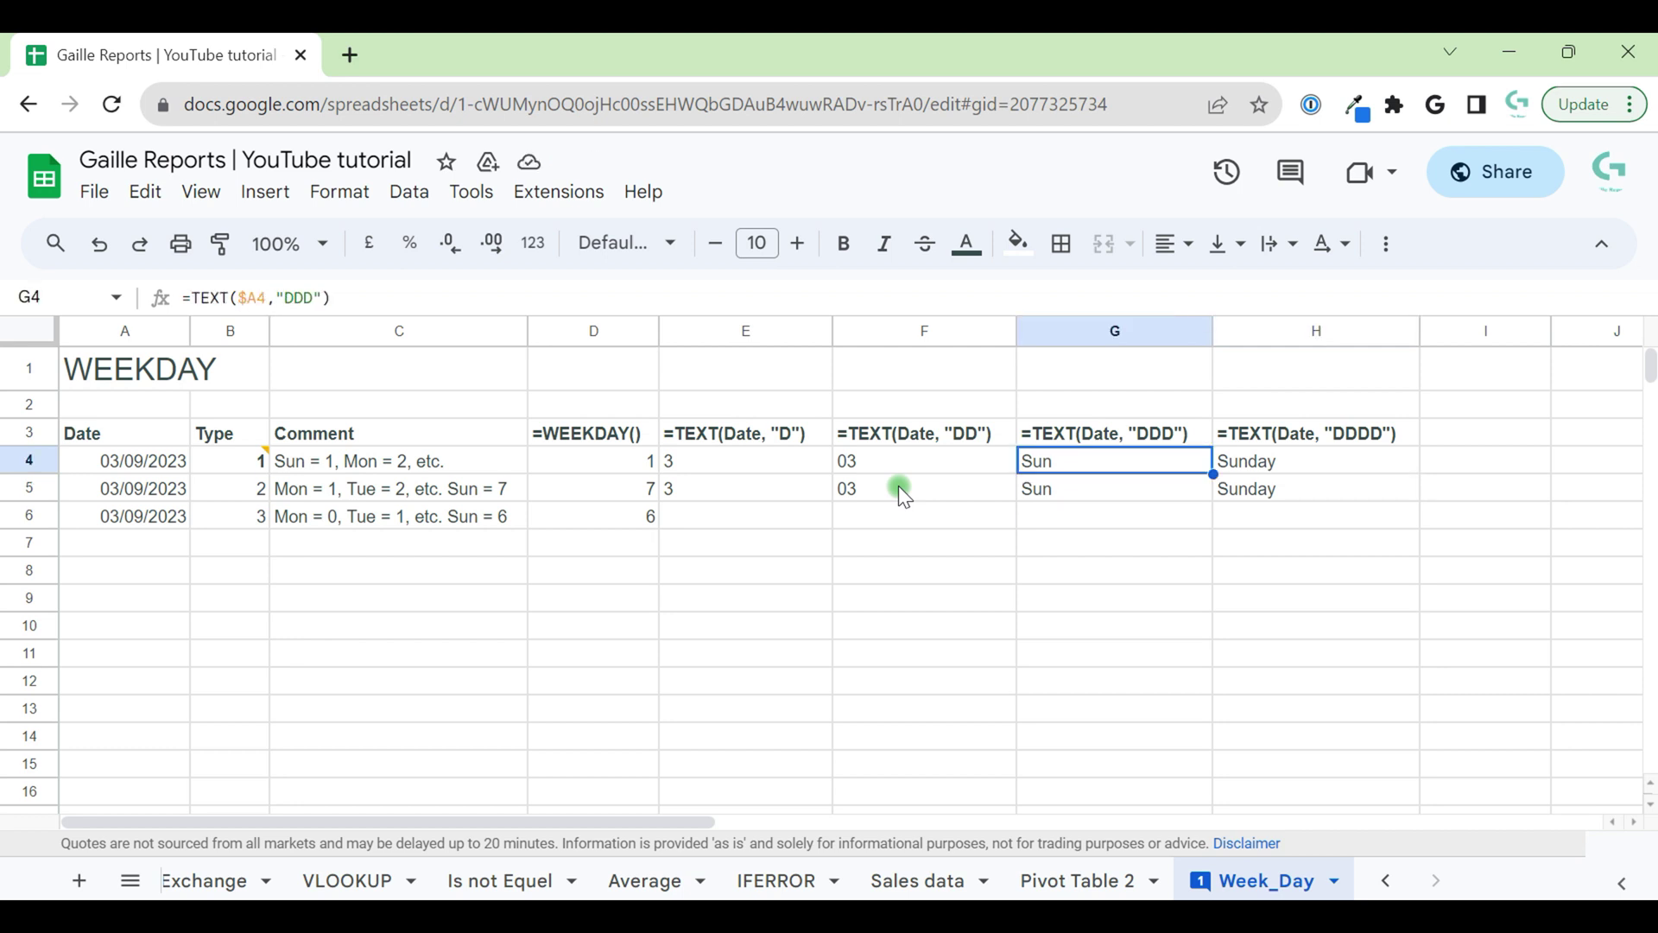
key("Down")
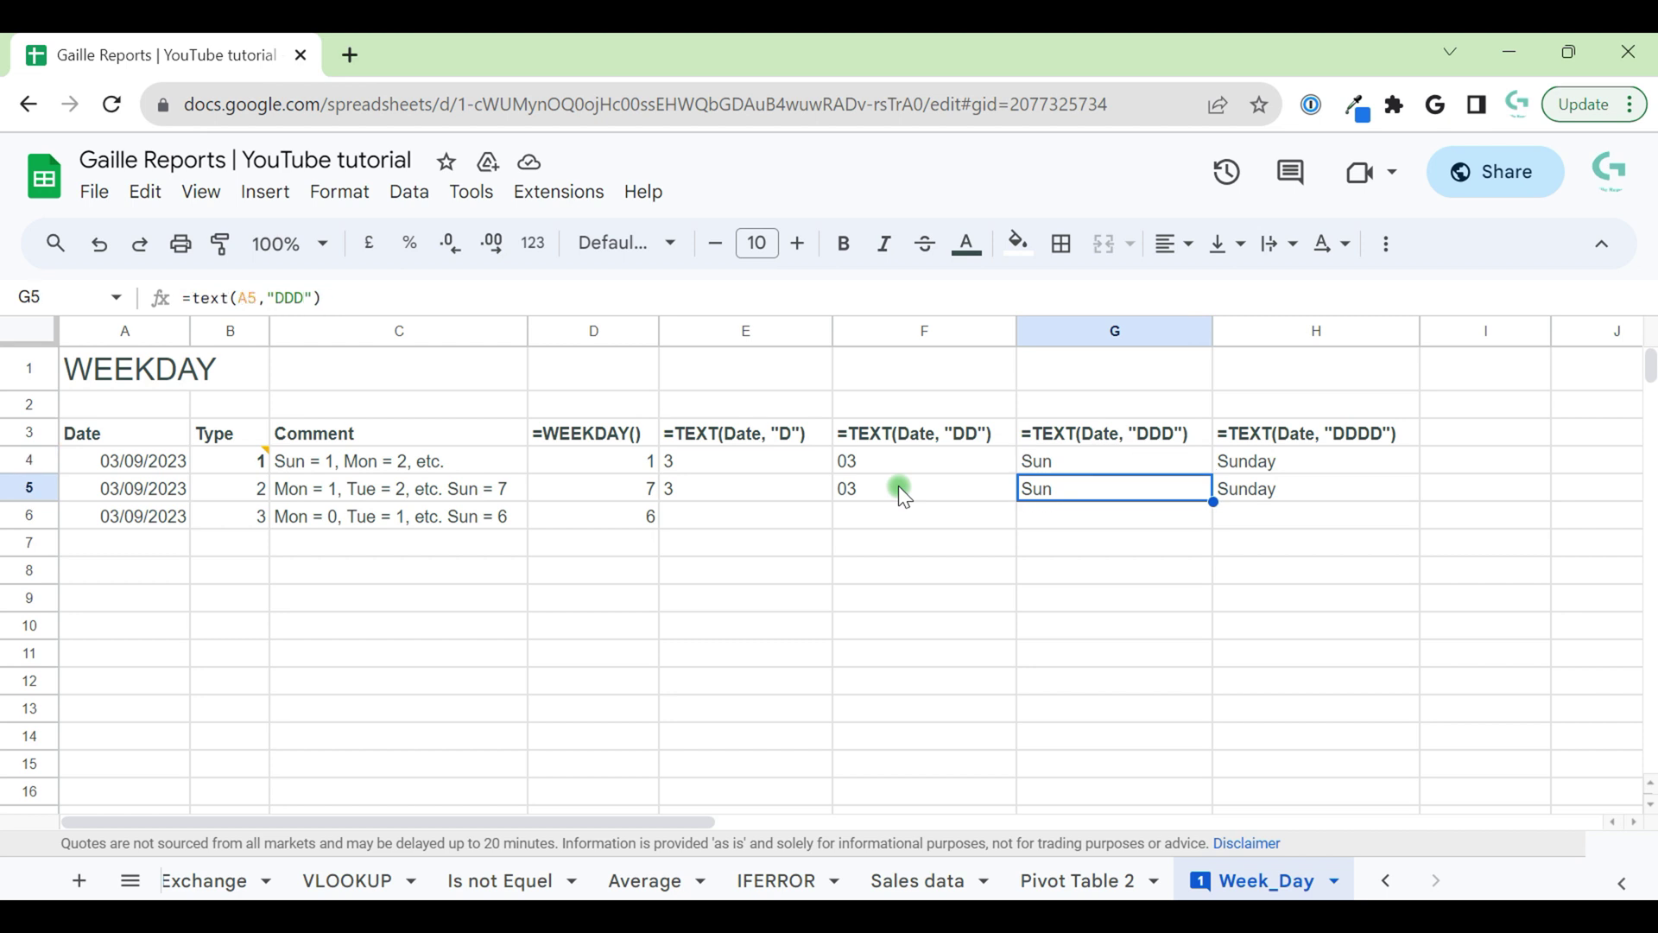